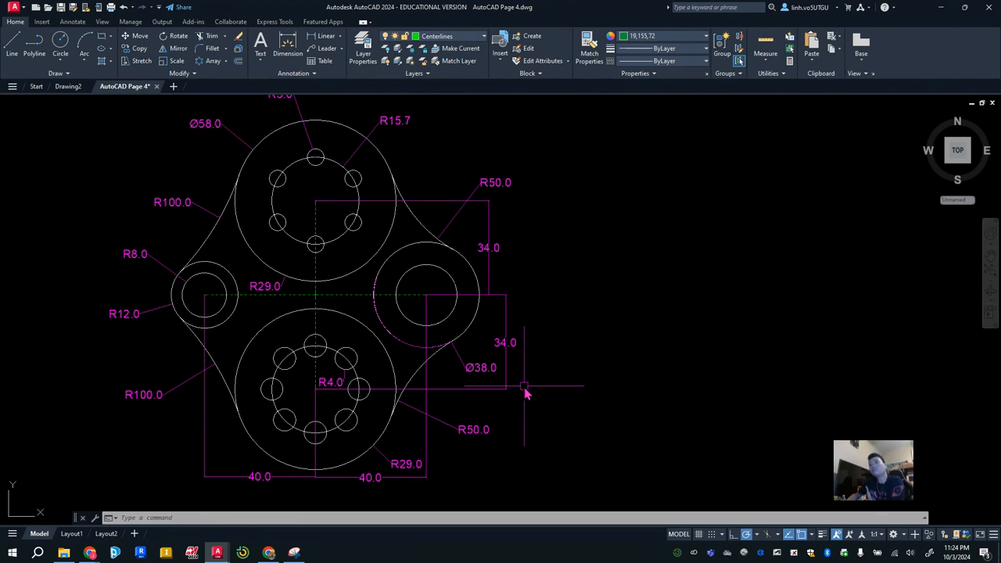
Review the reference drawing and the properties of its layers.
scroll(382, 218, "down", 2)
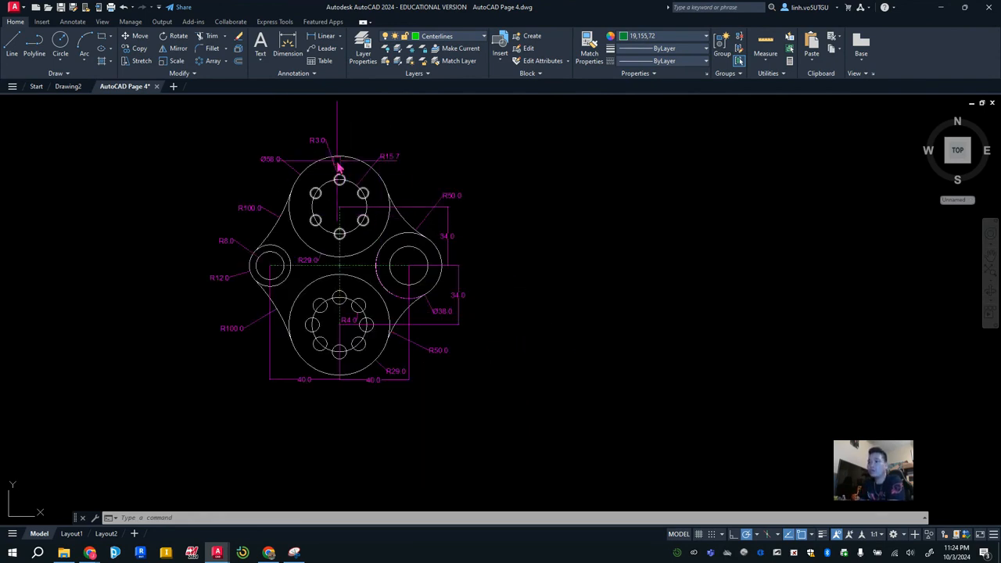
scroll(321, 140, "up", 2)
middle_click_drag(387, 263, 384, 236)
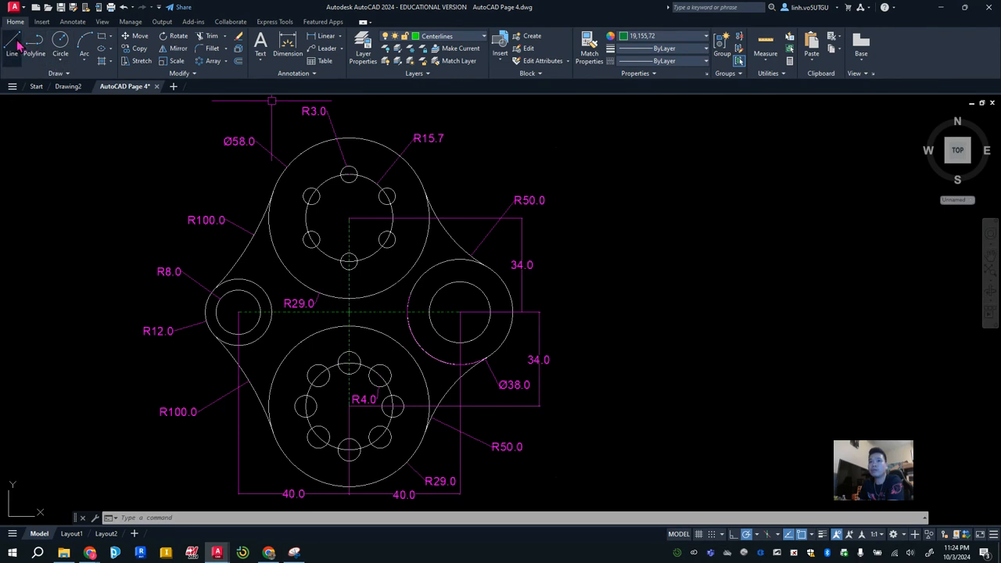
left_click(363, 53)
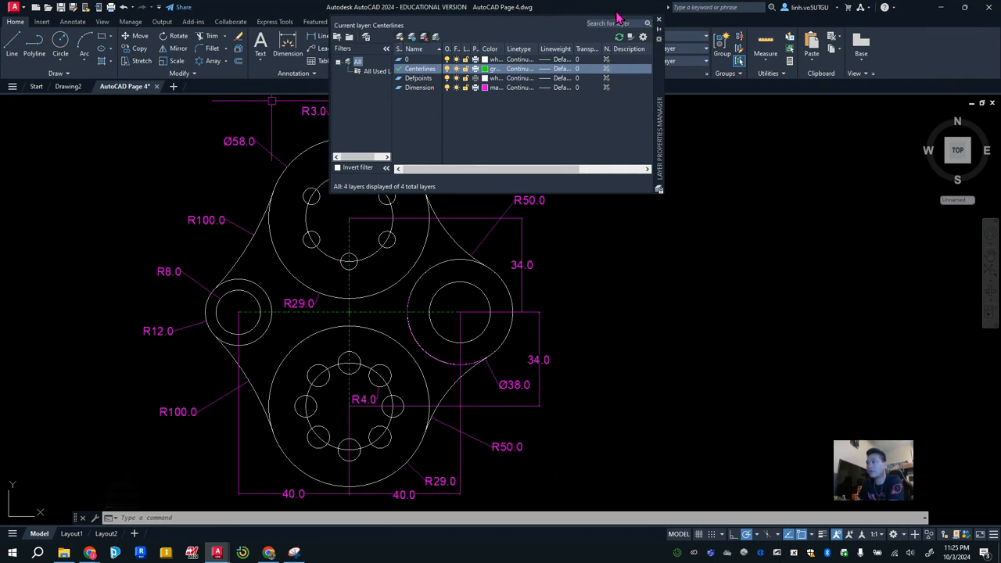
left_click(659, 22)
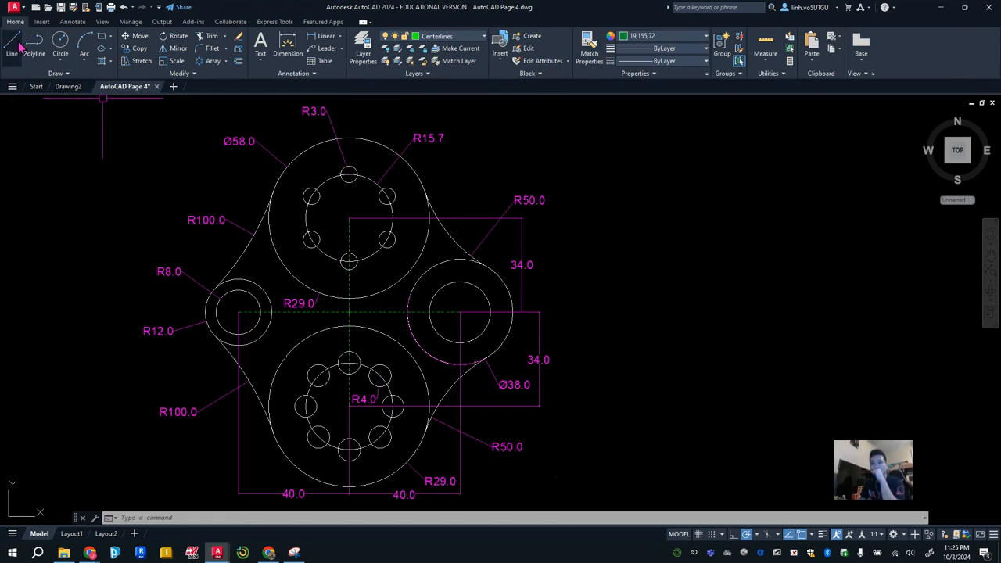
Draw a vertical line about 57.6 units long beside the reference drawing, level with its horizontal centerline.
left_click(13, 45)
middle_click_drag(649, 284, 555, 277)
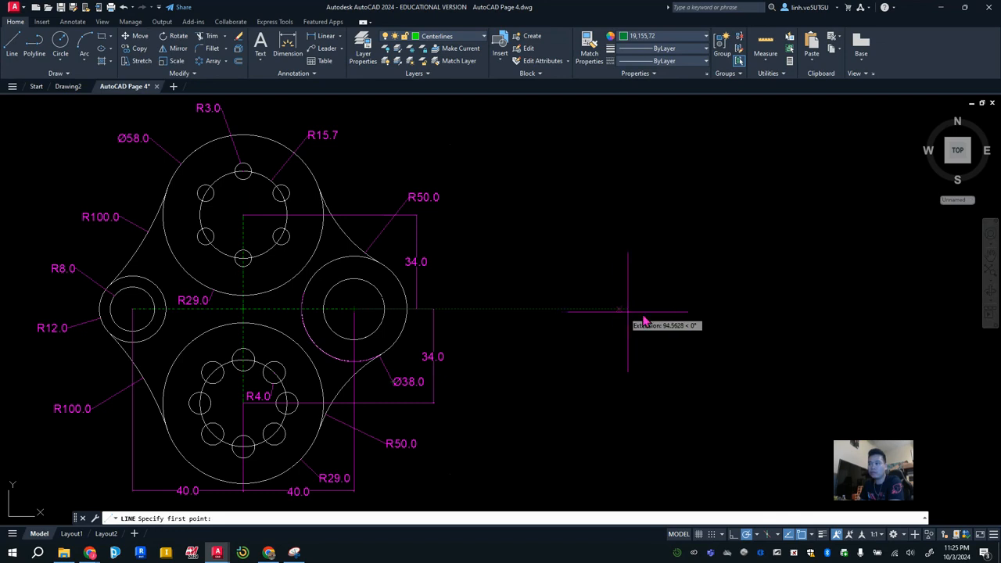
left_click(678, 313)
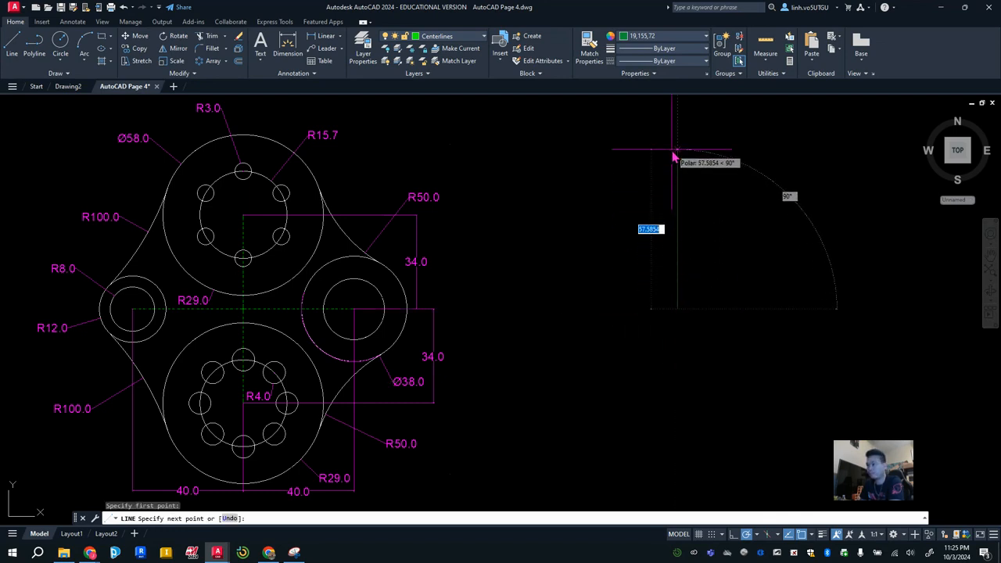
left_click(673, 156)
key("Escape")
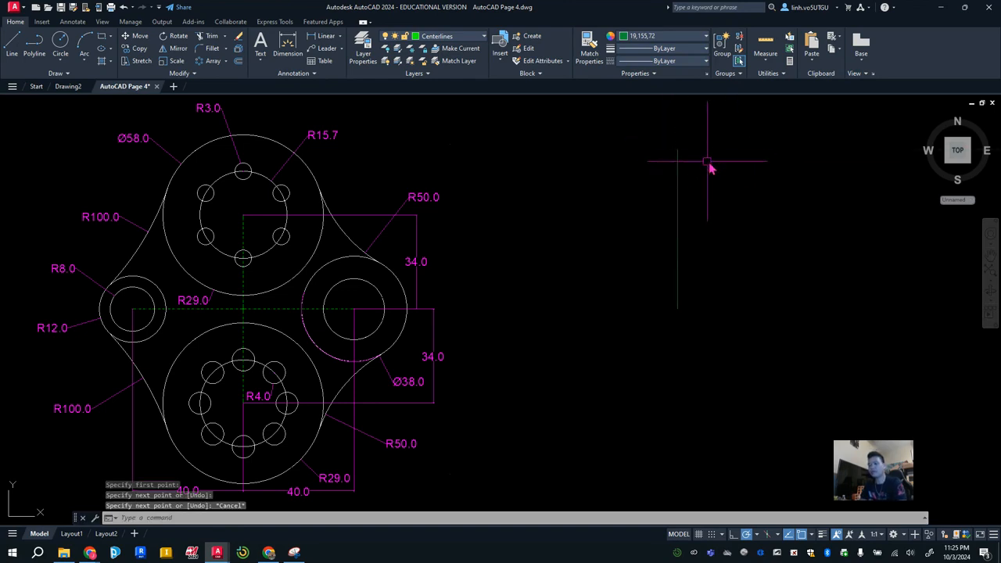
Set both the current linetype and the new vertical line's linetype to BORDERX2.
left_click(705, 62)
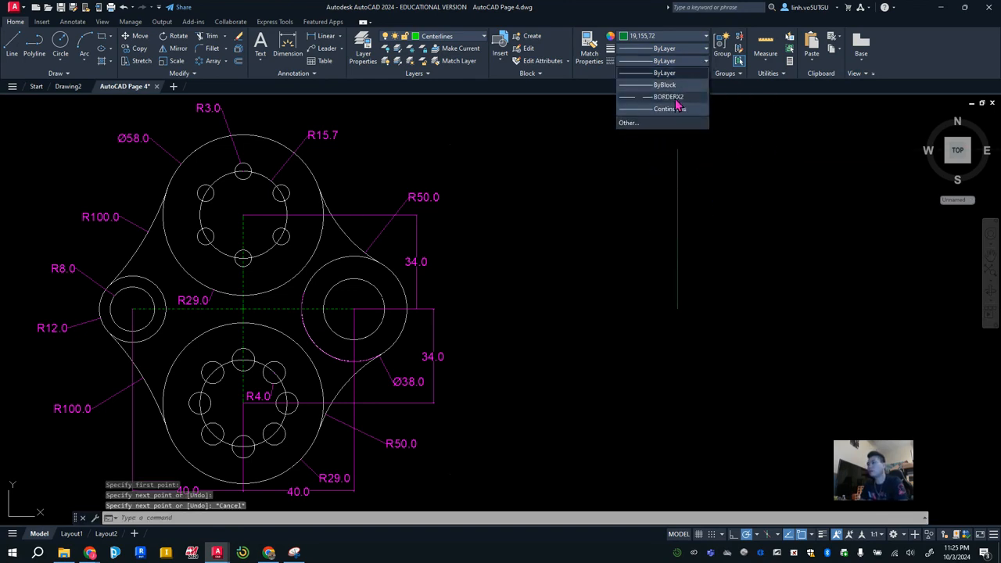
left_click(676, 100)
left_click(679, 180)
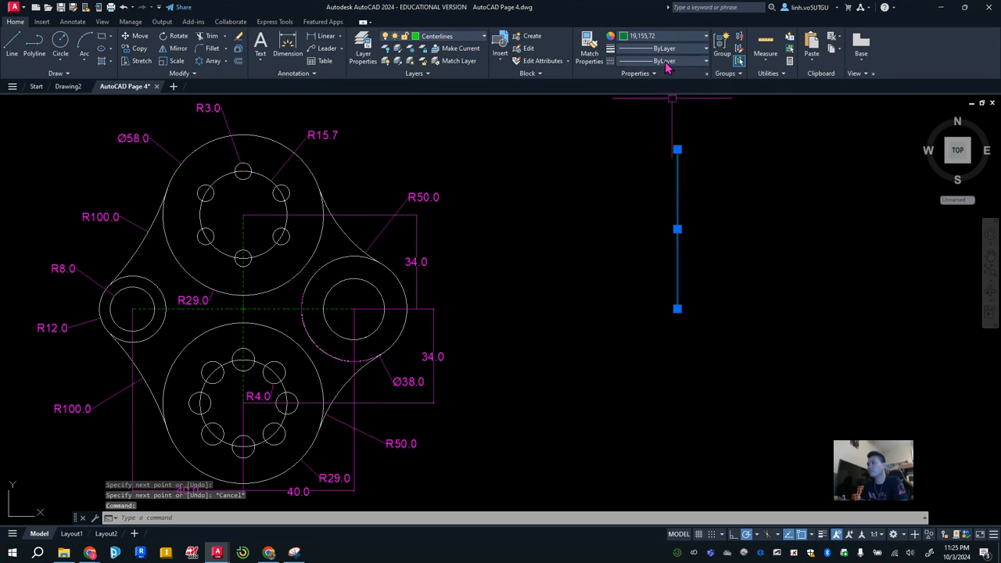
left_click(665, 62)
left_click(650, 95)
key("Escape")
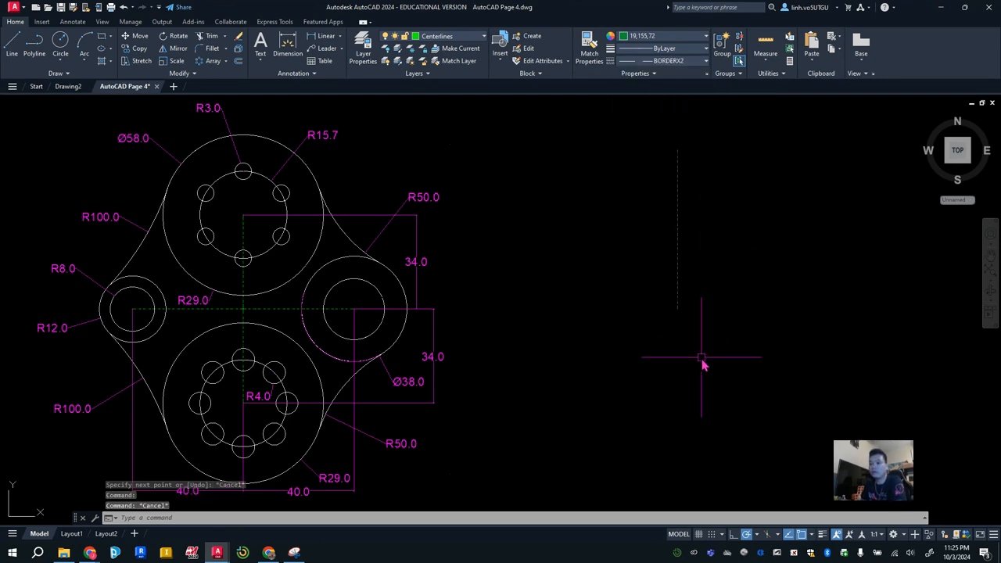
Delete the vertical line beside the reference drawing.
left_click(679, 268)
mouse_move(679, 305)
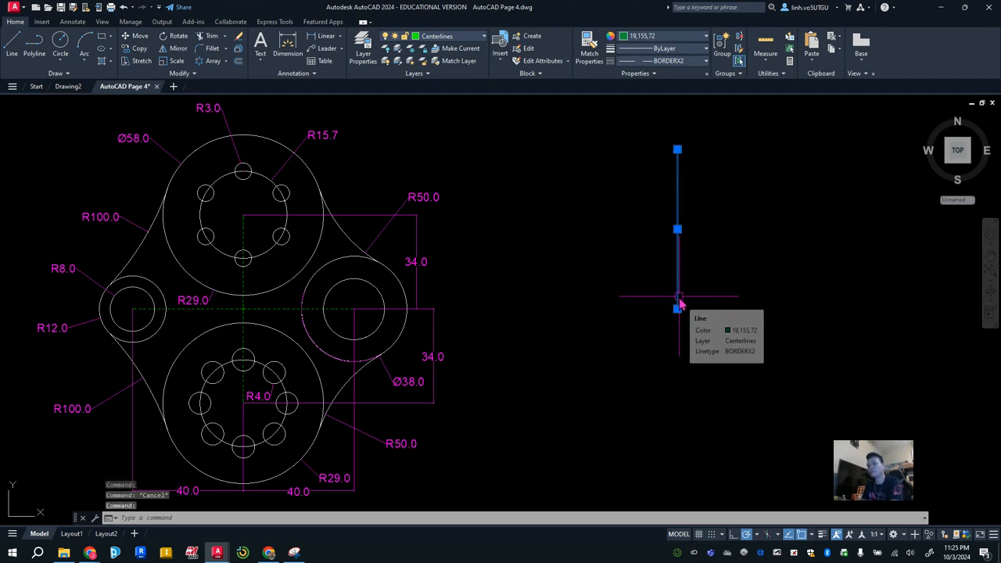
key("Delete")
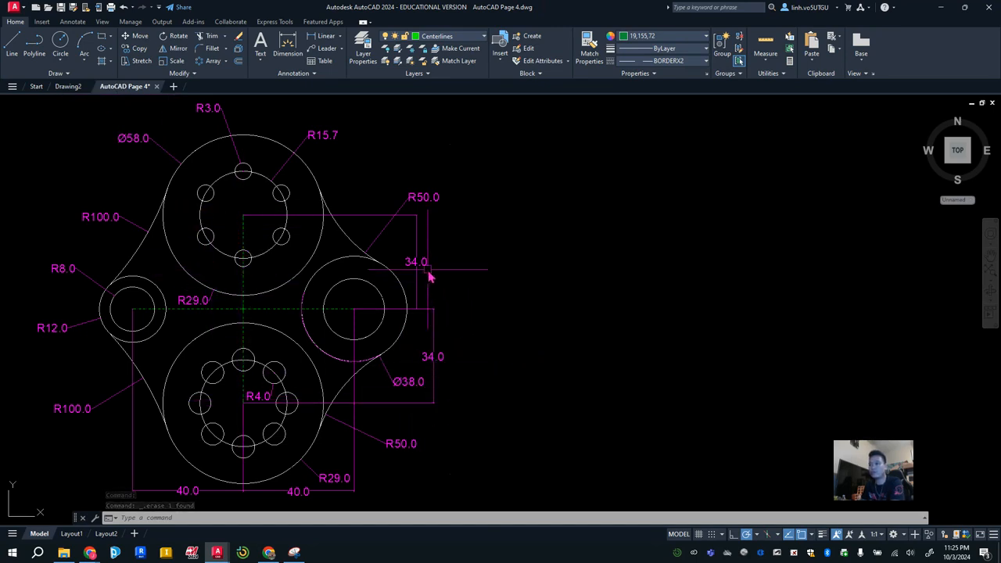
Draw a vertical centerline 34 units upward from a point level with the reference drawing's horizontal centerline.
left_click(12, 47)
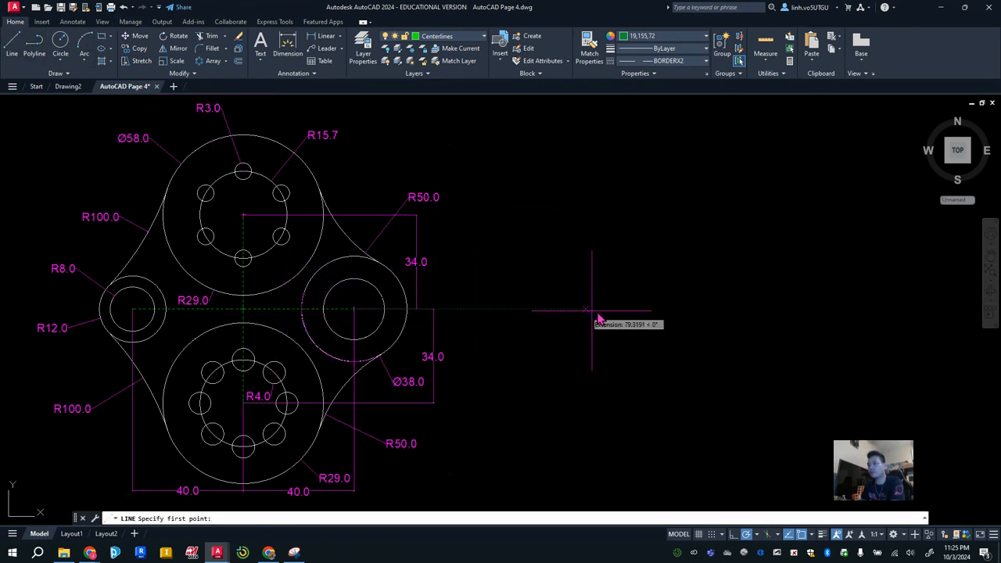
left_click(689, 310)
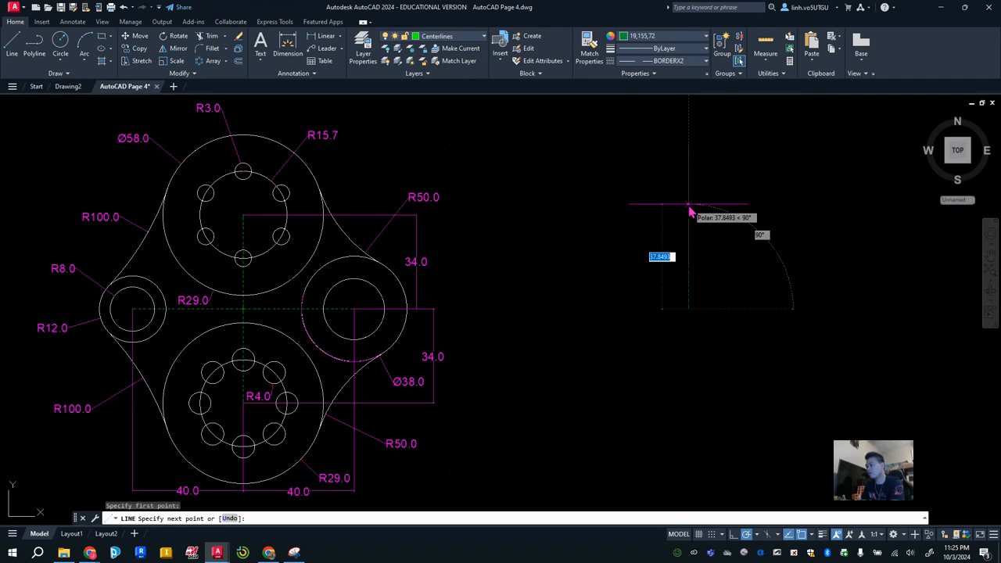
type("34")
key("Return")
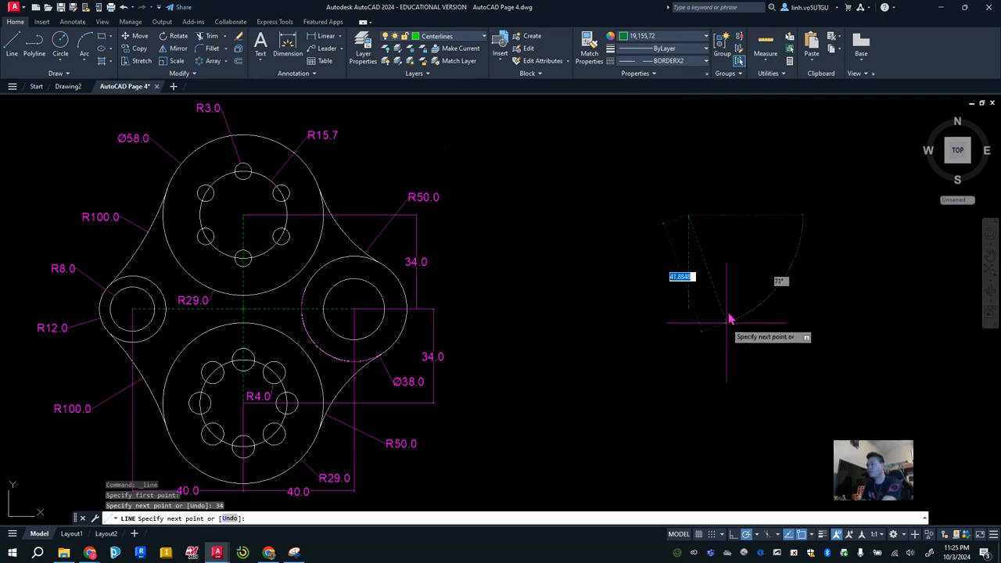
key("Escape")
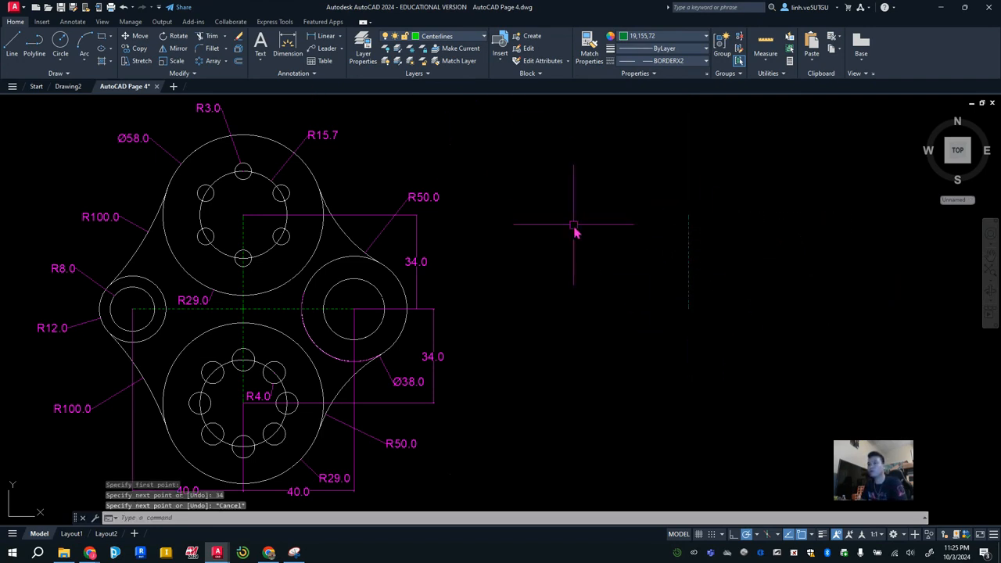
Extend the centerline with a second line 34 units straight down from its lower end.
key("Return")
left_click(689, 310)
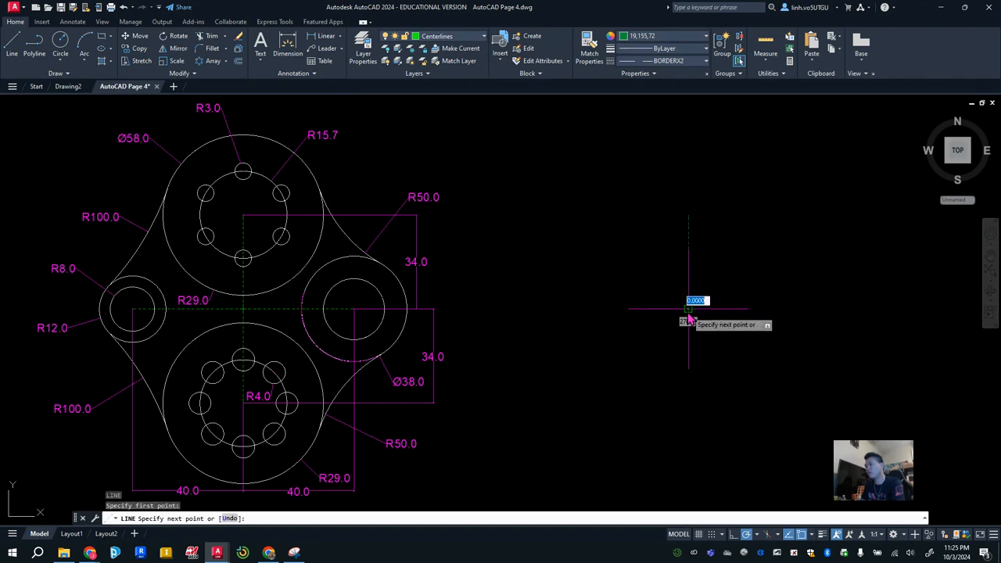
key("Return")
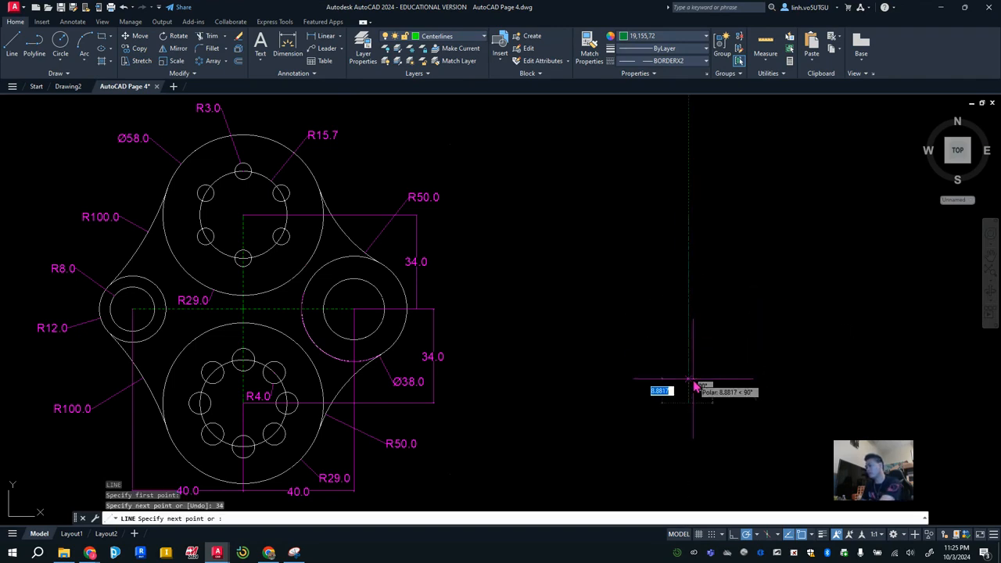
key("Escape")
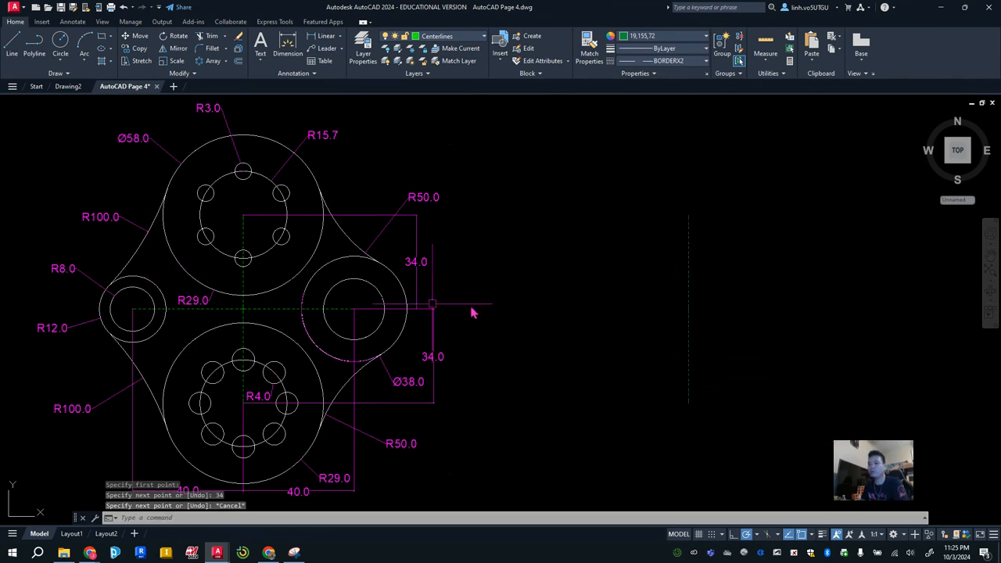
Make layer 0 current and set the object color to ByLayer.
left_click(60, 45)
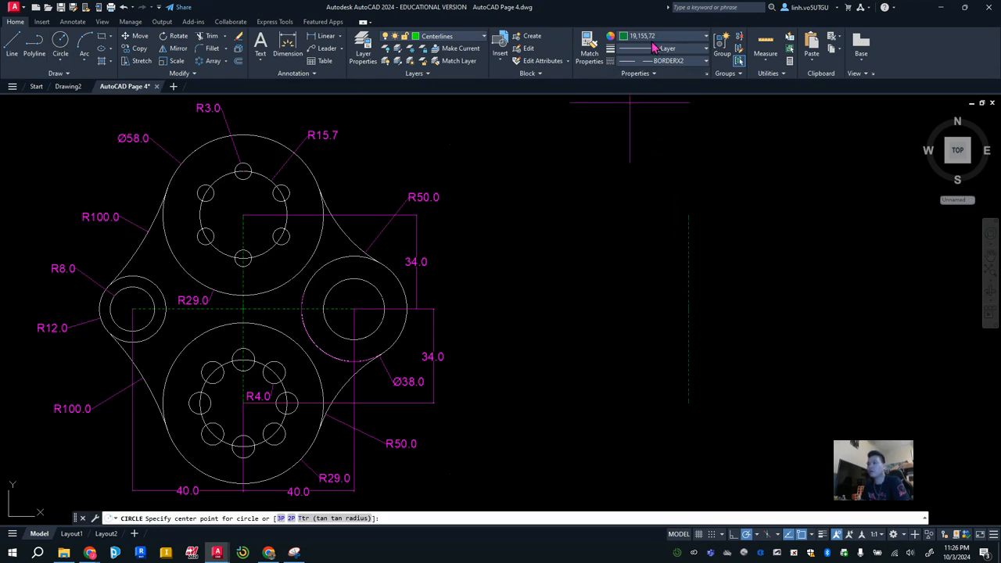
left_click(472, 37)
left_click(435, 50)
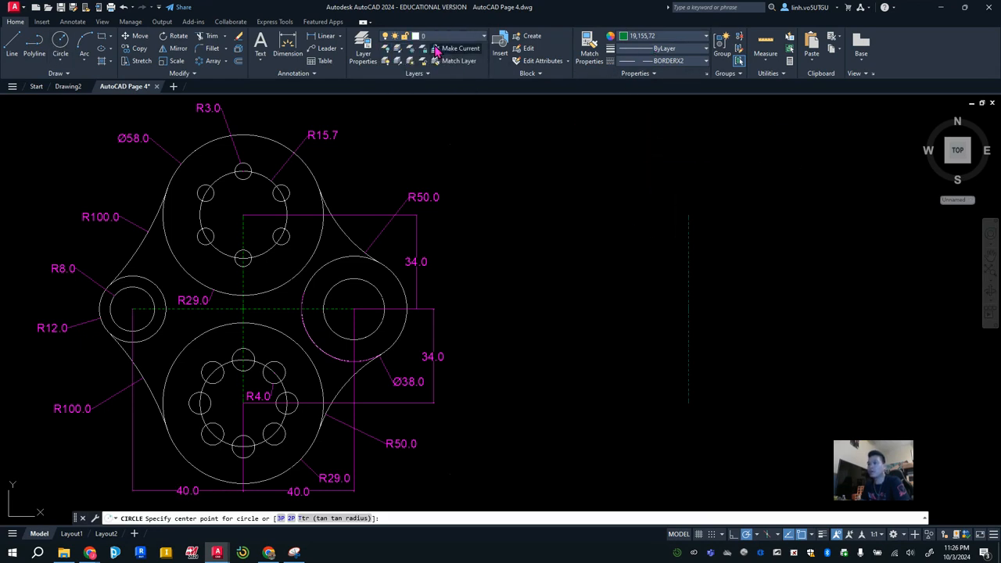
left_click(642, 40)
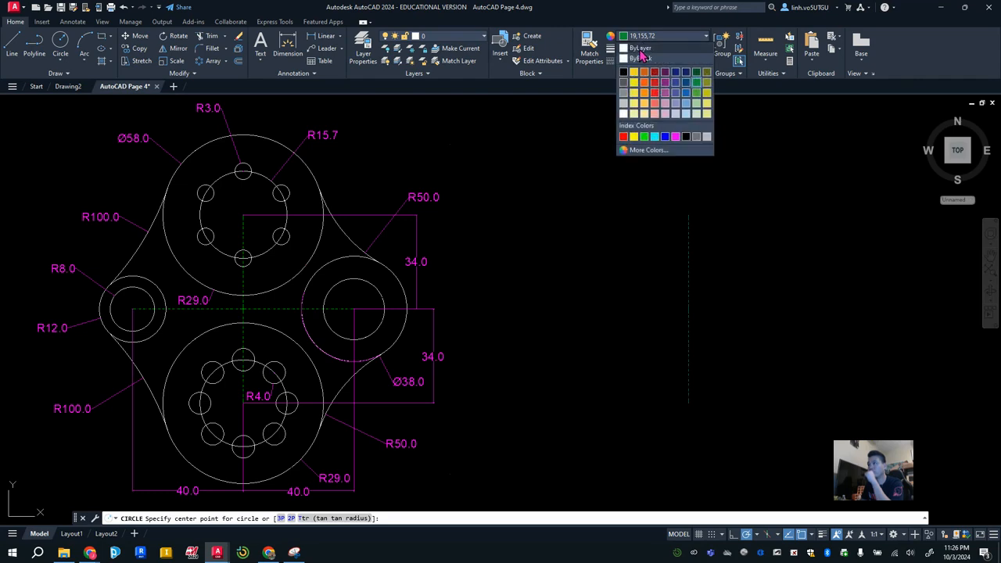
left_click(640, 48)
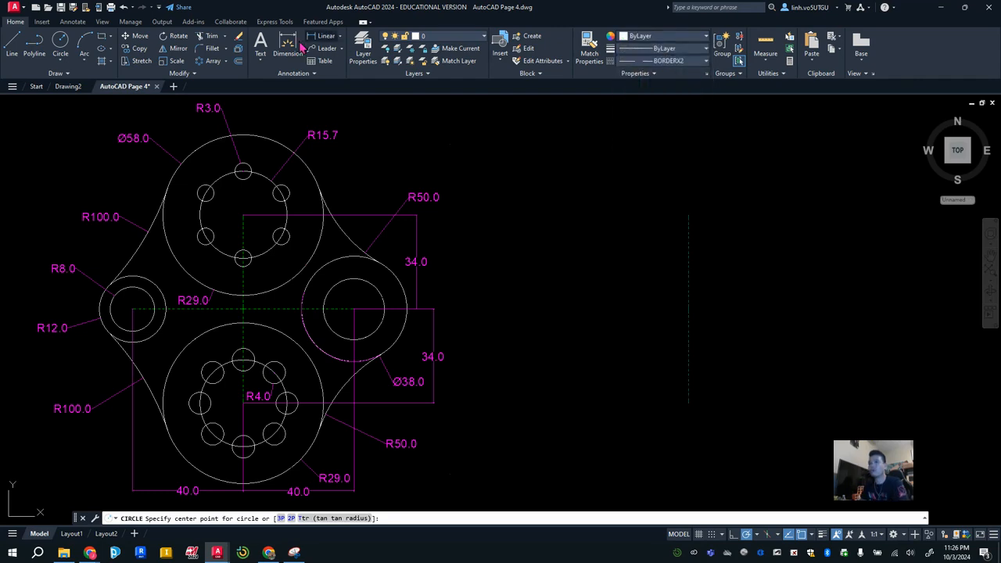
Set the linetype to Continuous and draw a circle of radius 15.7 centered on the centerline's upper end.
left_click(59, 46)
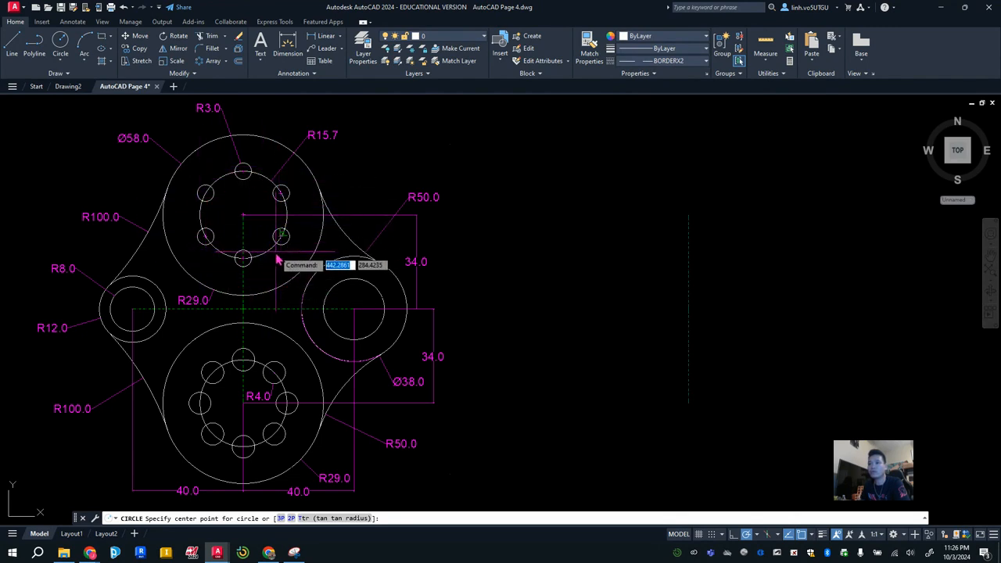
left_click(58, 45)
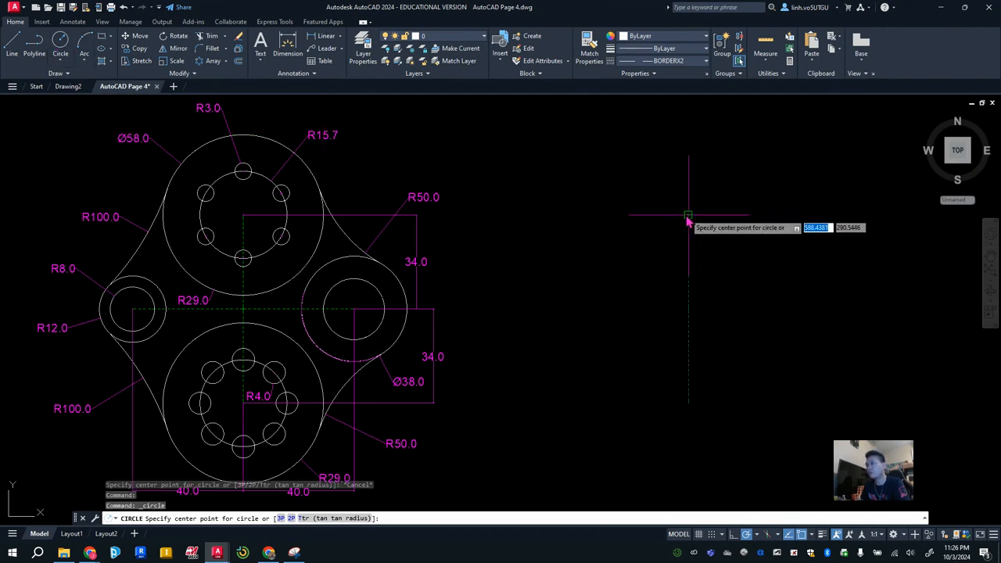
left_click(680, 61)
left_click(637, 107)
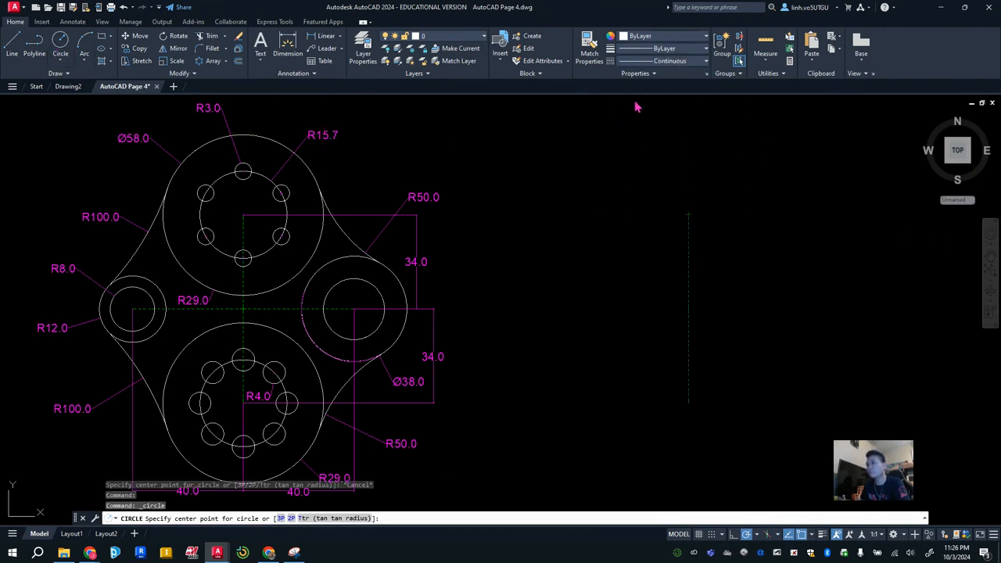
left_click(689, 215)
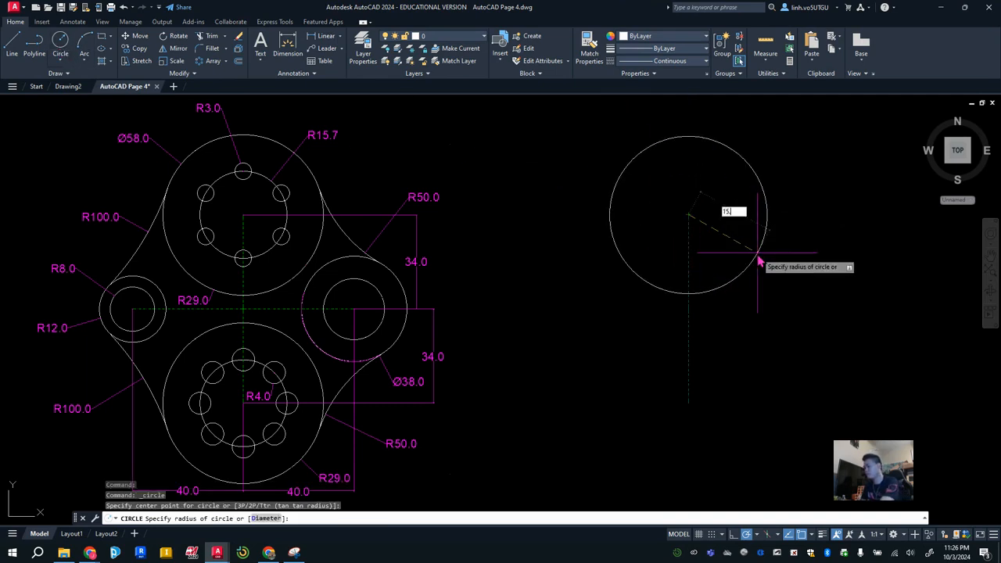
key("Return")
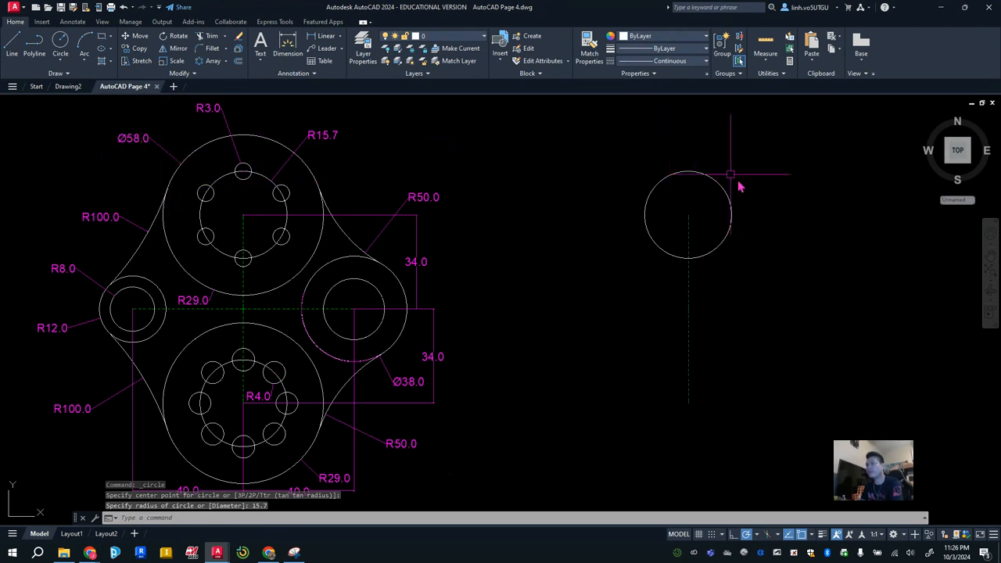
Draw a concentric circle of diameter 58 around the radius 15.7 circle.
key("Return")
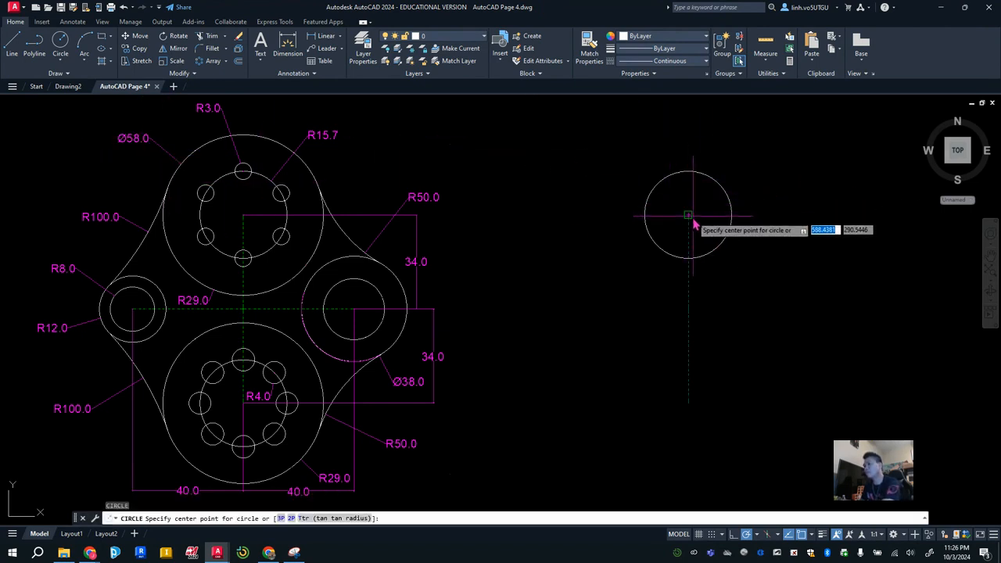
left_click(689, 216)
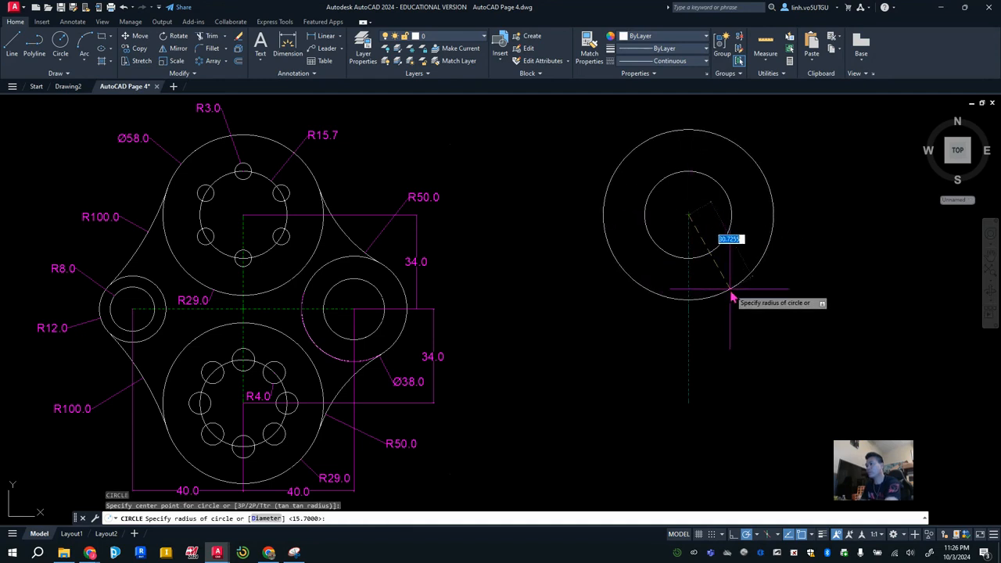
type("d")
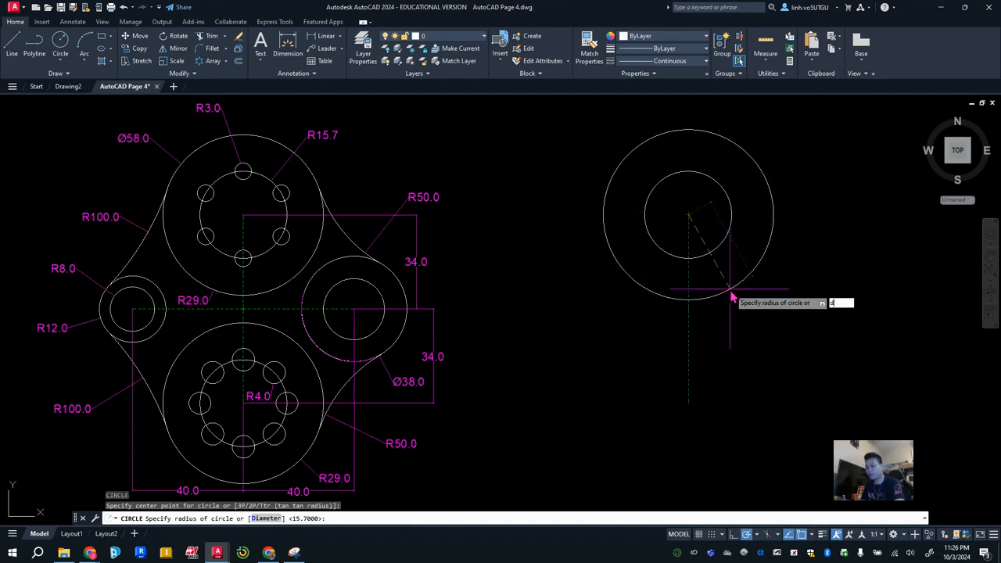
key("Return")
type("58")
key("Return")
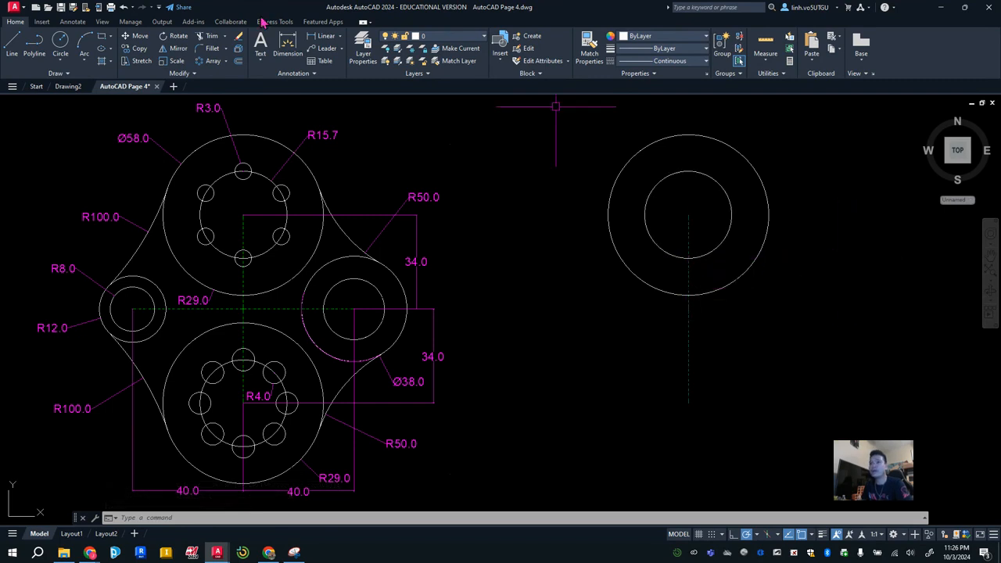
Draw a circle of radius 29 centered on the centerline's lower end.
left_click(62, 44)
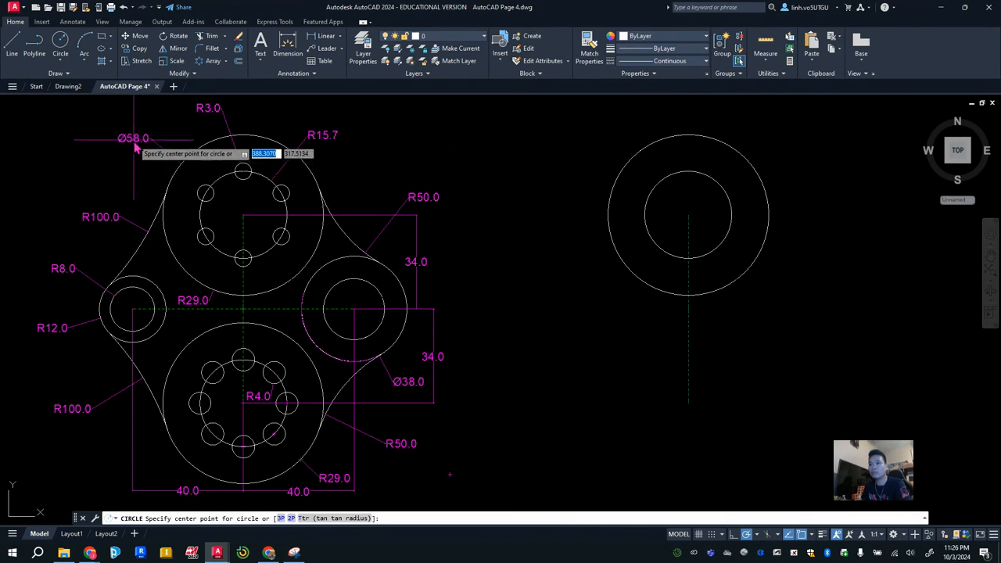
left_click(688, 403)
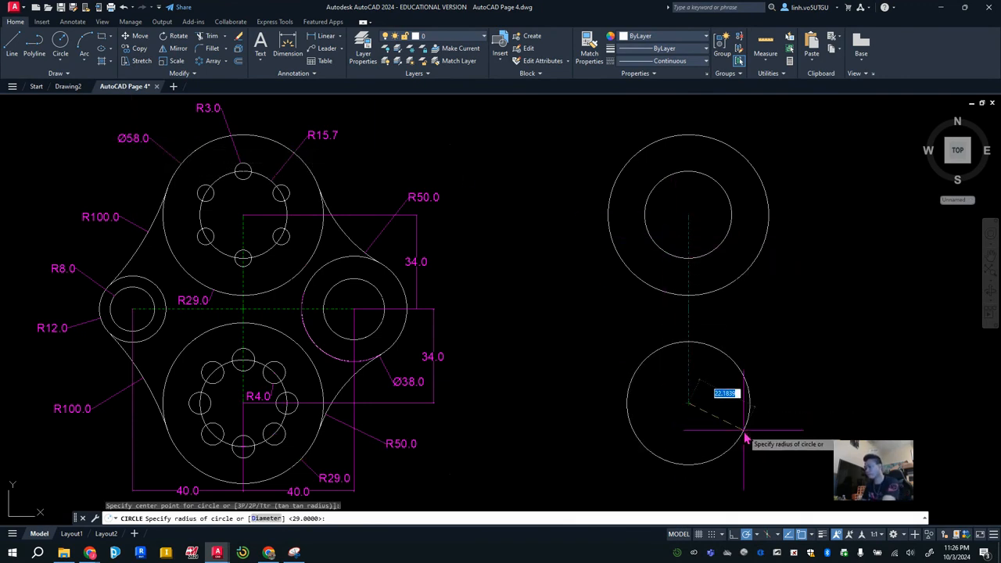
type("29")
key("Return")
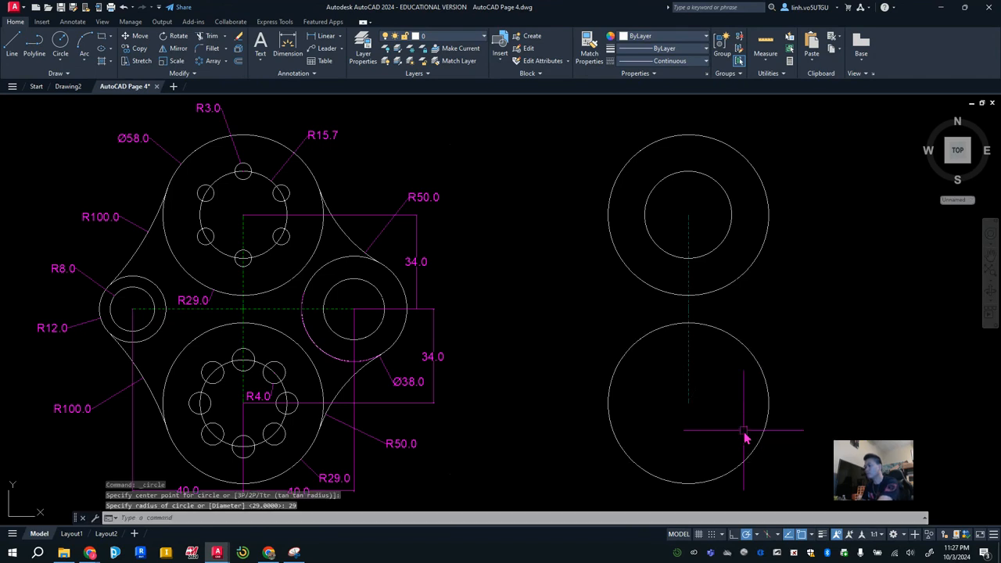
Draw a concentric circle of radius 15.7 inside the lower radius 29 circle.
key("Return")
left_click(689, 406)
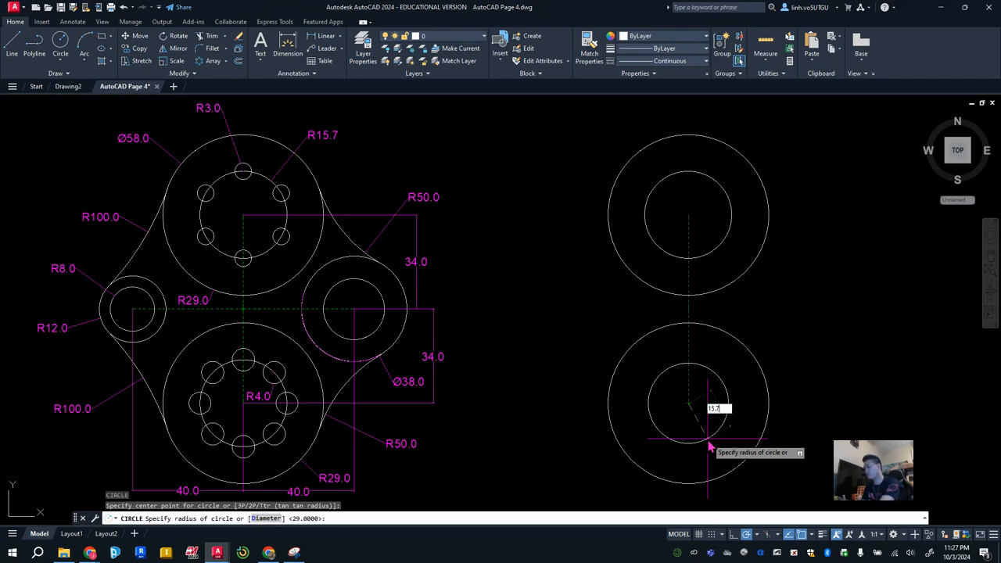
type("15.7")
key("Return")
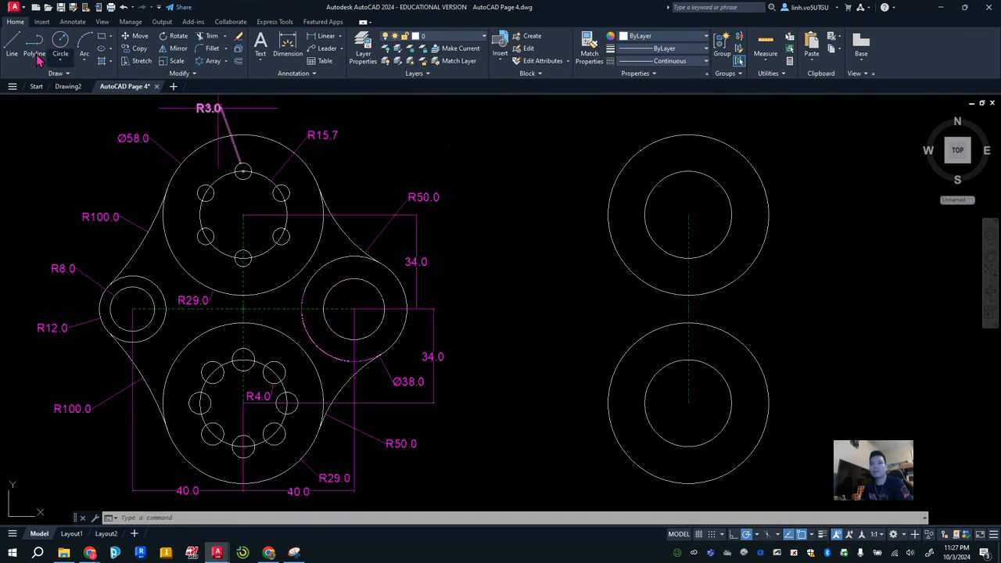
Draw a horizontal line 40 long to the right from the vertical centerline's midpoint.
left_click(12, 46)
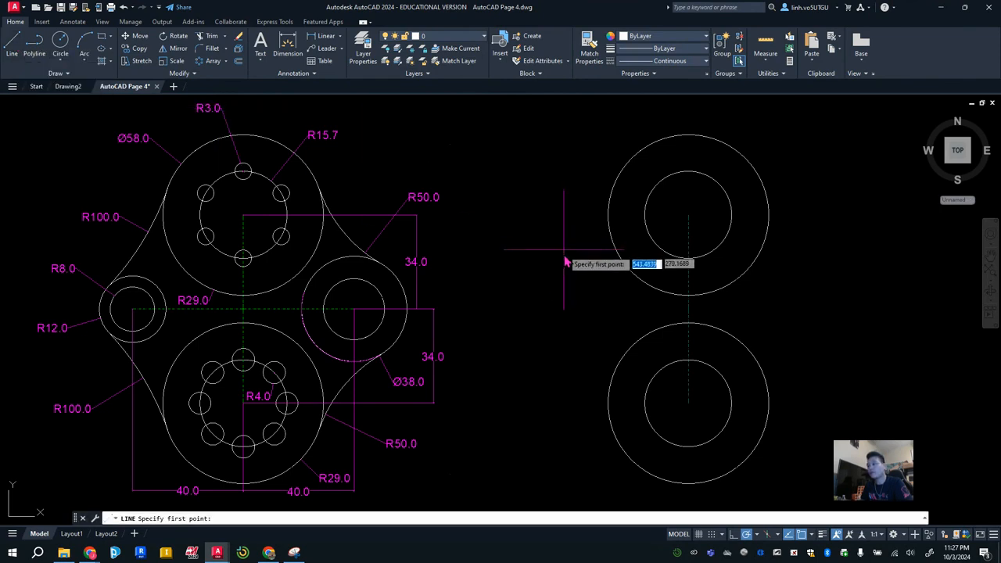
left_click(689, 318)
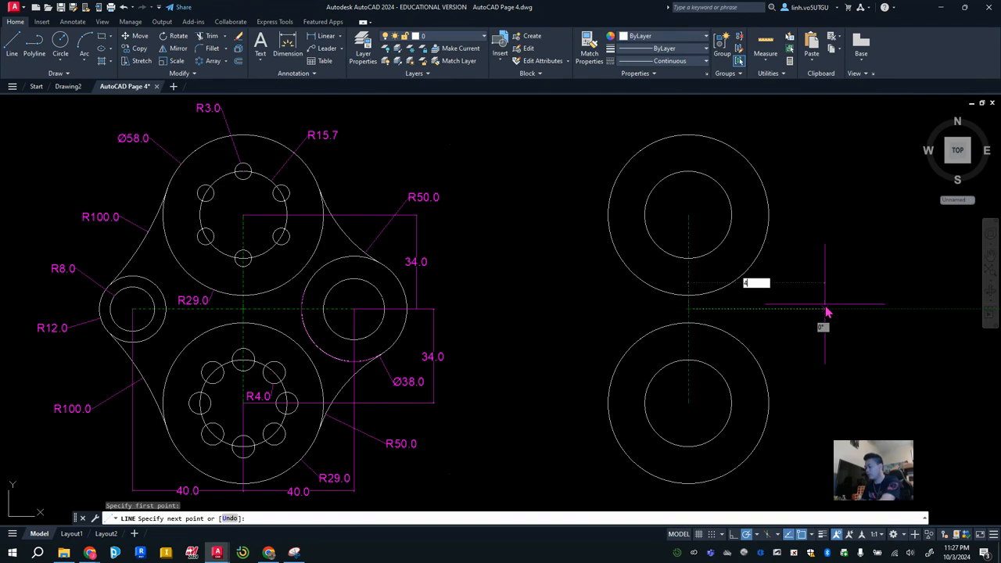
key("Return")
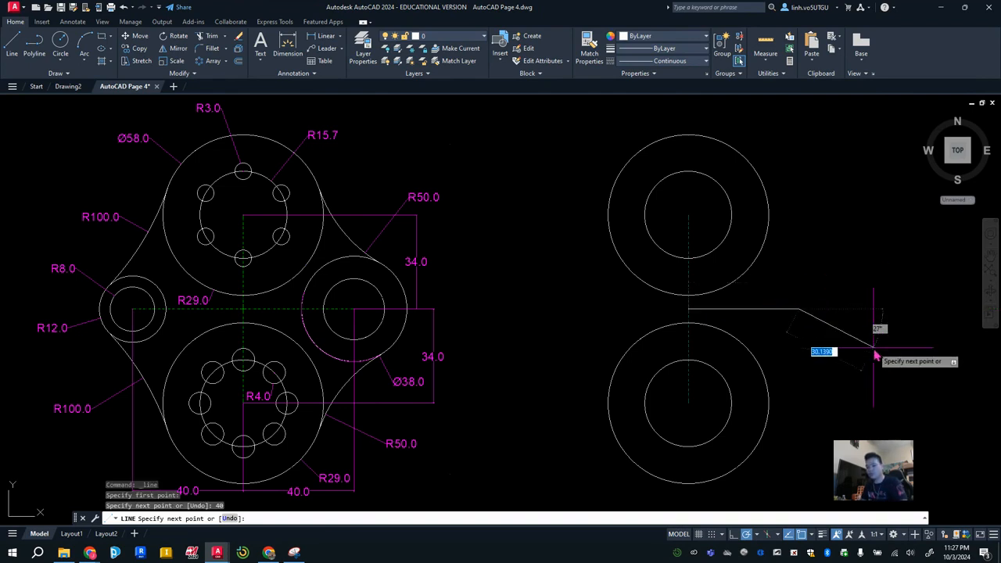
key("Escape")
Move the new horizontal line to the Centerlines layer and set its linetype to BORDERX2.
left_click(759, 311)
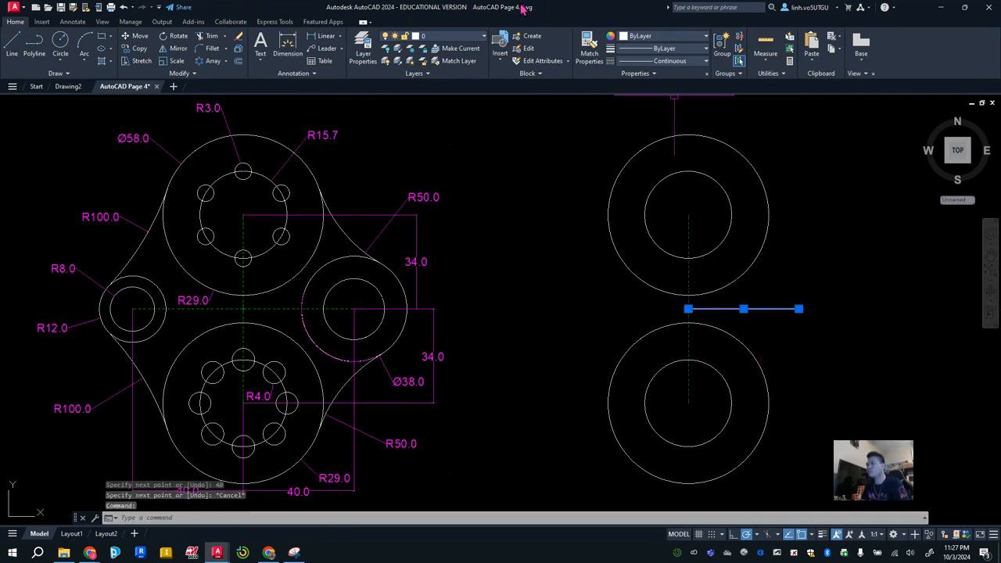
left_click(484, 36)
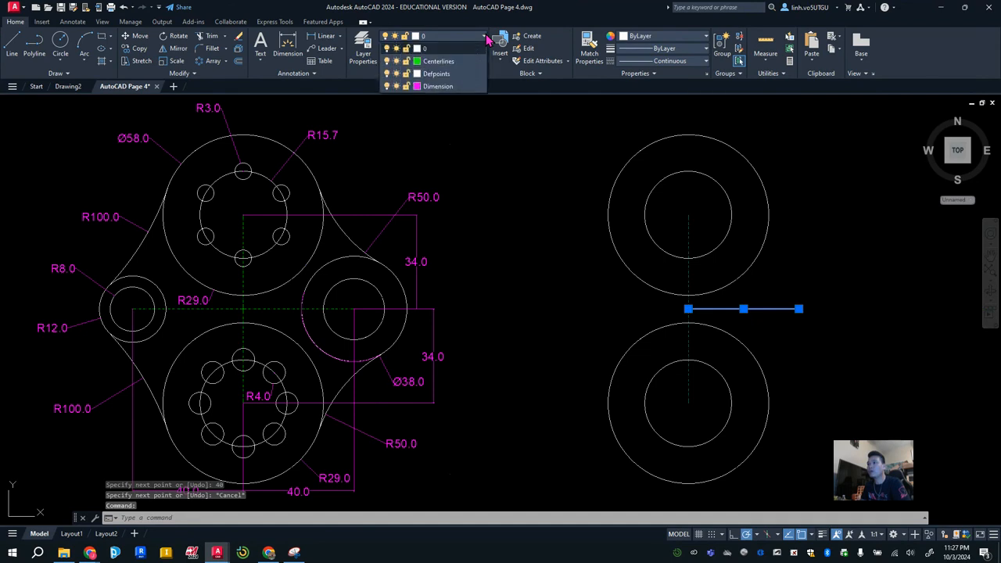
left_click(452, 62)
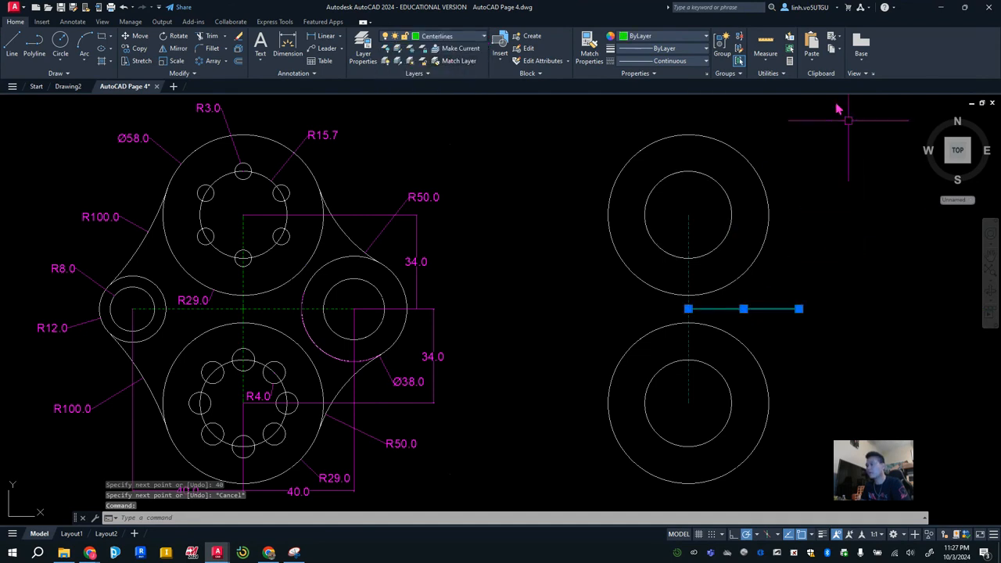
left_click(681, 63)
left_click(661, 106)
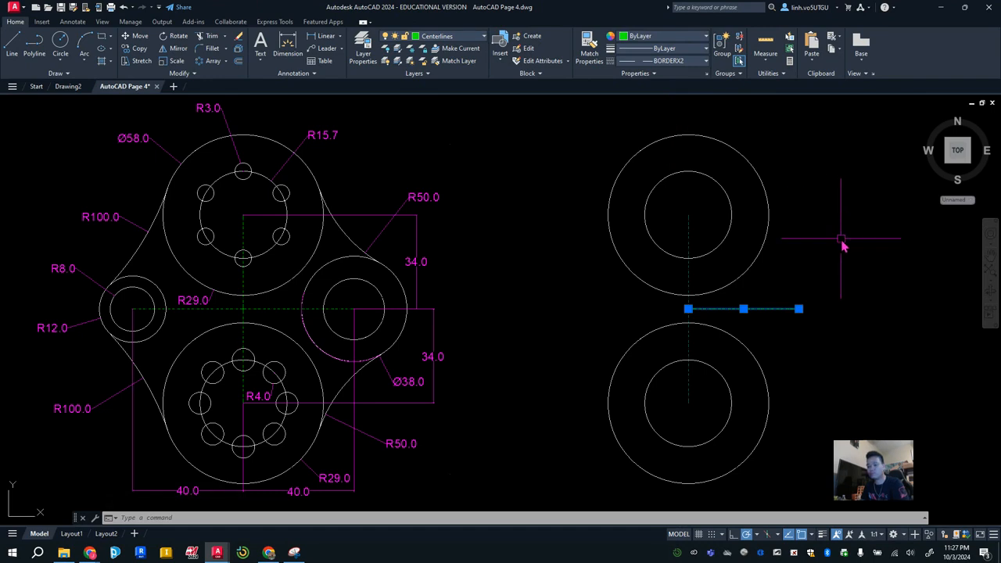
key("Escape")
Make the Centerlines layer current and draw a horizontal line 40 long to the left from the vertical centerline's midpoint.
left_click(12, 45)
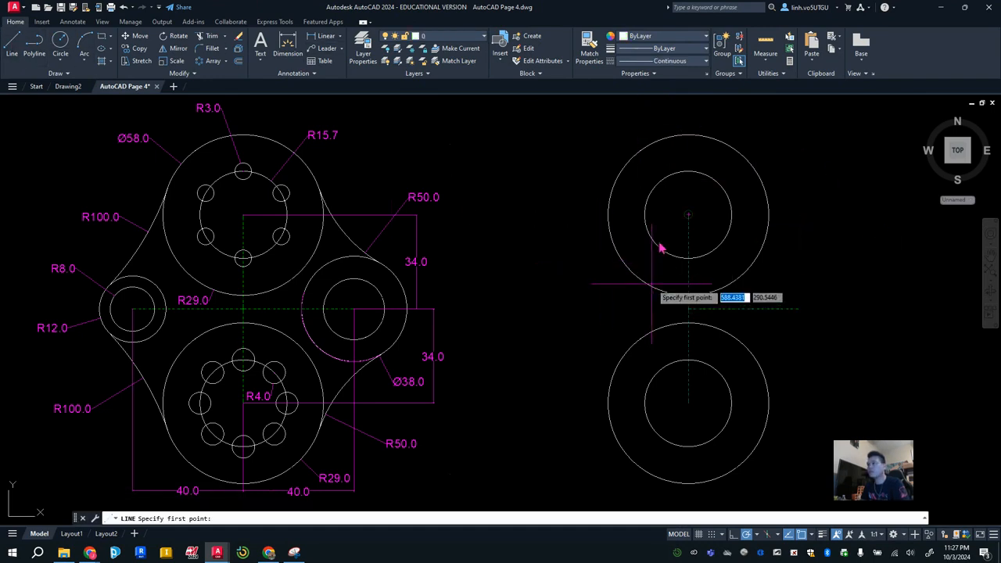
left_click(451, 38)
left_click(450, 68)
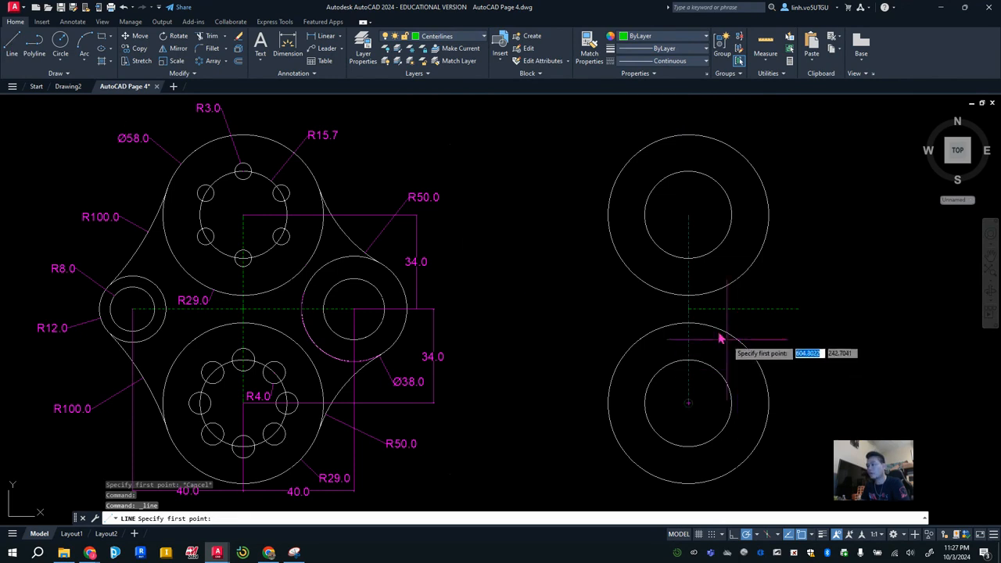
left_click(688, 309)
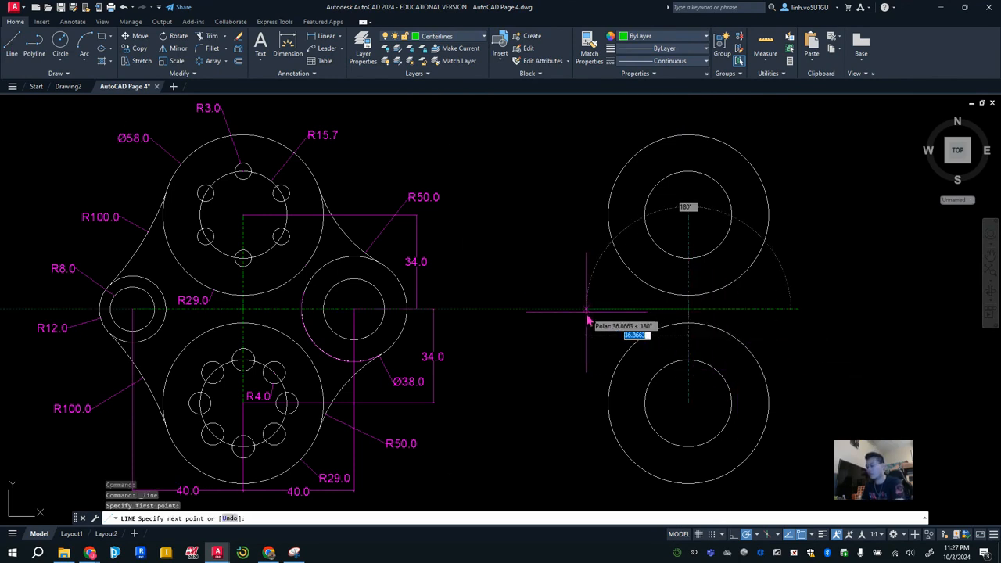
key("Return")
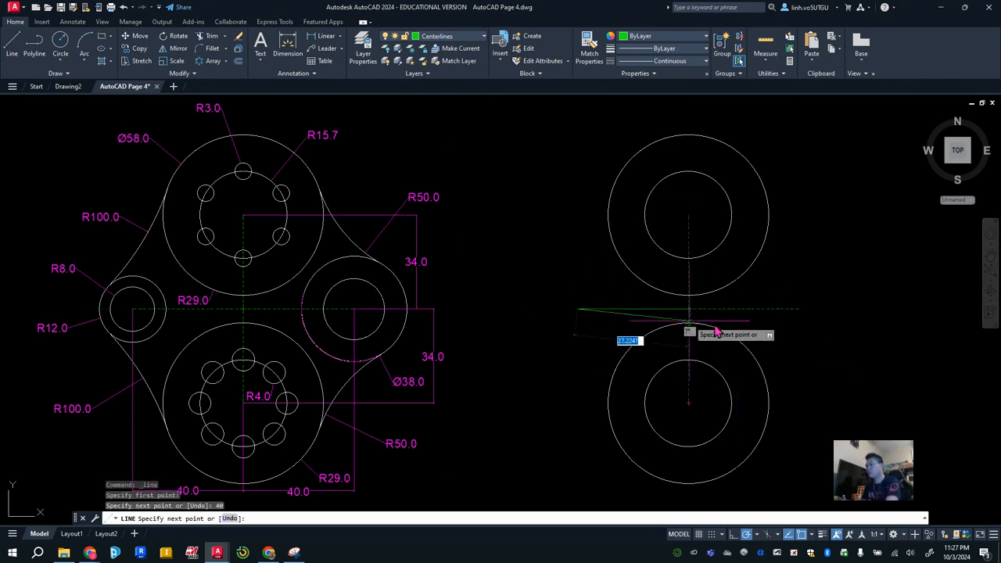
key("Escape")
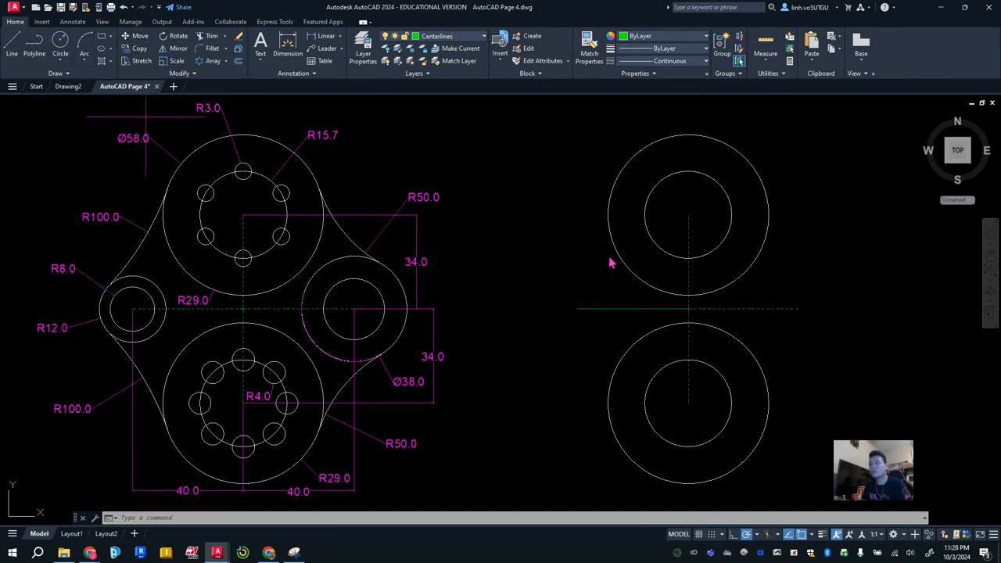
type("c")
key("Return")
left_click(578, 308)
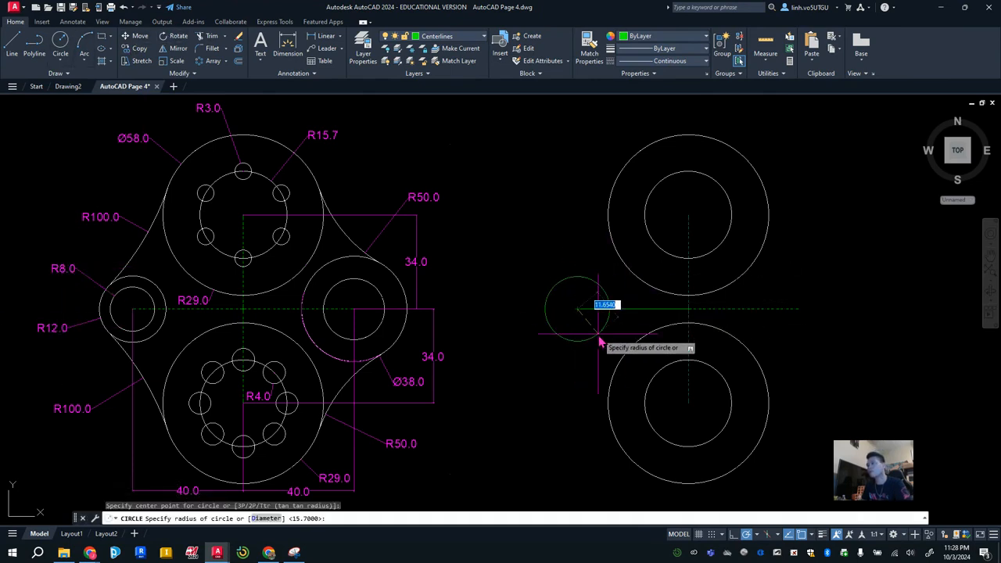
key("Escape")
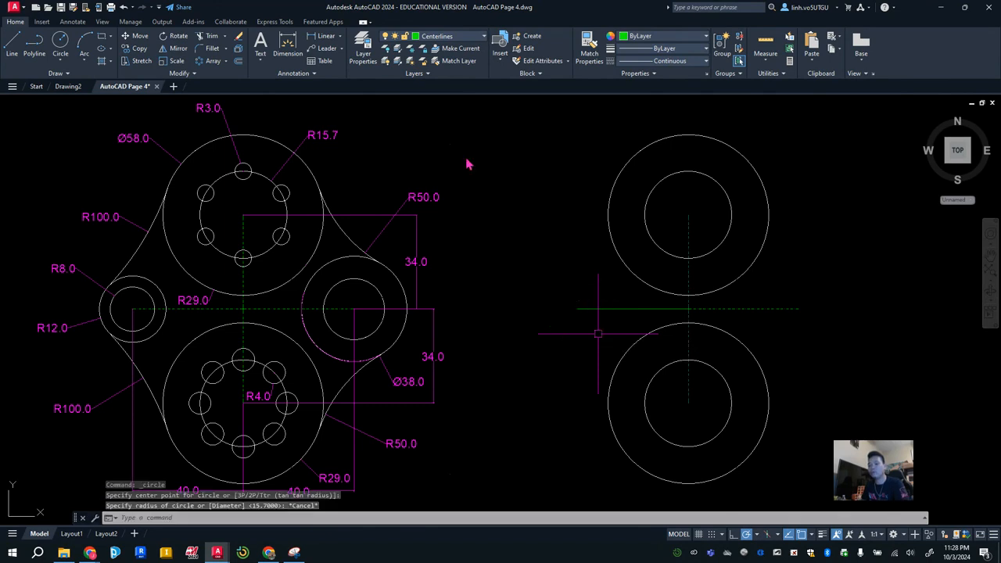
Make layer 0 current and draw a circle of radius 8 centered on the horizontal centerline's left end.
left_click(435, 42)
left_click(442, 50)
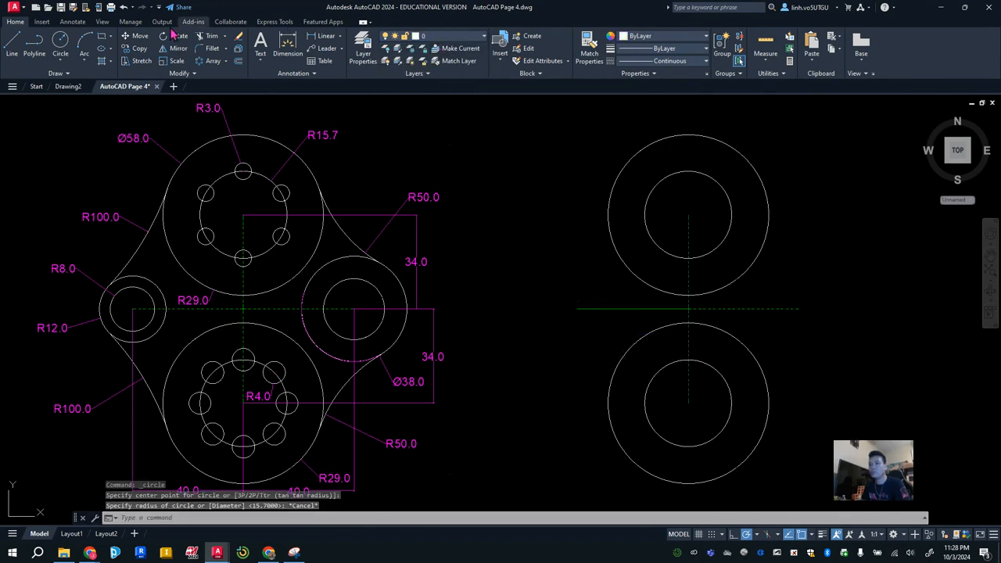
left_click(61, 43)
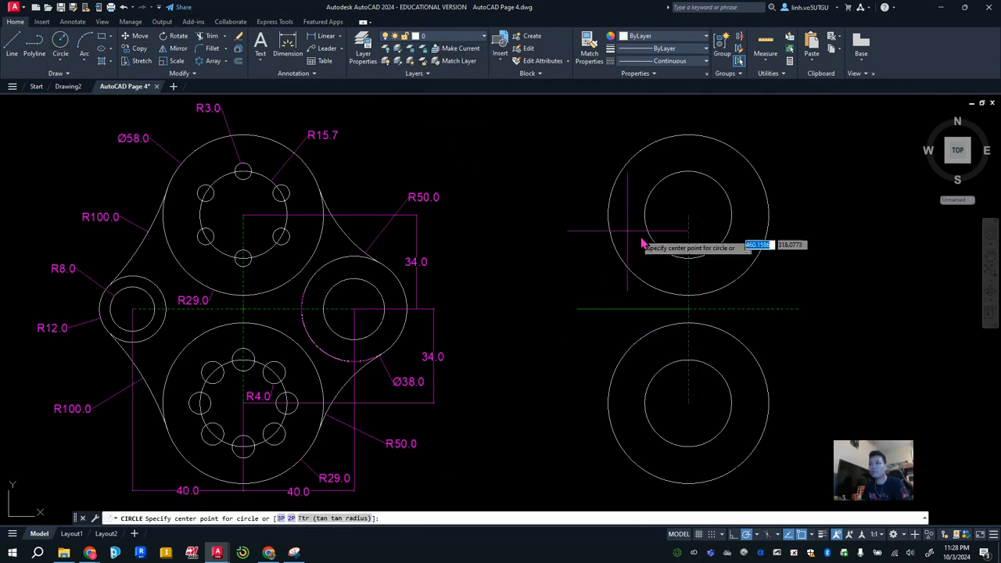
left_click(579, 313)
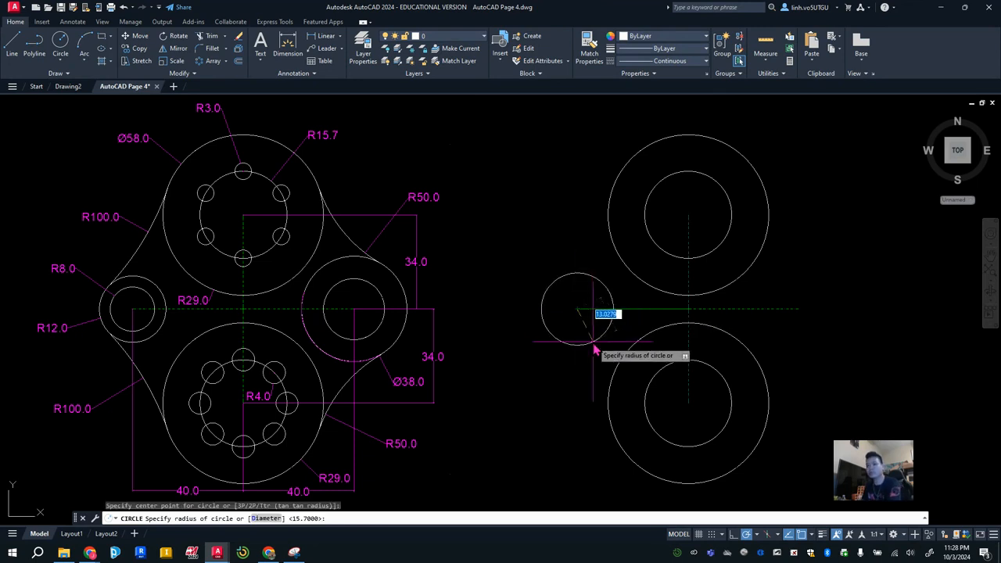
type("8")
key("Return")
Draw a concentric circle of radius 12 around the radius 8 circle.
key("Return")
key("Return")
left_click(577, 315)
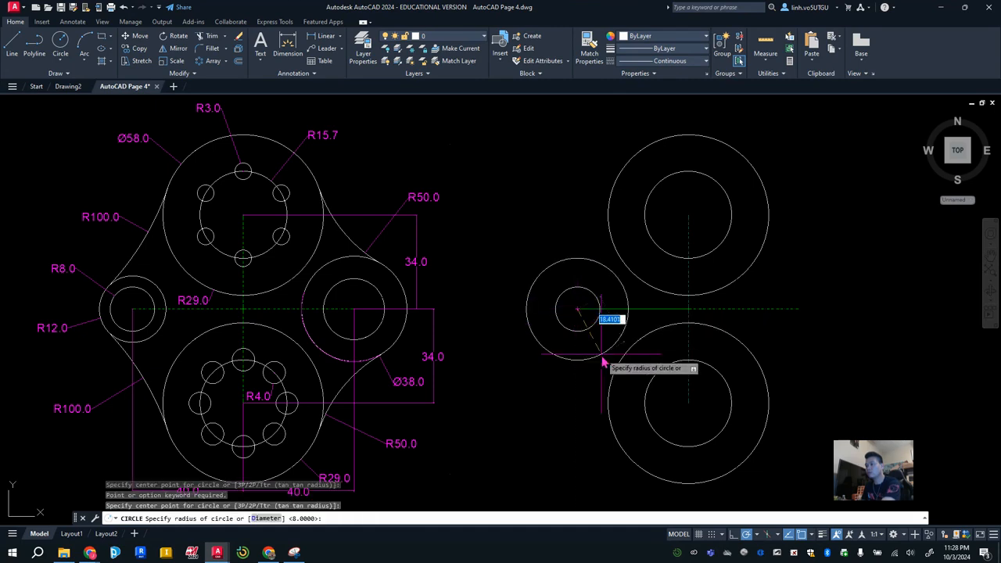
type("12")
key("Return")
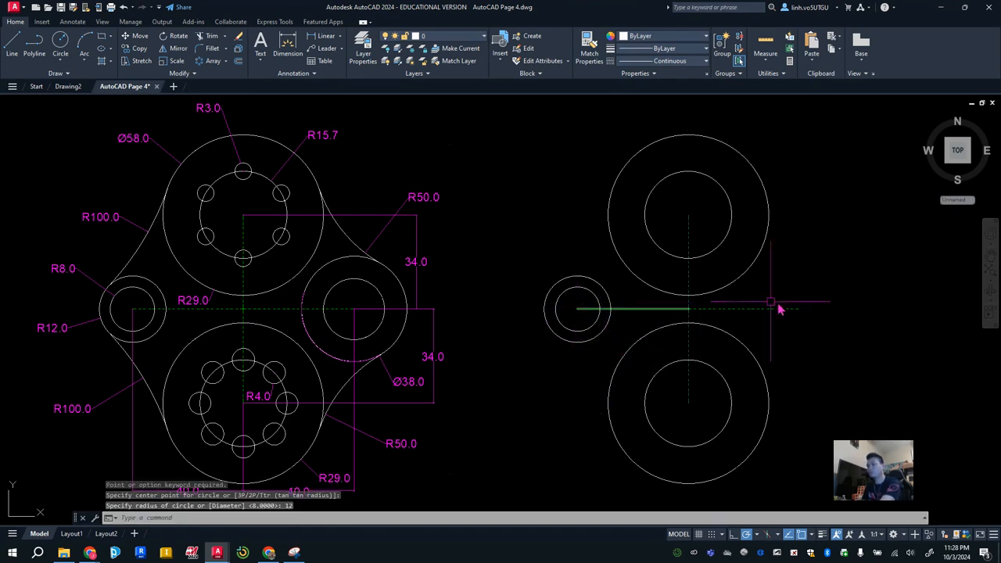
Draw a circle of radius 38 centered on the horizontal centerline's right end.
key("Return")
key("Return")
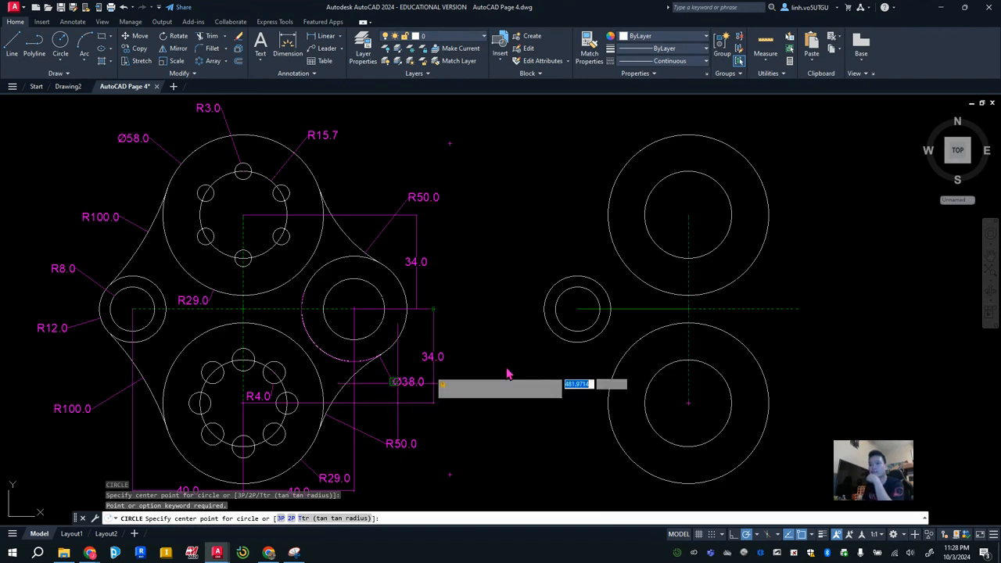
left_click(799, 309)
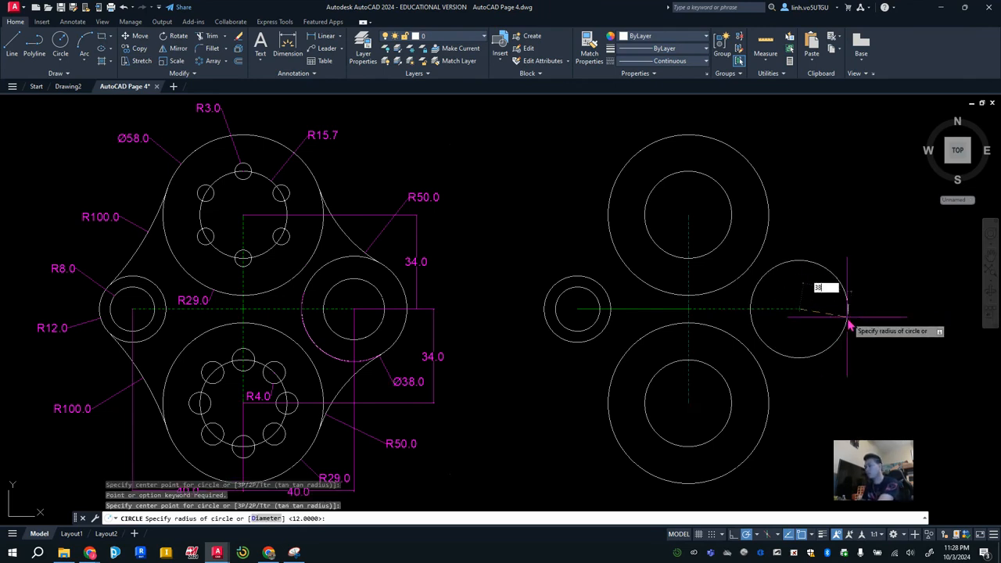
type("38")
key("Return")
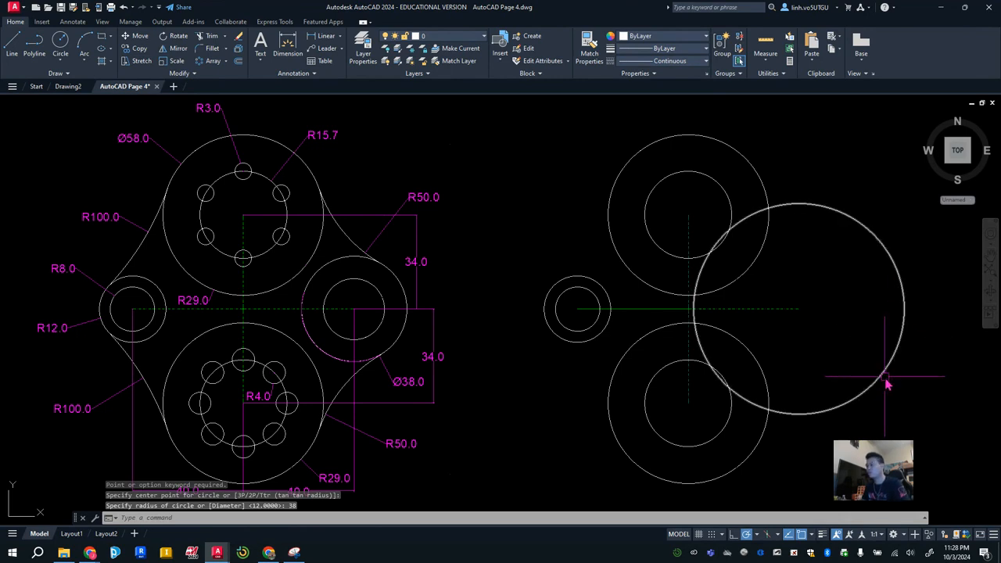
Set the diameter of the circle at the horizontal centerline's right end to 38.
left_click(887, 383)
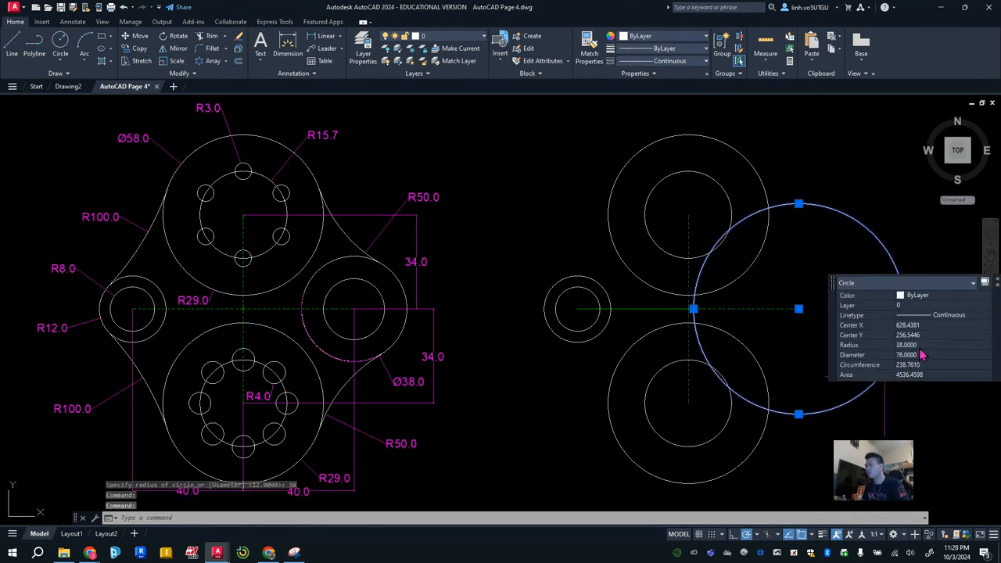
left_click(922, 355)
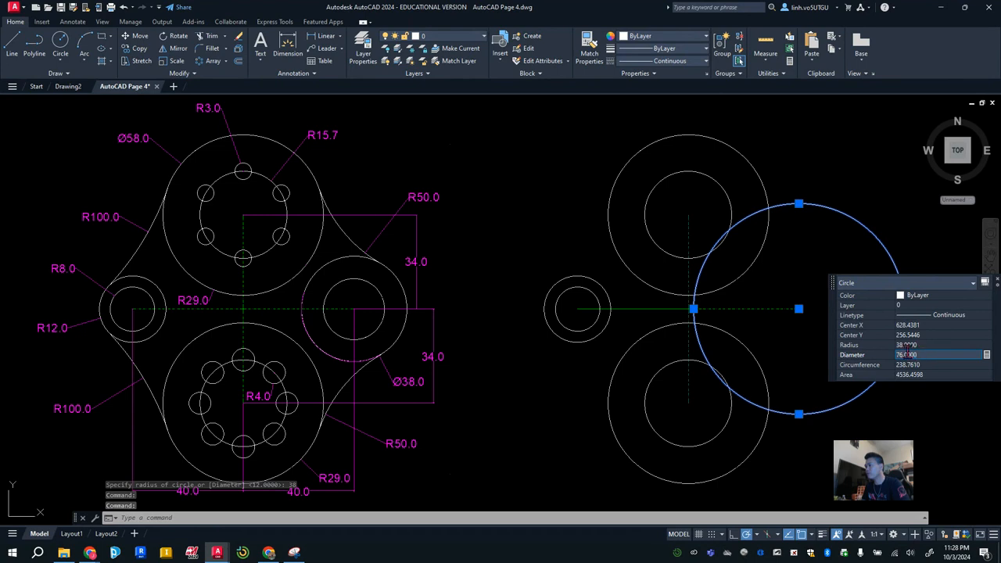
type("38")
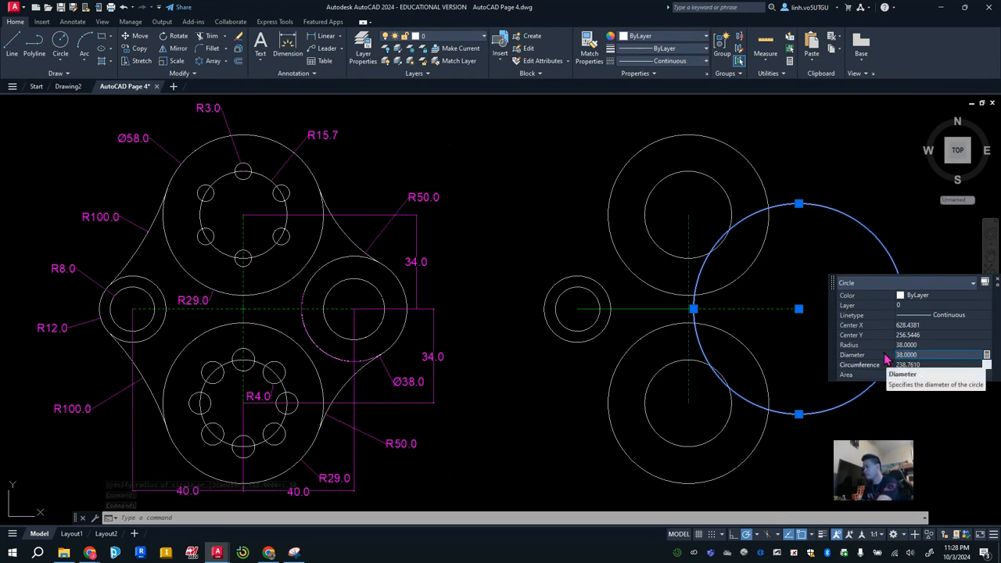
key("Tab")
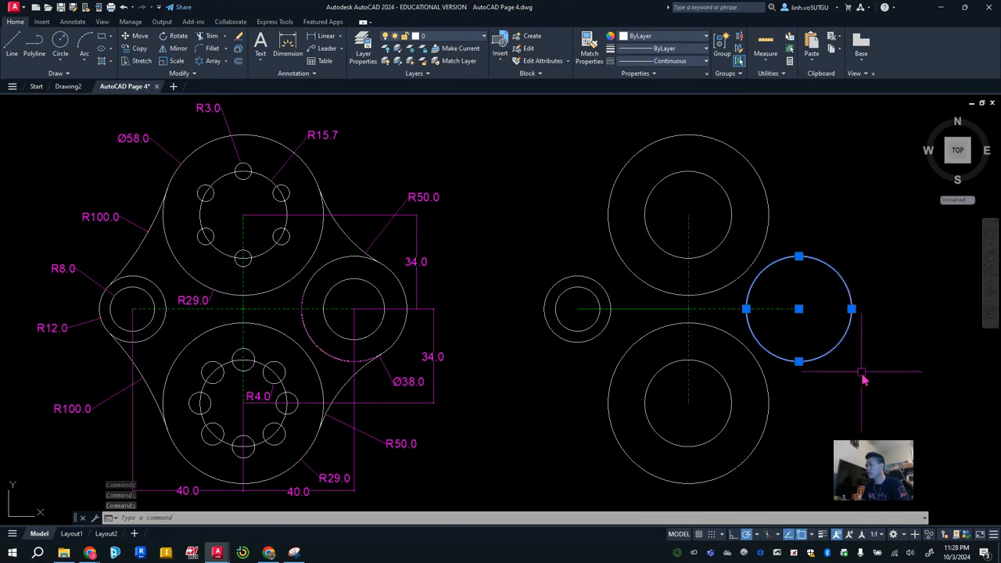
key("Escape")
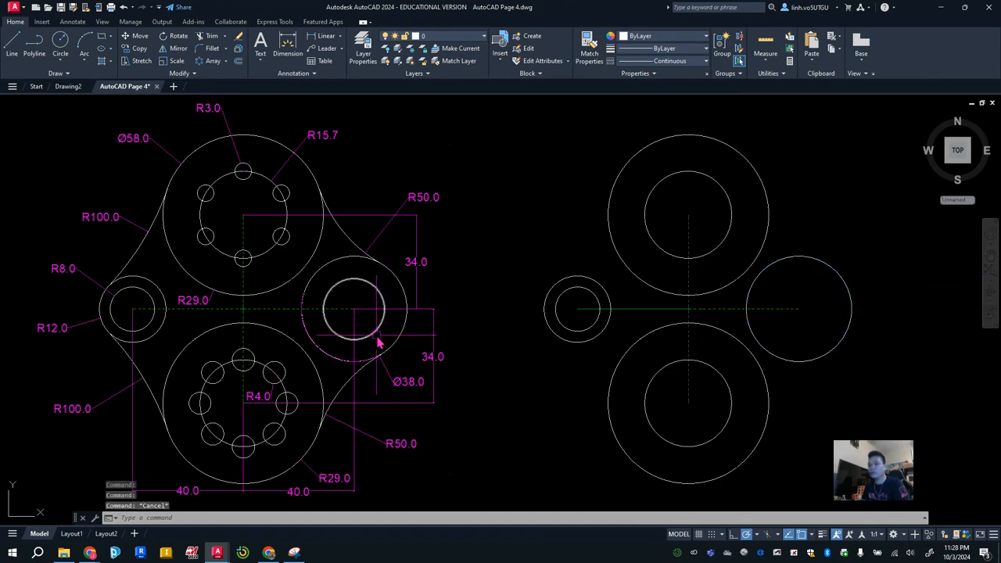
Measure the inner circle inside the reference drawing's diameter 38 circle and preview its diameter dimension without placing it.
left_click(765, 59)
left_click(777, 80)
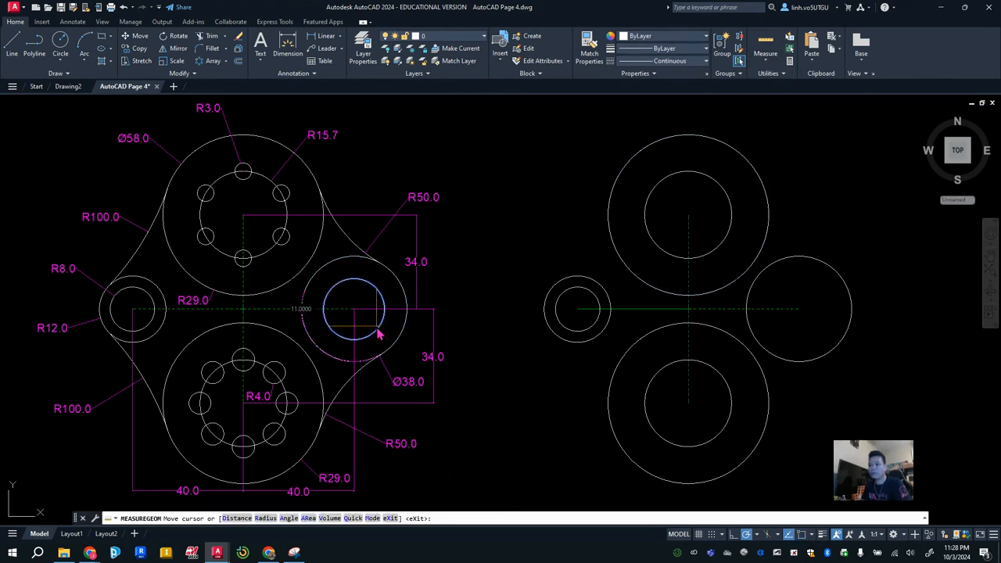
key("Escape")
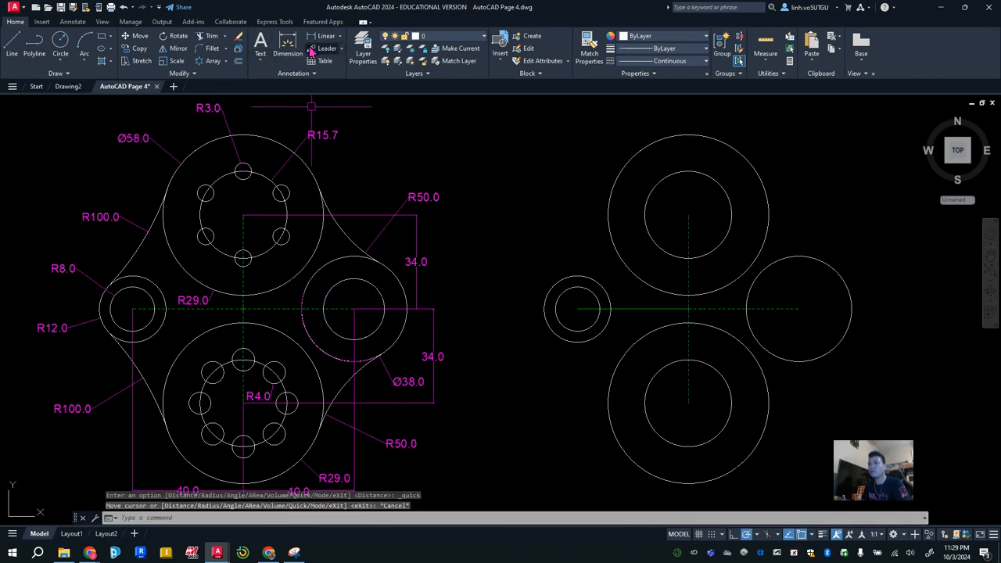
left_click(287, 47)
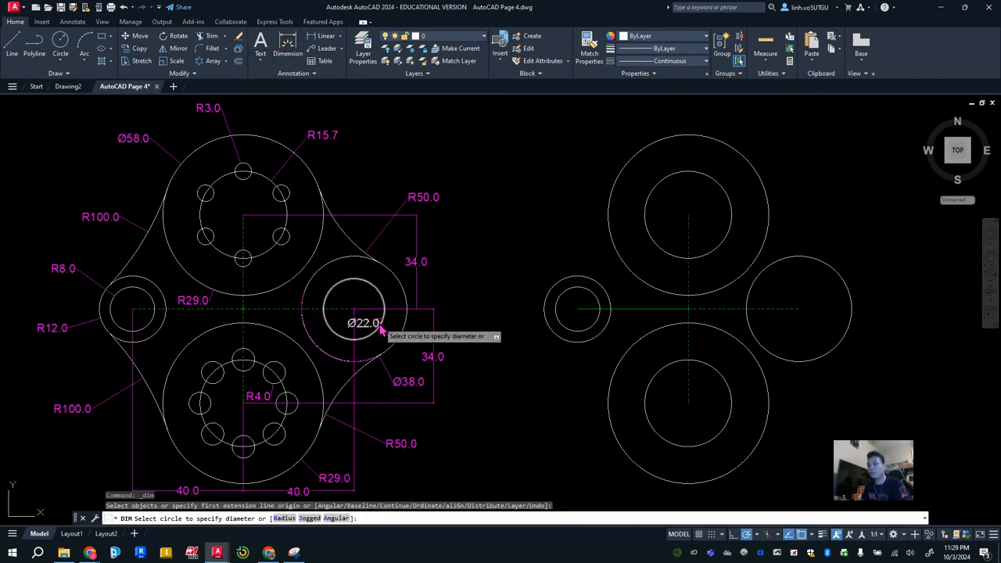
left_click(381, 330)
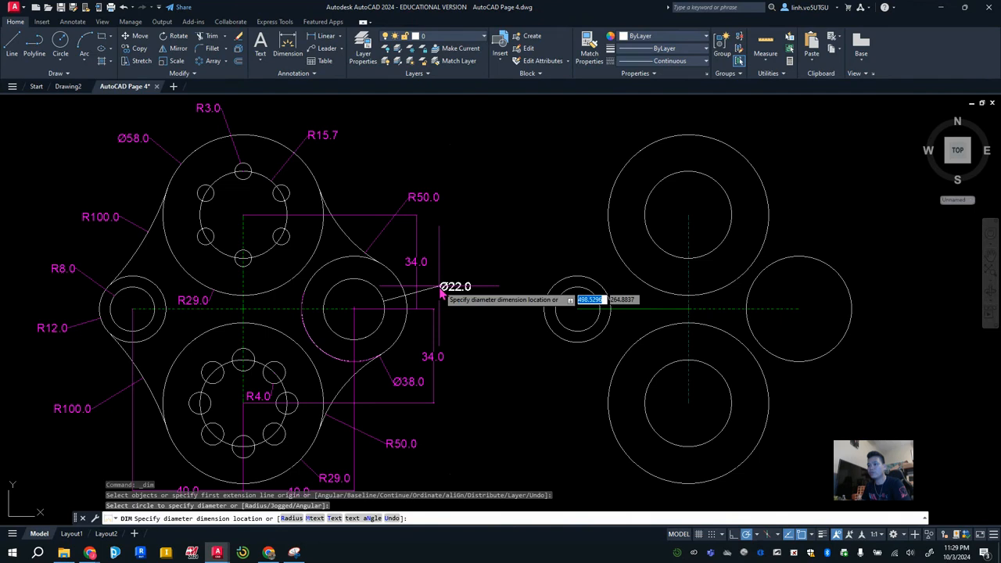
key("Escape")
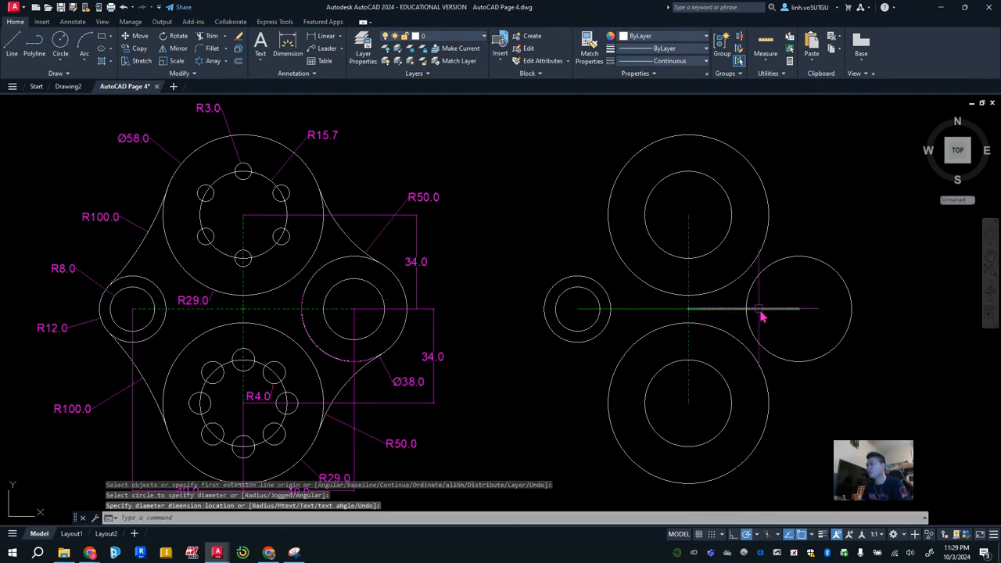
Draw a concentric circle of radius 11 inside the diameter 38 circle at the horizontal centerline's right end.
left_click(65, 46)
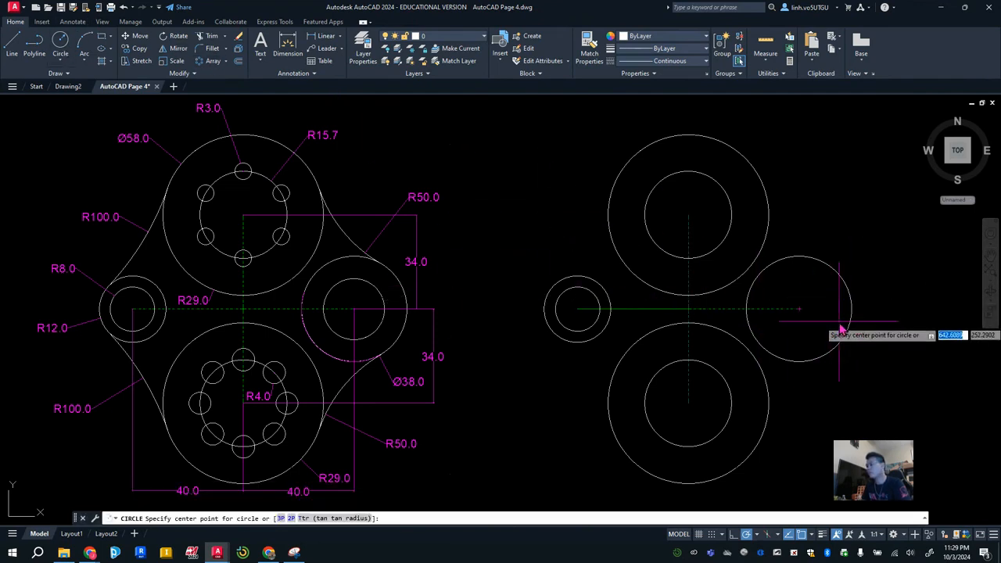
left_click(799, 309)
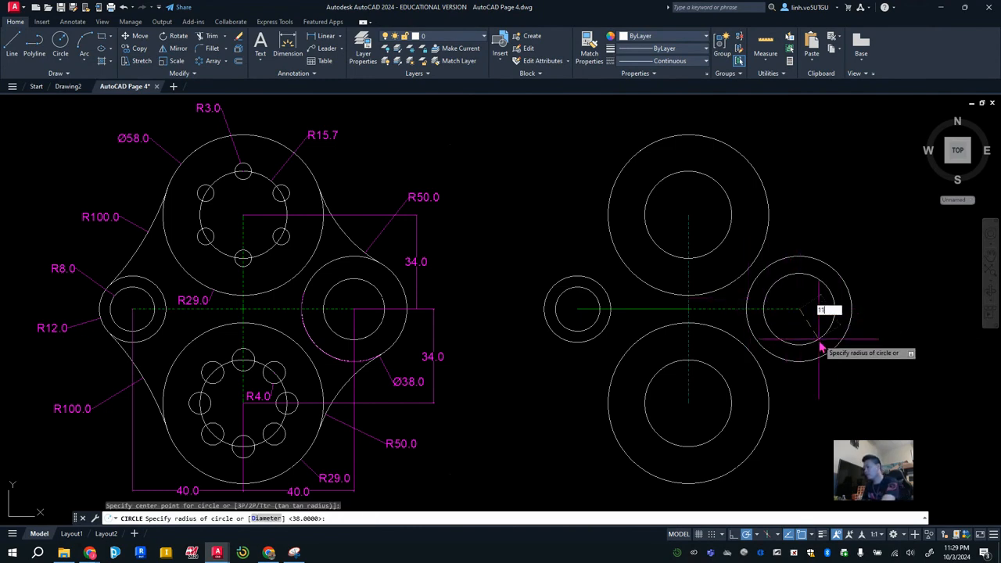
type("11")
key("Return")
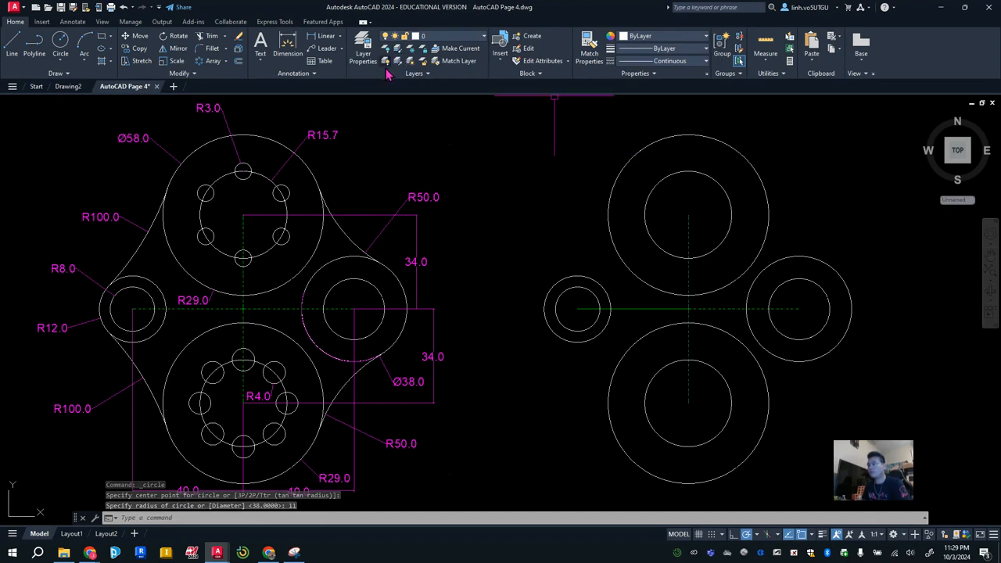
Add a diameter dimension on the Dimension layer to the inner circle inside the reference drawing's diameter 38 circle.
left_click(288, 47)
left_click(445, 38)
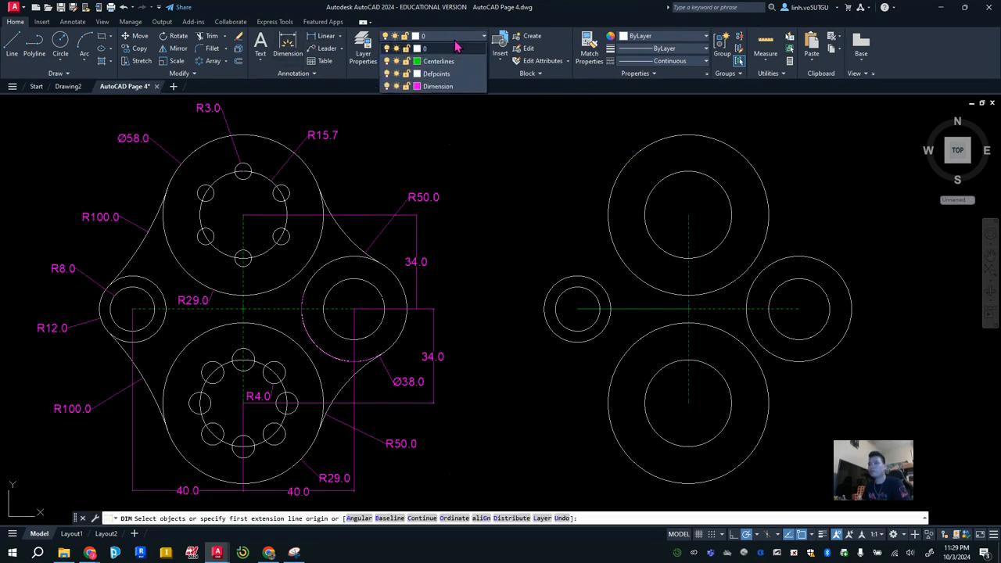
left_click(443, 89)
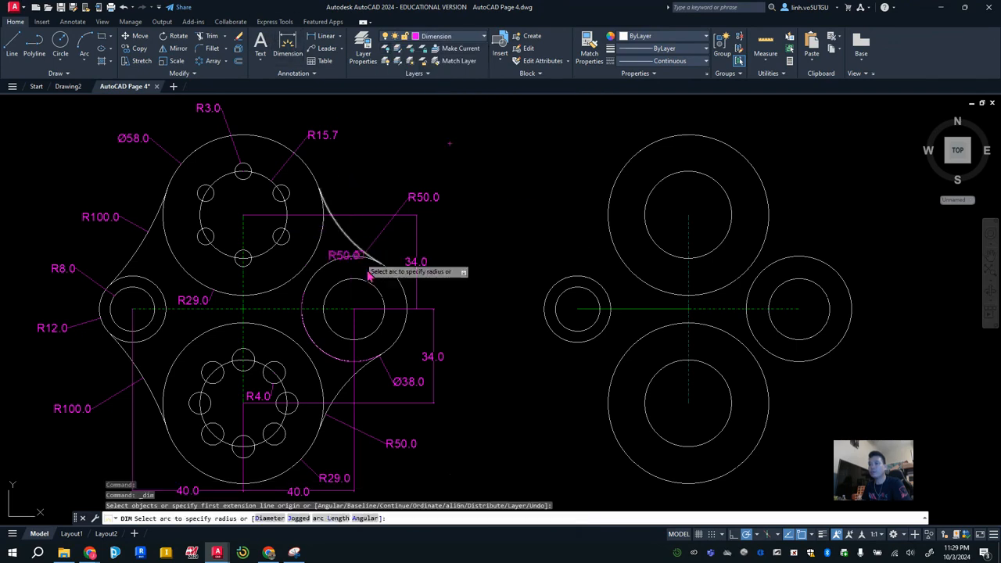
left_click(382, 301)
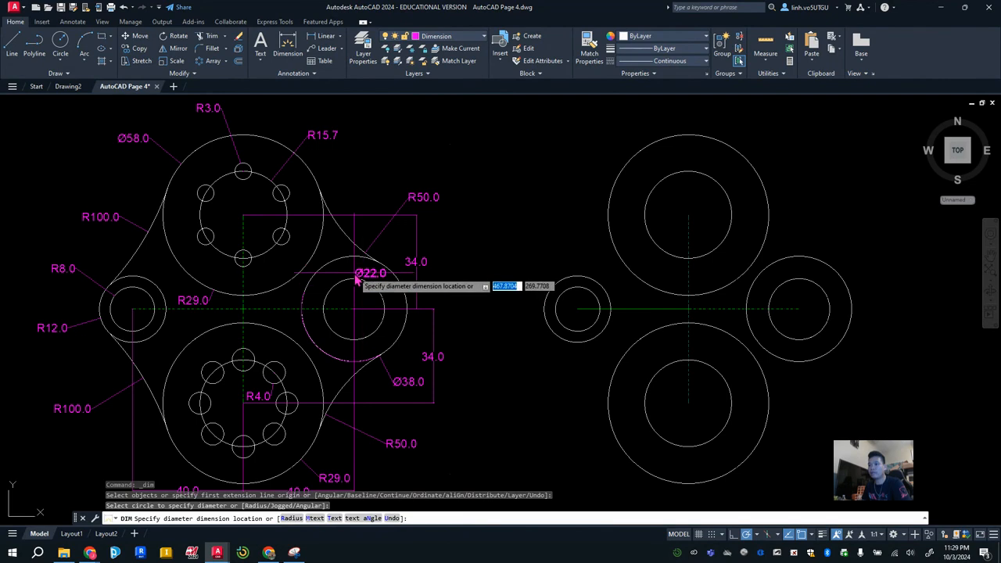
left_click(443, 280)
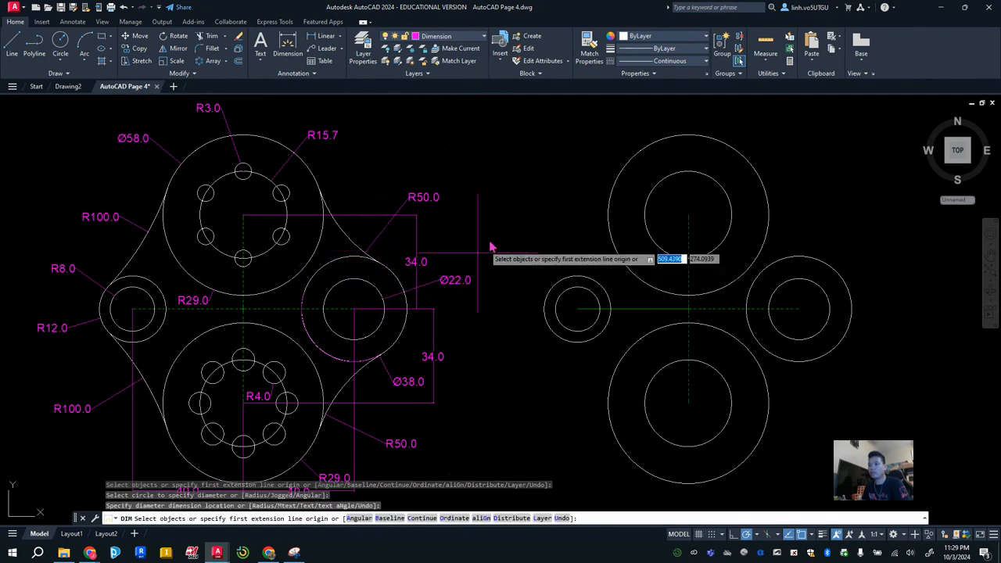
key("Escape")
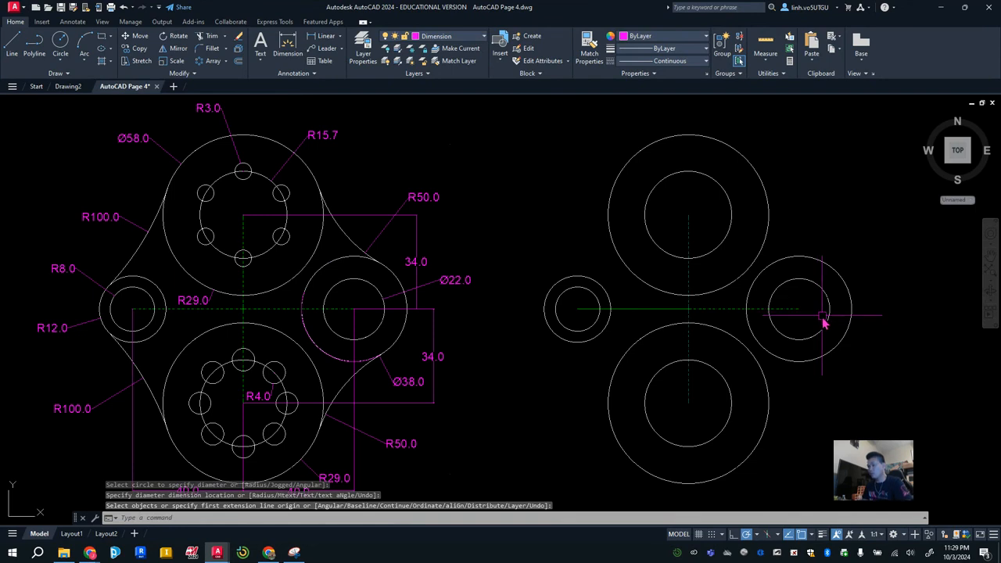
Change the linetype of the left half of the new drawing's horizontal centerline to BORDERX2.
left_click(673, 310)
left_click(671, 64)
left_click(655, 99)
left_click(671, 64)
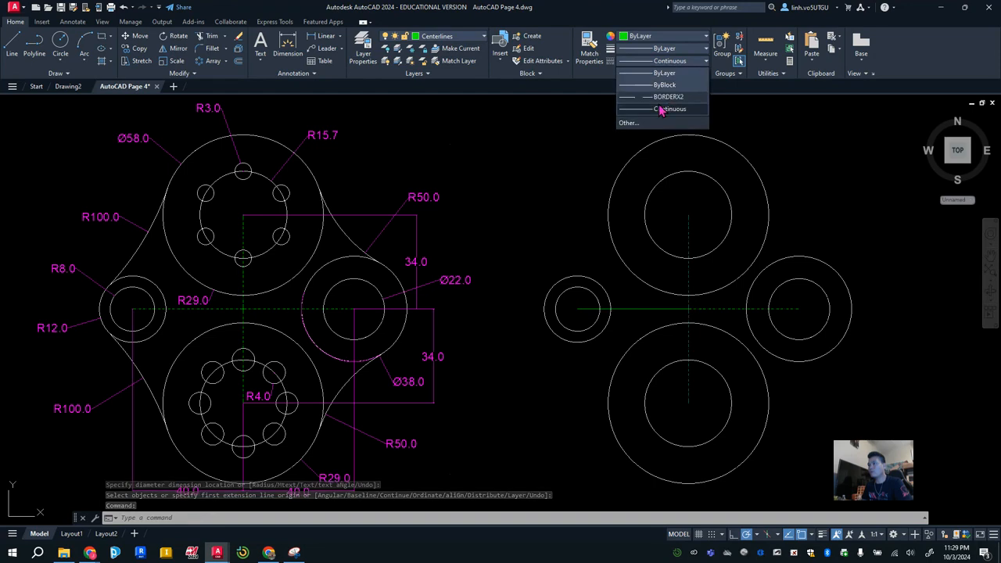
left_click(657, 106)
key("Escape")
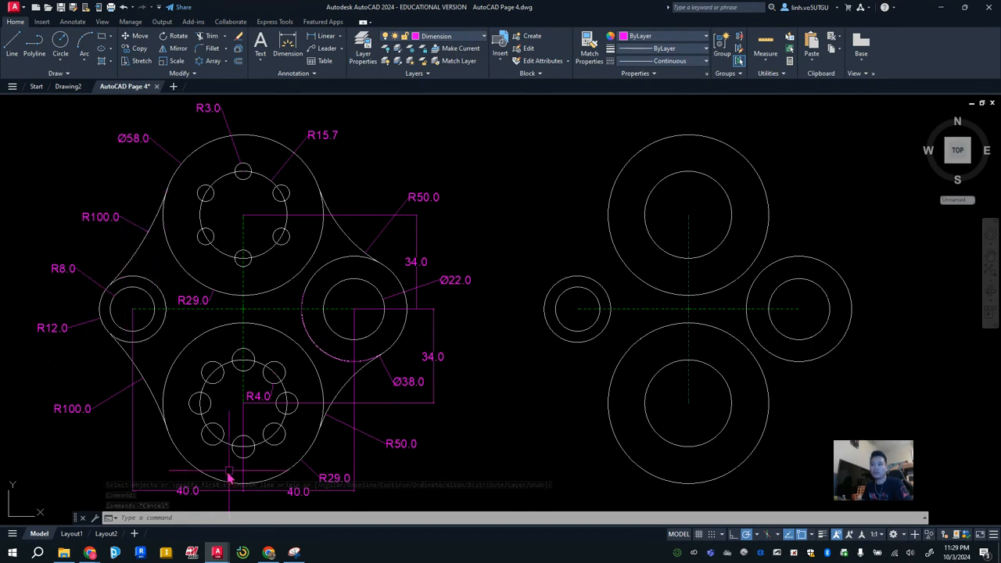
Draw a Tan, Tan, Radius circle of radius 100 tangent to the left outer circle and the upper large circle.
left_click(63, 63)
left_click(80, 172)
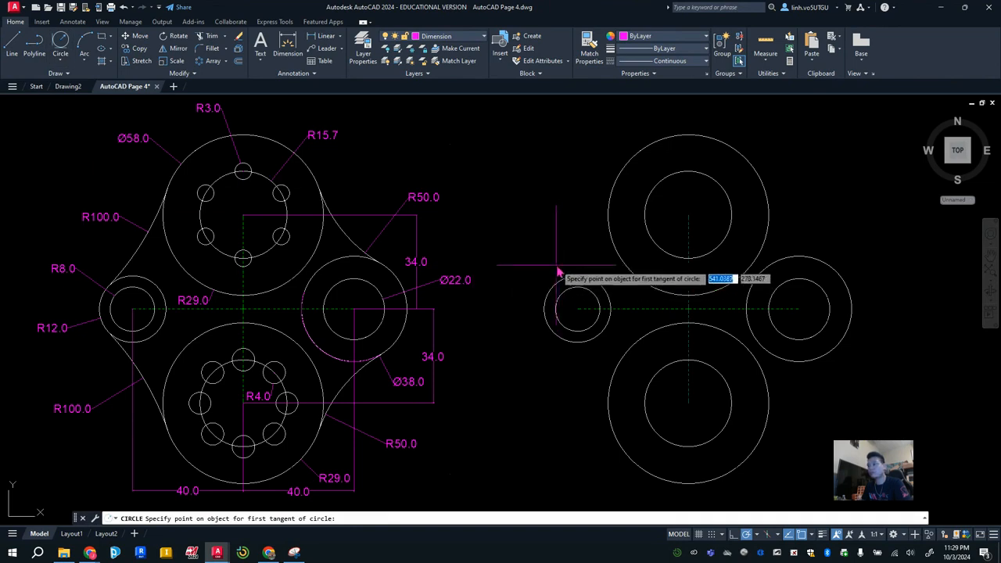
left_click(555, 291)
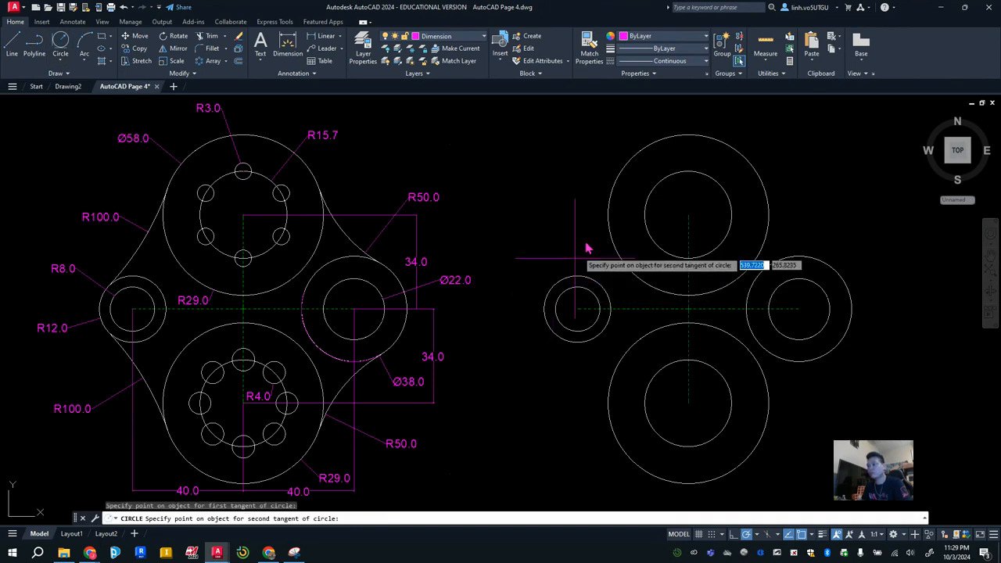
left_click(606, 188)
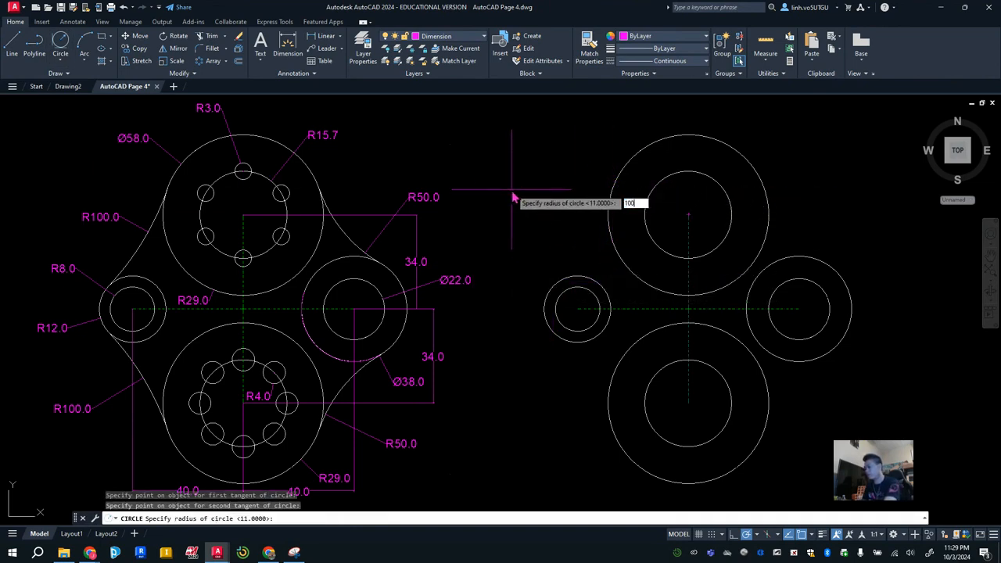
key("Return")
Move the radius 100 circle touching the upper large circle to layer 0.
left_click(508, 333)
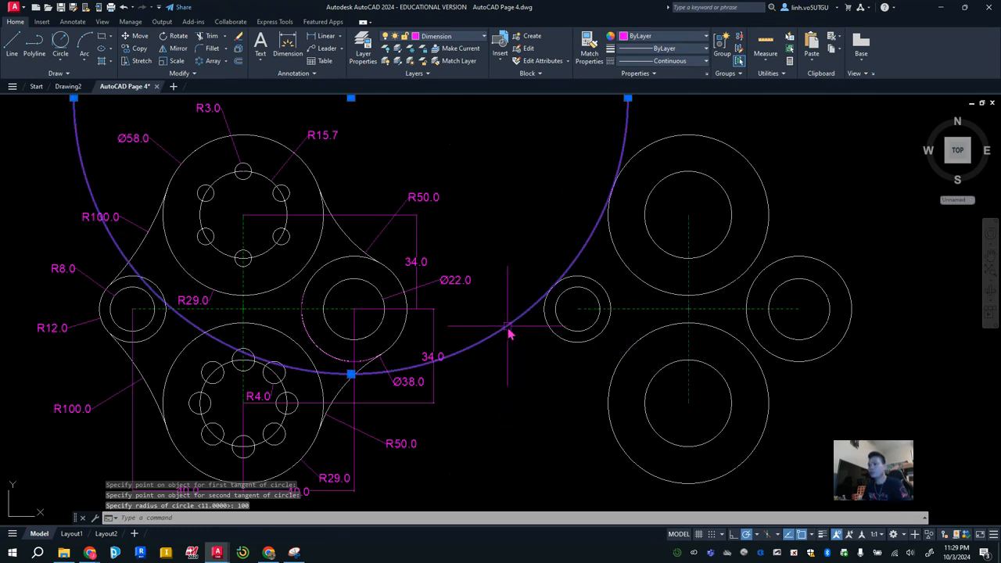
left_click(469, 36)
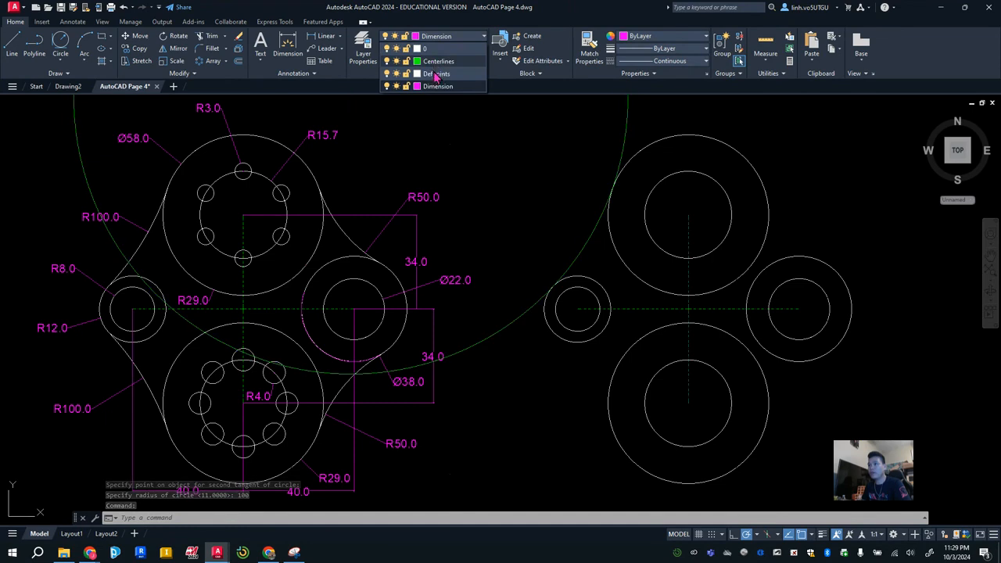
left_click(427, 49)
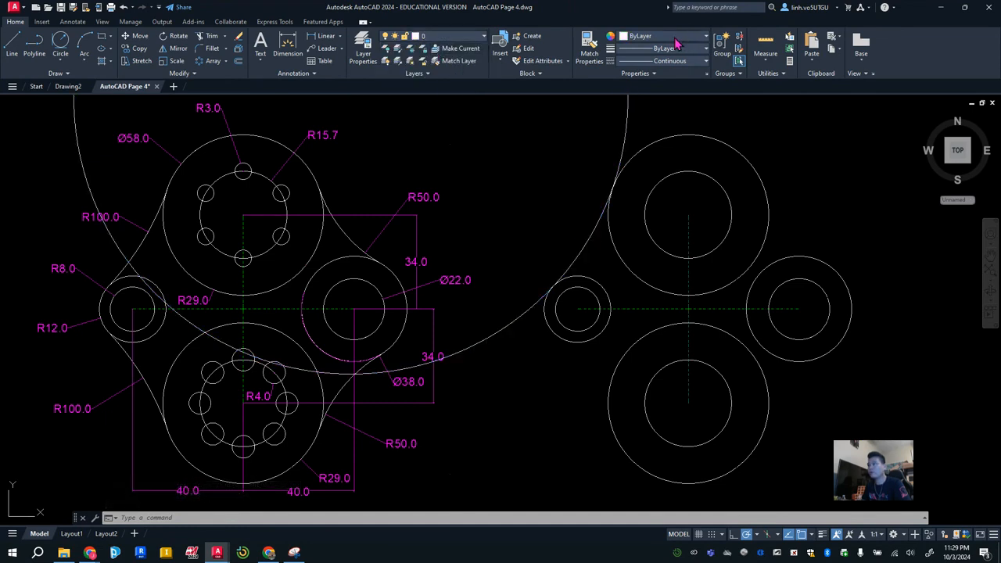
key("Escape")
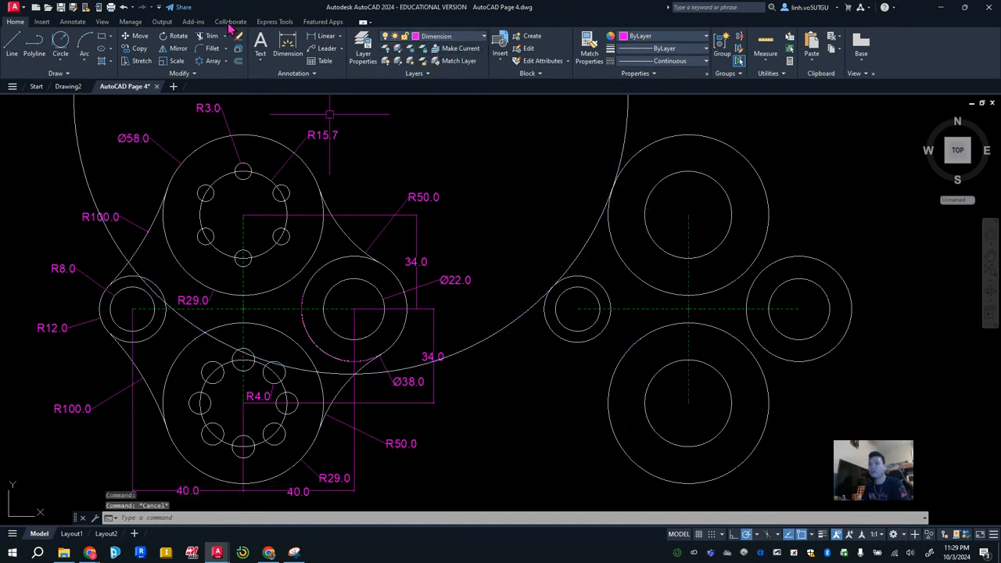
Trim the upper radius 100 circle to its connecting arc and delete the leftover piece crossing the reference drawing.
left_click(209, 37)
left_click(481, 349)
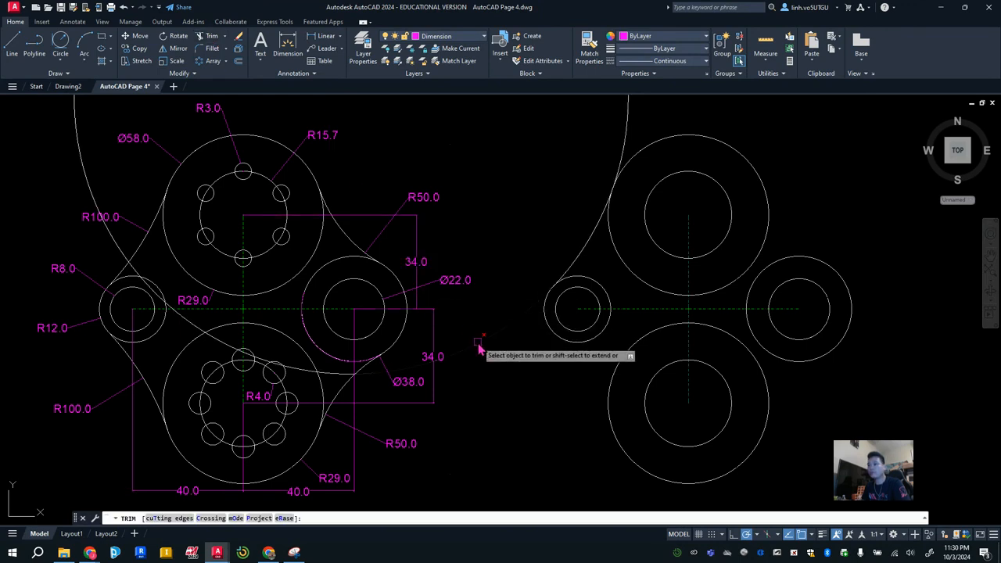
left_click(601, 199)
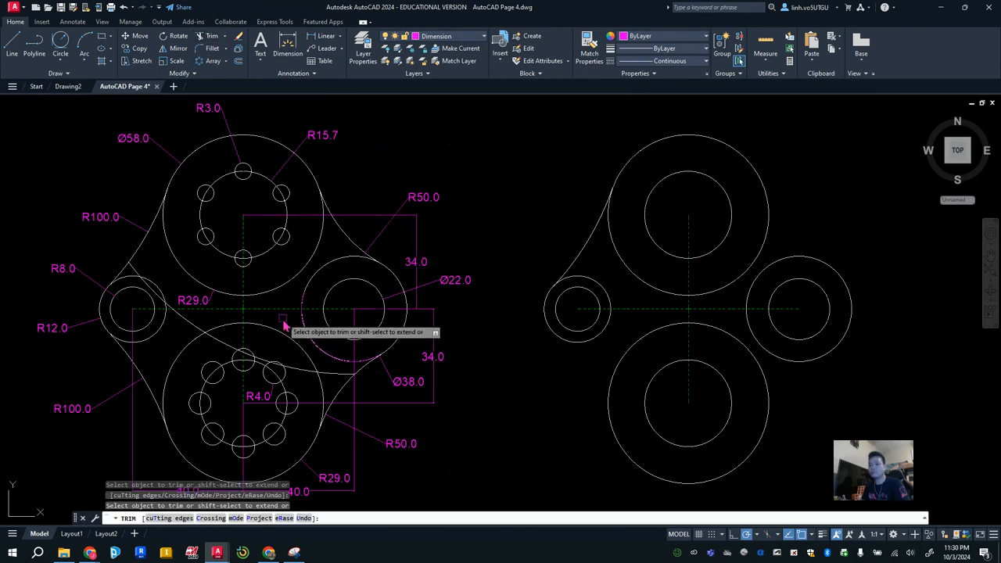
key("Escape")
left_click(199, 332)
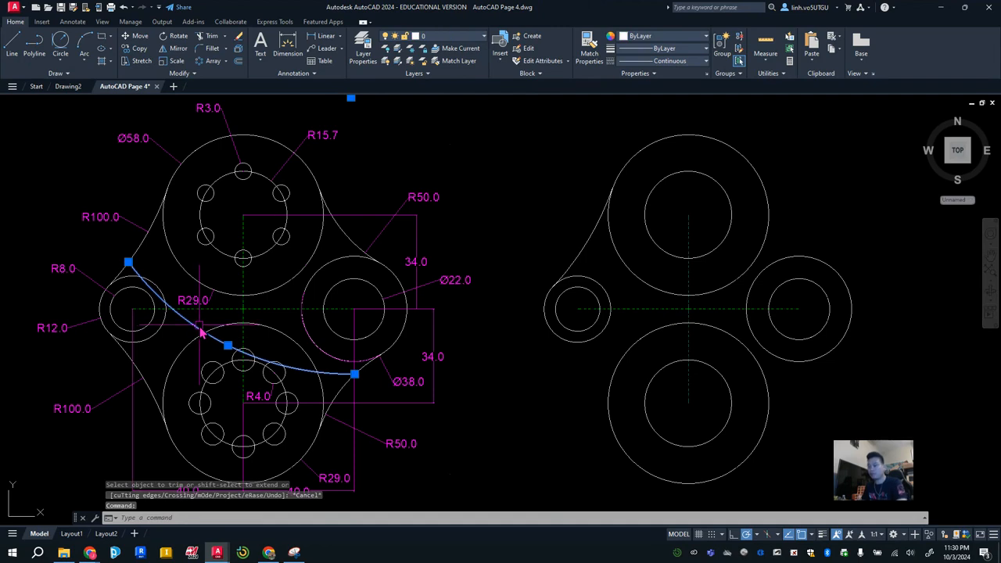
key("Delete")
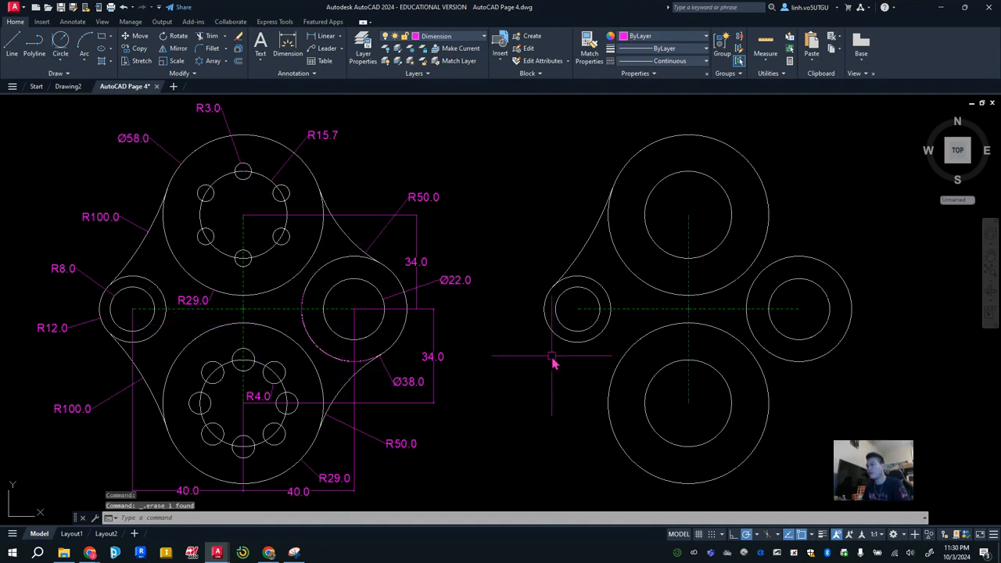
Draw a Tan, Tan, Radius circle of radius 100 tangent to the left outer circle and the lower large circle.
left_click(60, 42)
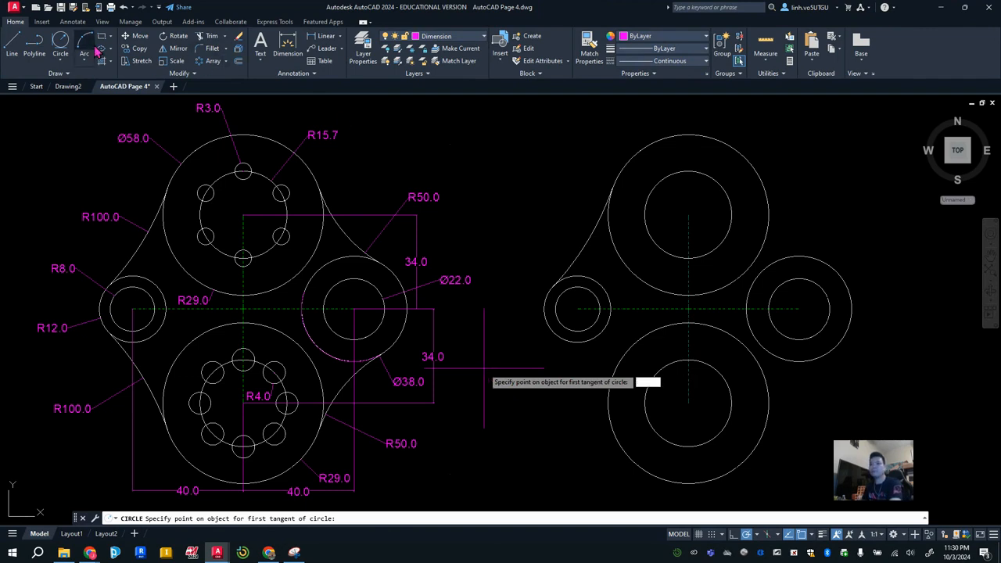
left_click(558, 341)
left_click(611, 422)
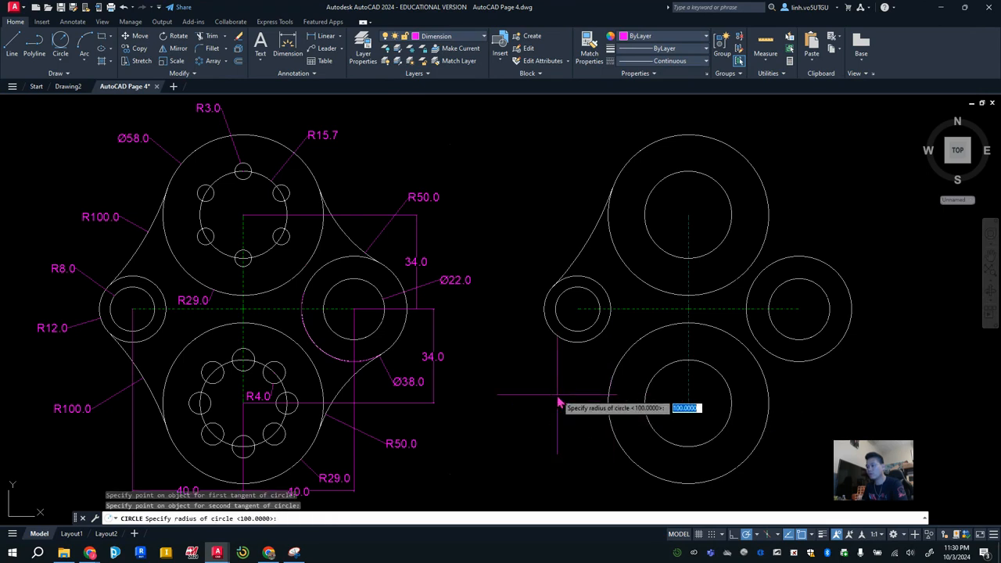
type("100")
key("Return")
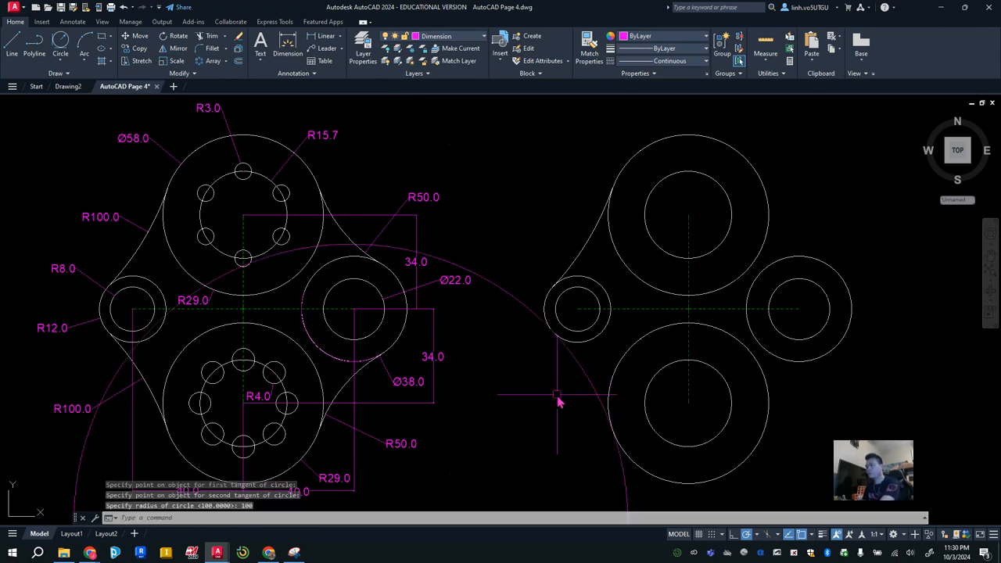
Move the radius 100 circle touching the lower large circle to layer 0.
left_click(505, 293)
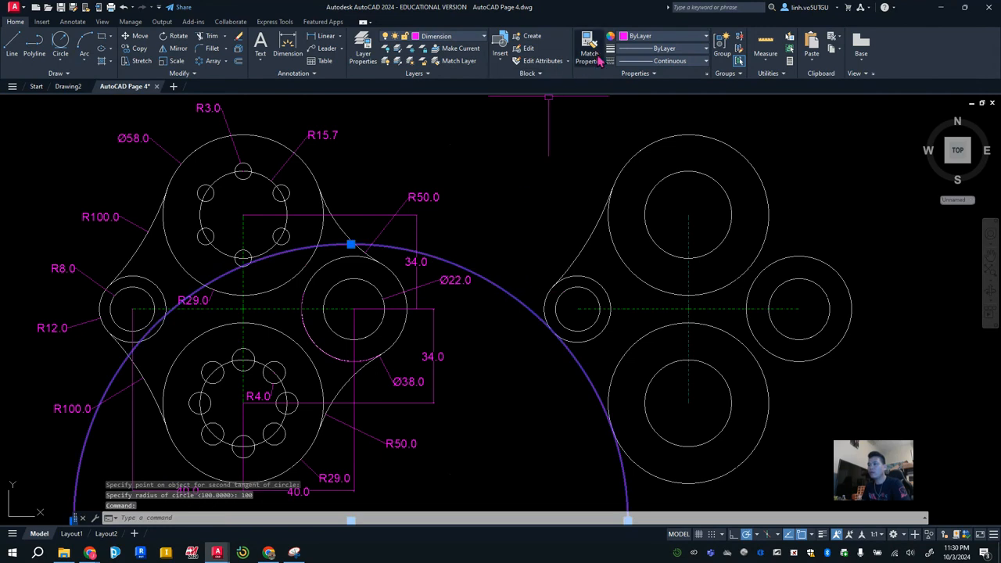
left_click(642, 36)
left_click(476, 35)
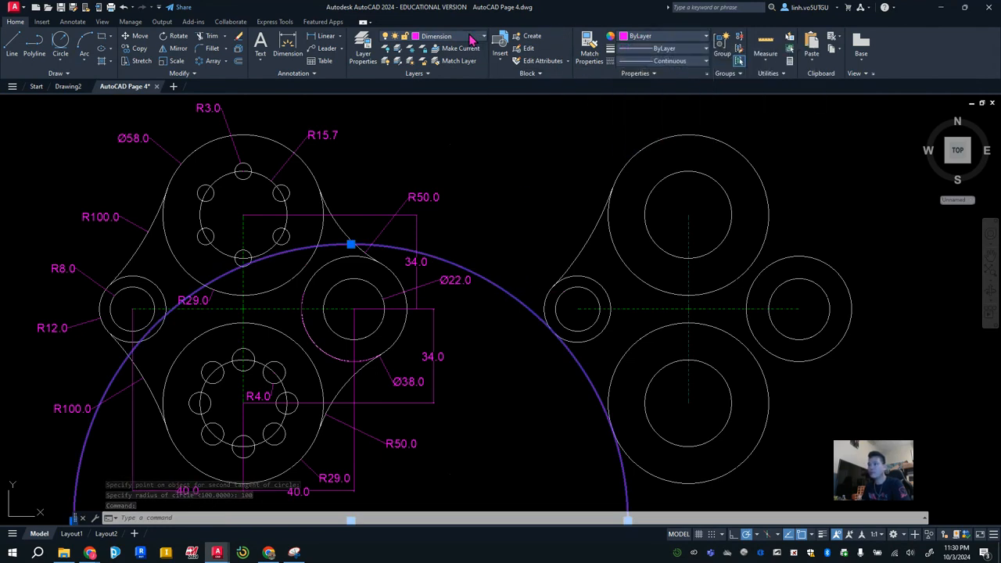
left_click(469, 36)
left_click(454, 49)
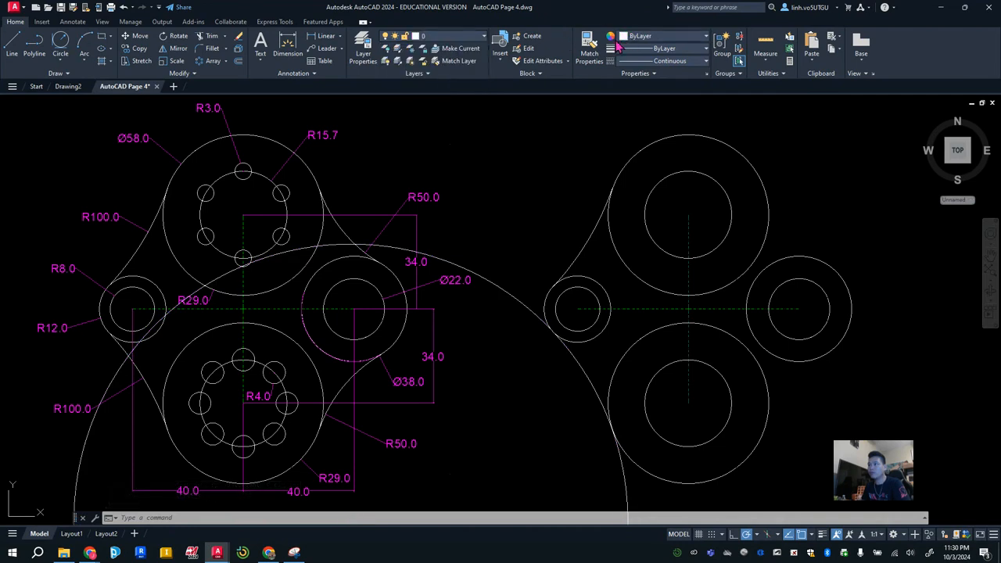
left_click(209, 39)
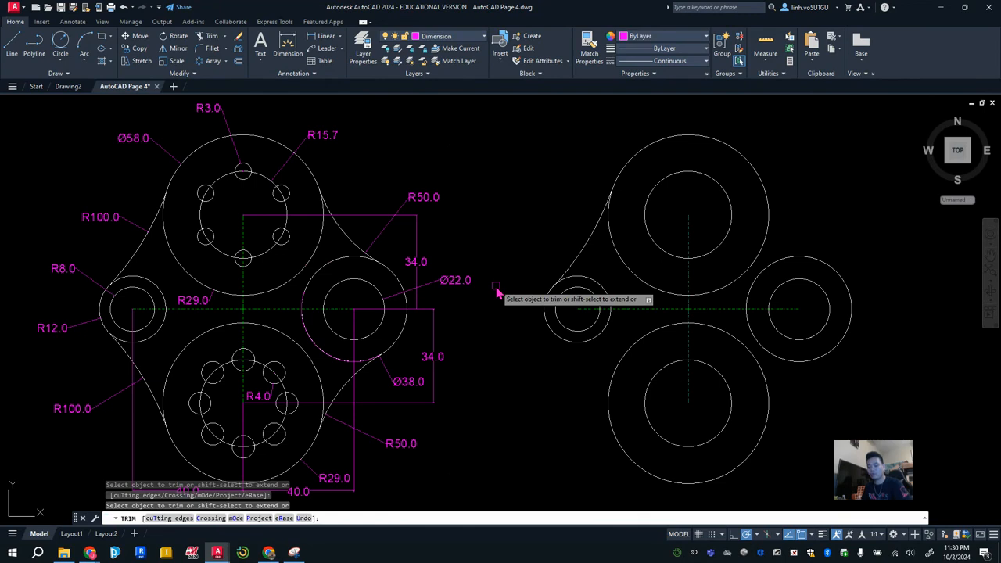
key("ctrl+z")
key("Escape")
key("Escape")
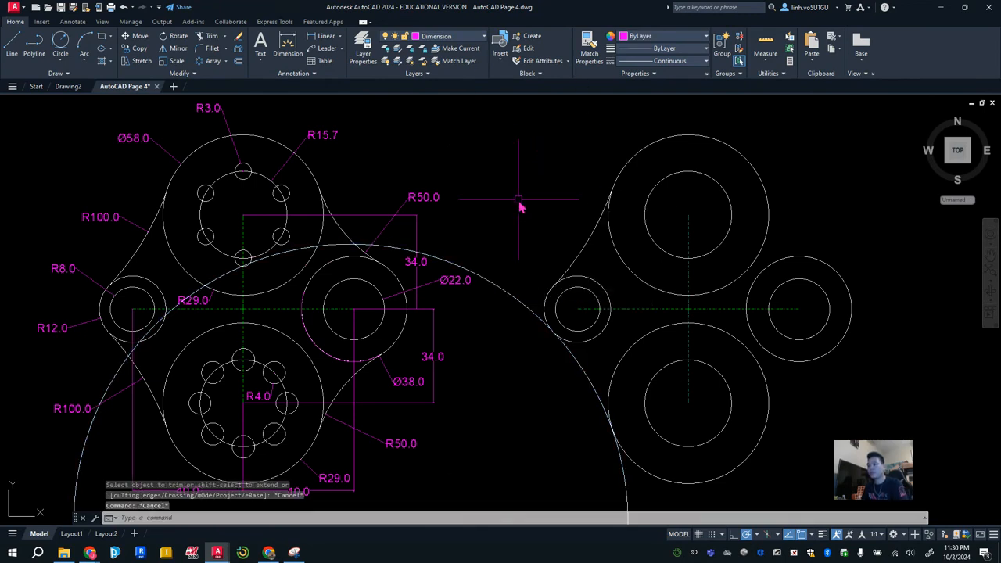
Trim the lower radius 100 circle to its connecting arc and delete the leftover piece crossing the reference drawing.
left_click(211, 39)
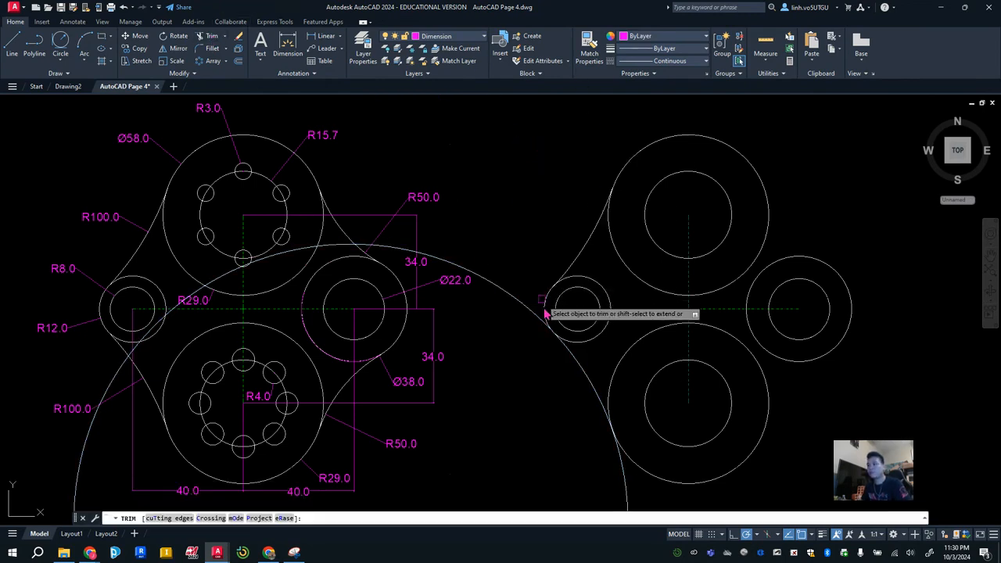
left_click(519, 298)
scroll(572, 402, "down", 3)
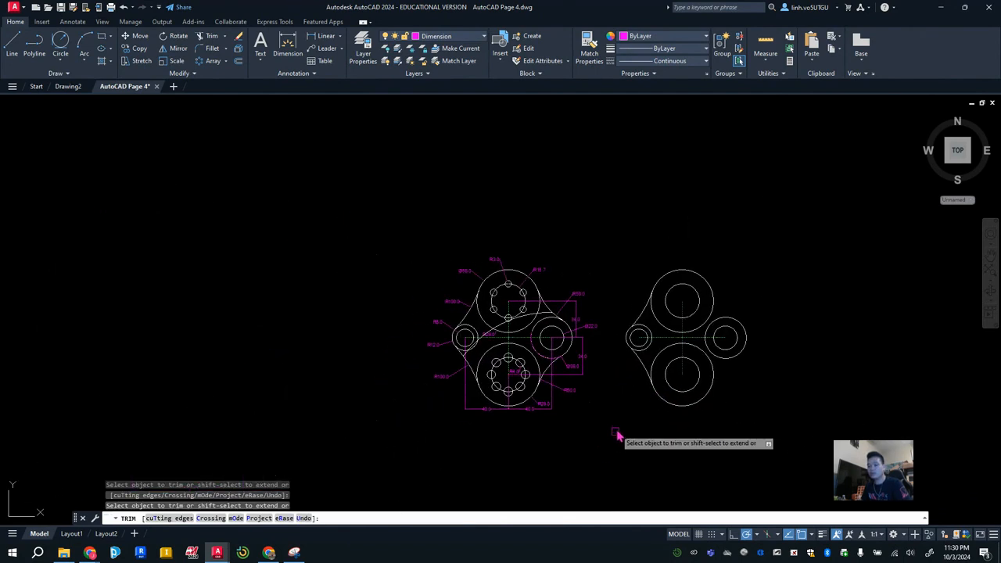
scroll(617, 435, "up", 3)
key("Escape")
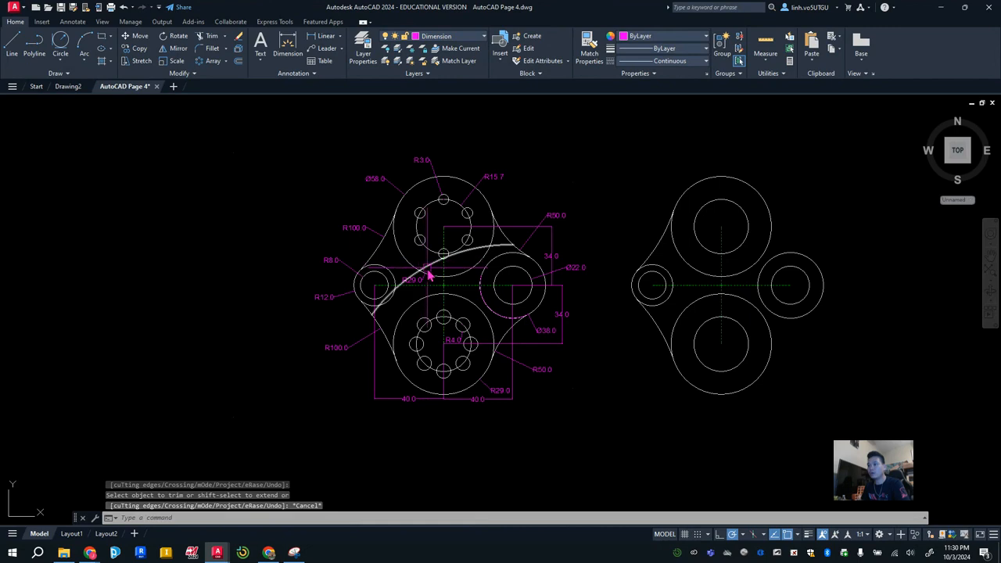
left_click(427, 271)
key("Delete")
middle_click_drag(603, 365, 493, 372)
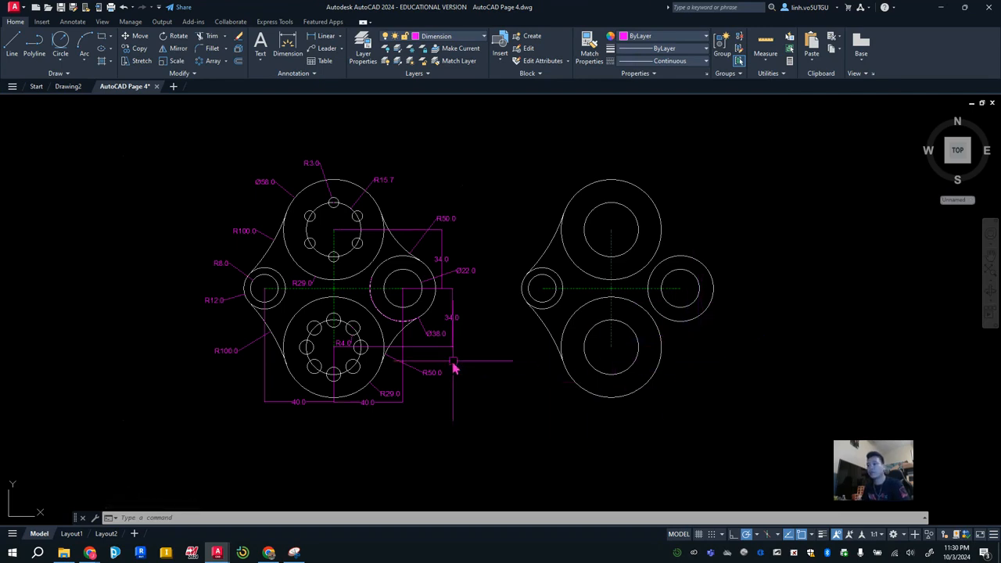
scroll(423, 371, "up", 4)
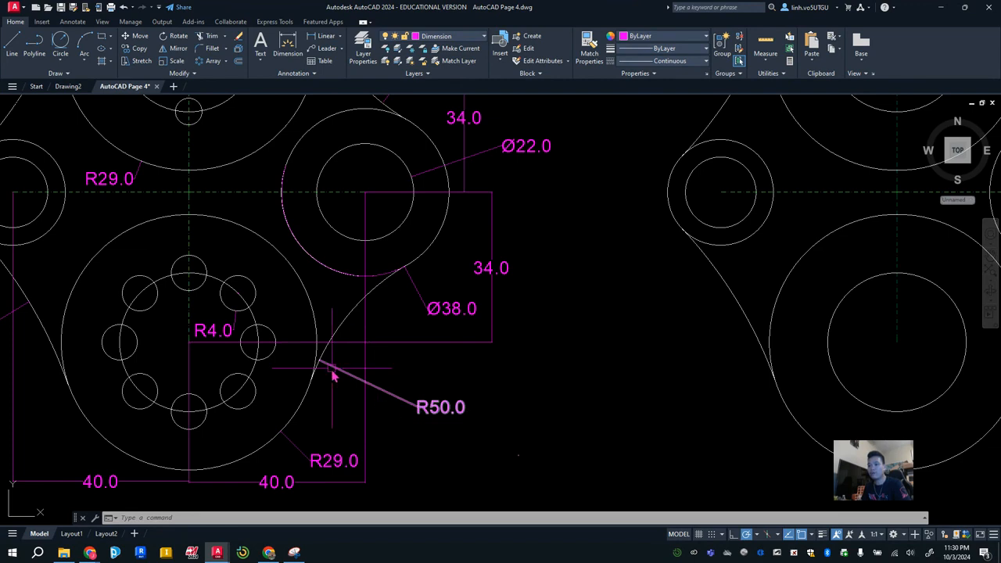
scroll(397, 313, "down", 2)
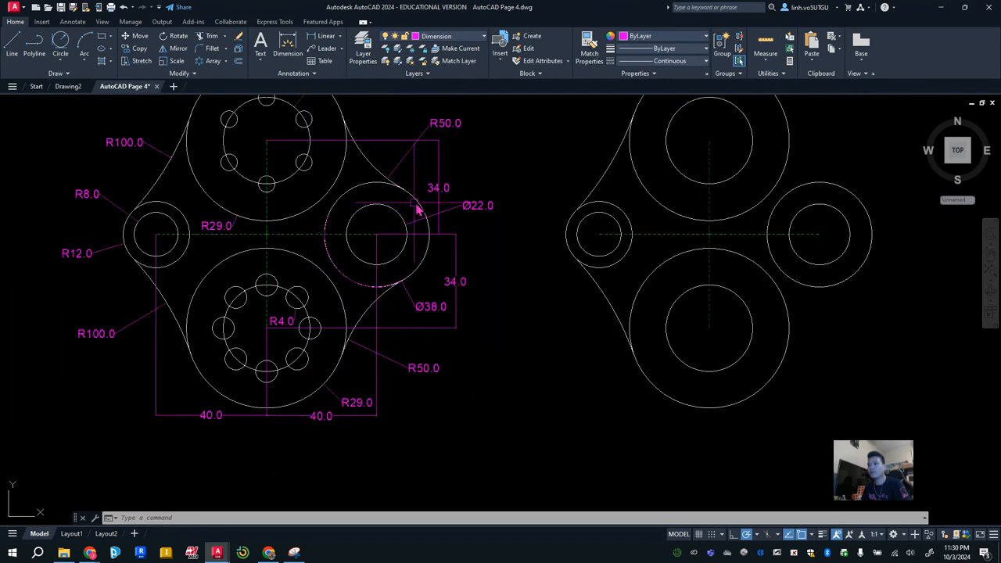
Draw a Tan, Tan, Radius circle of radius 50 tangent to the upper large circle and the right outer circle.
middle_click_drag(837, 319, 723, 361)
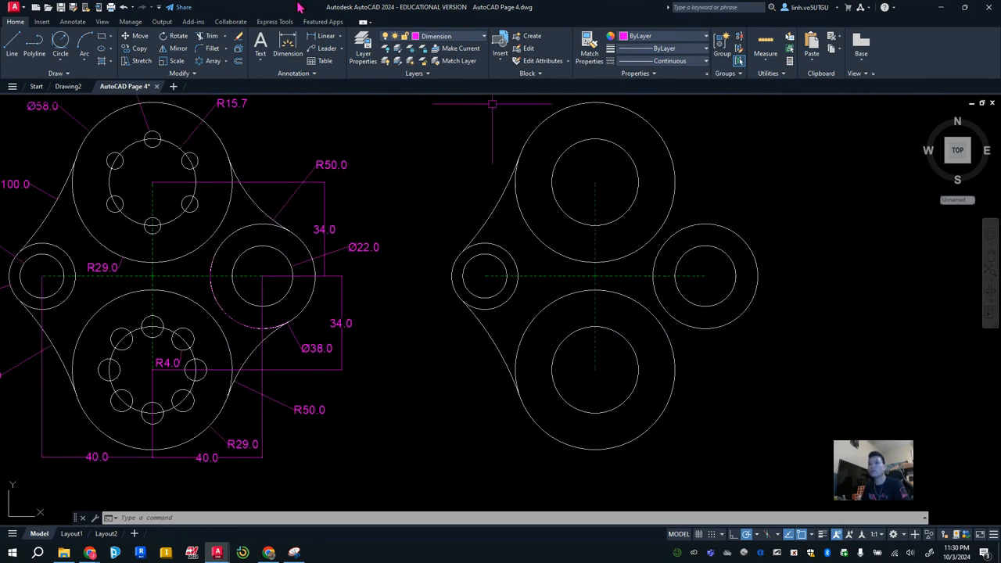
left_click(62, 39)
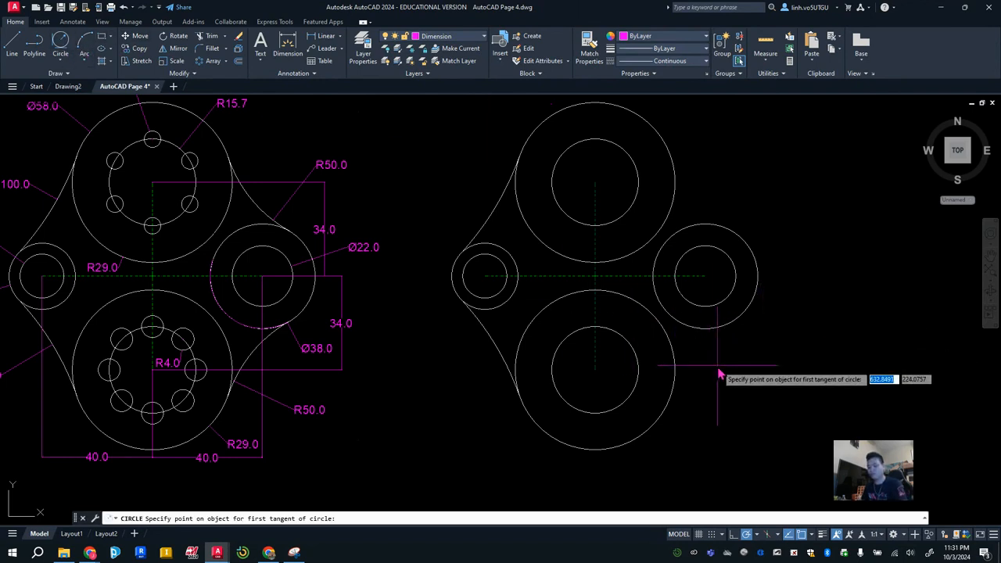
left_click(666, 152)
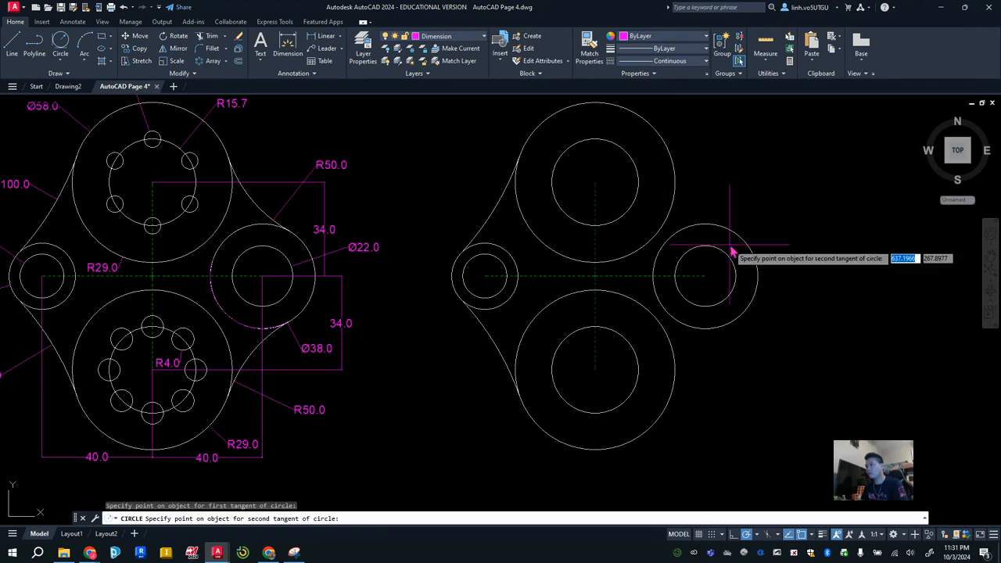
left_click(733, 228)
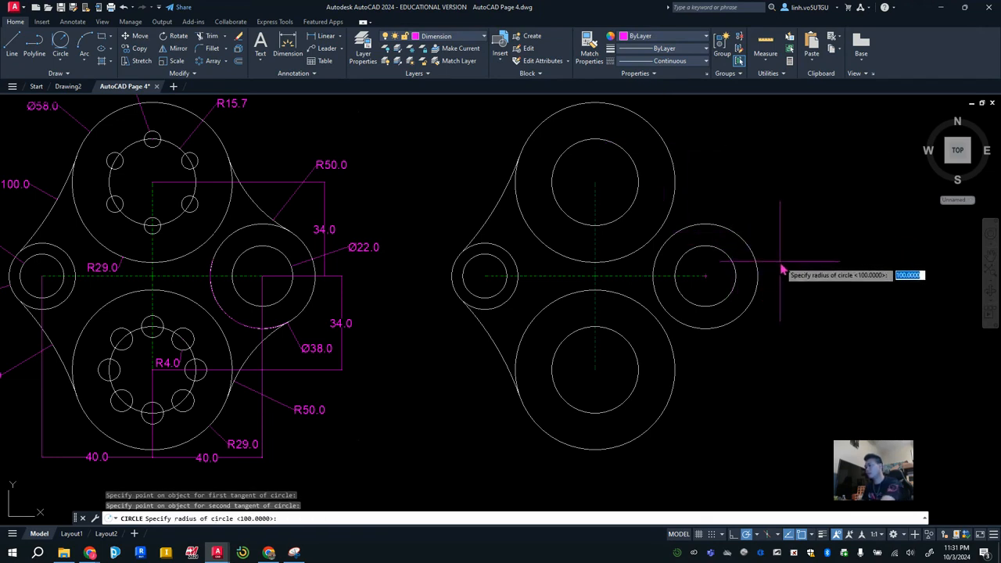
key("Return")
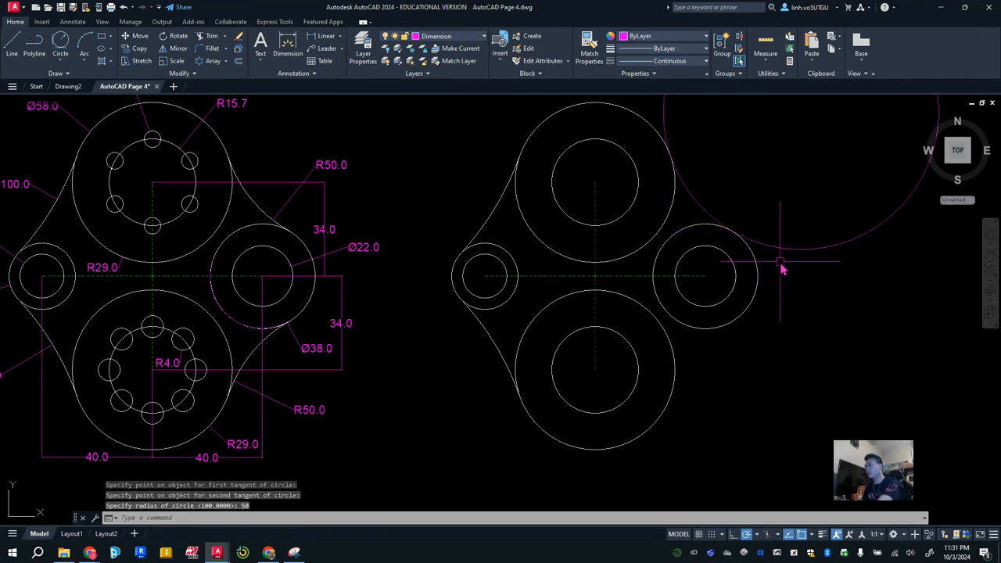
key("Return")
left_click(747, 317)
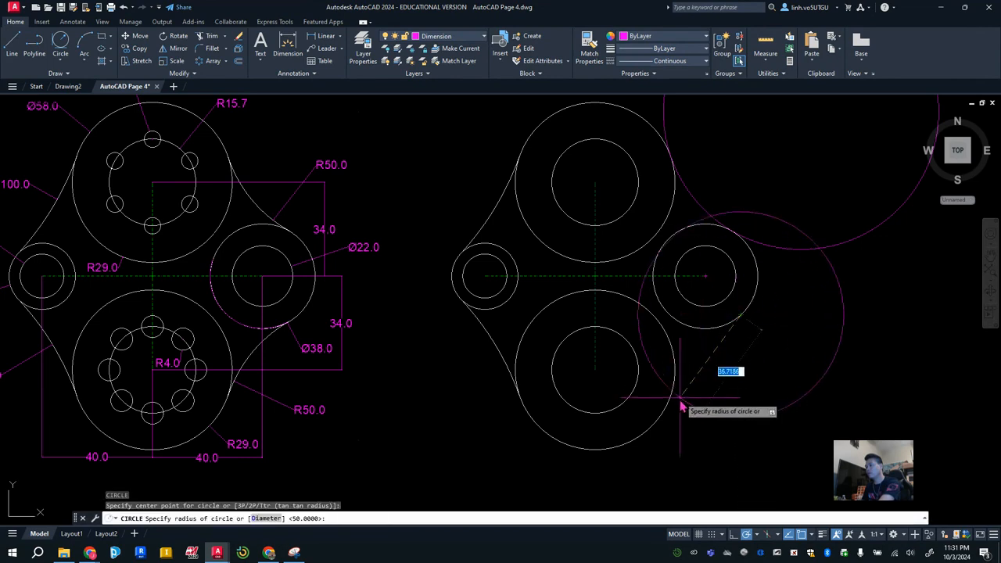
key("Escape")
key("Escape")
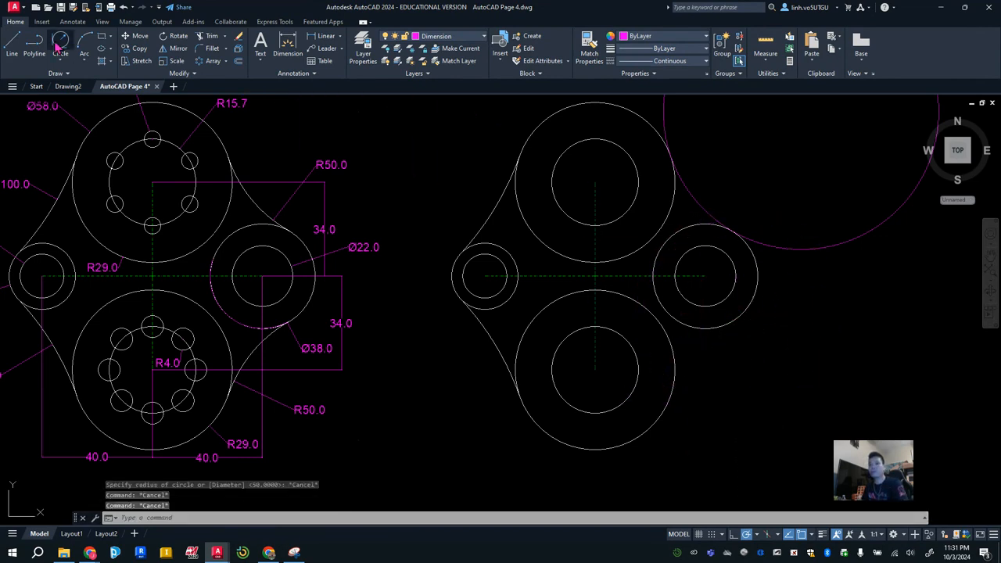
Draw a Tan, Tan, Radius circle of radius 50 tangent to the lower large circle and the right outer circle.
left_click(56, 48)
left_click(666, 410)
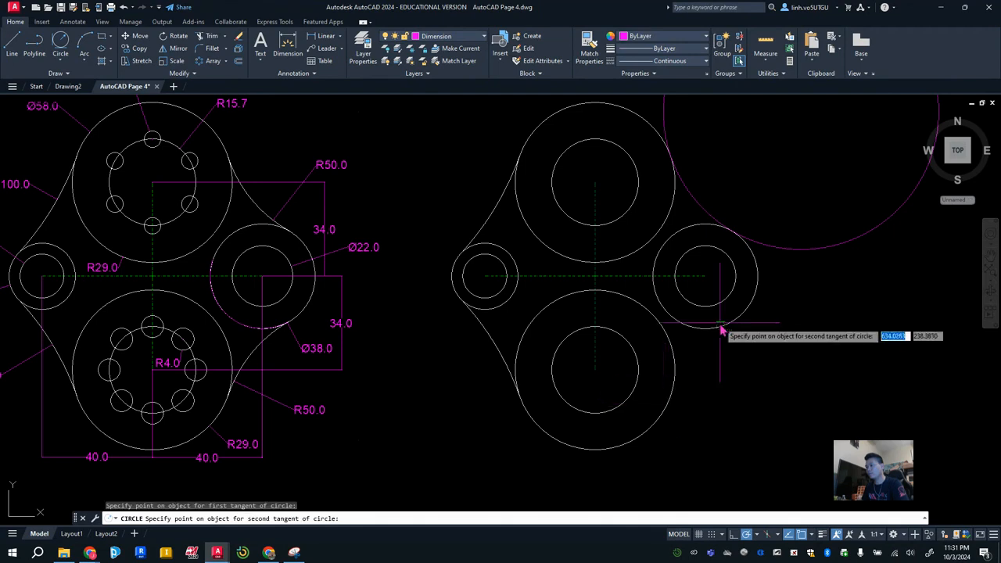
left_click(753, 332)
type("50")
key("Return")
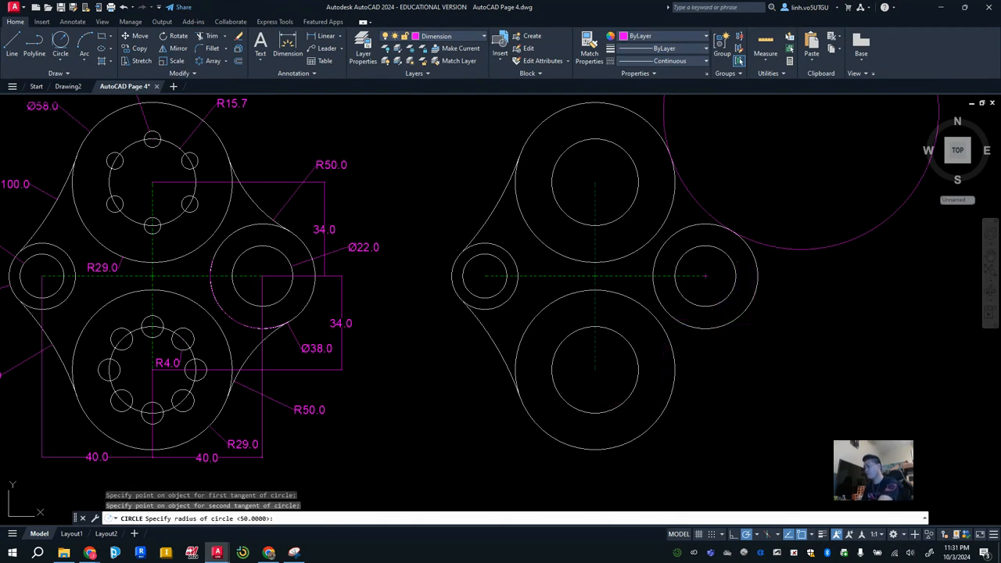
key("Escape")
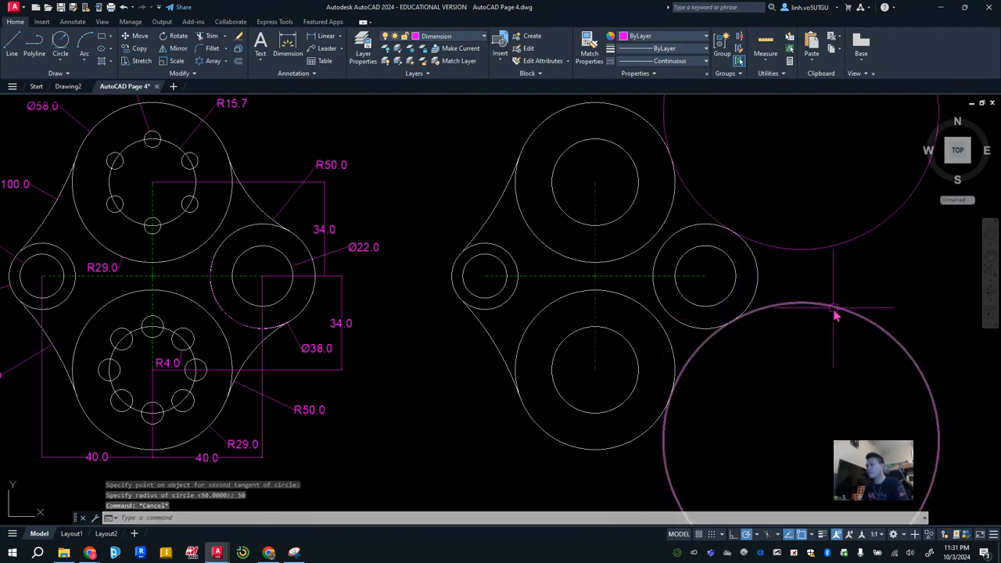
Move both radius 50 circles to layer 0.
left_click(834, 309)
left_click(833, 252)
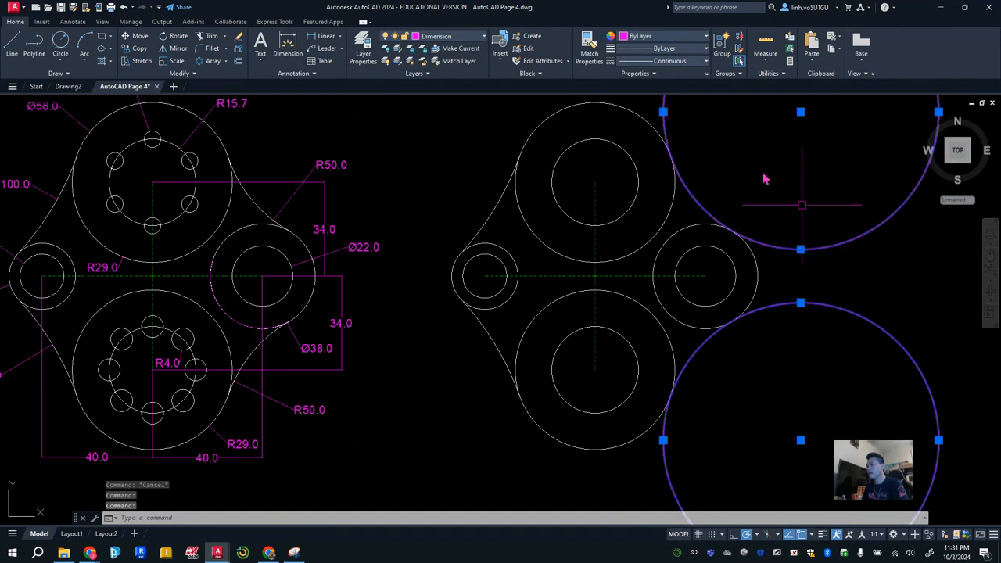
left_click(477, 35)
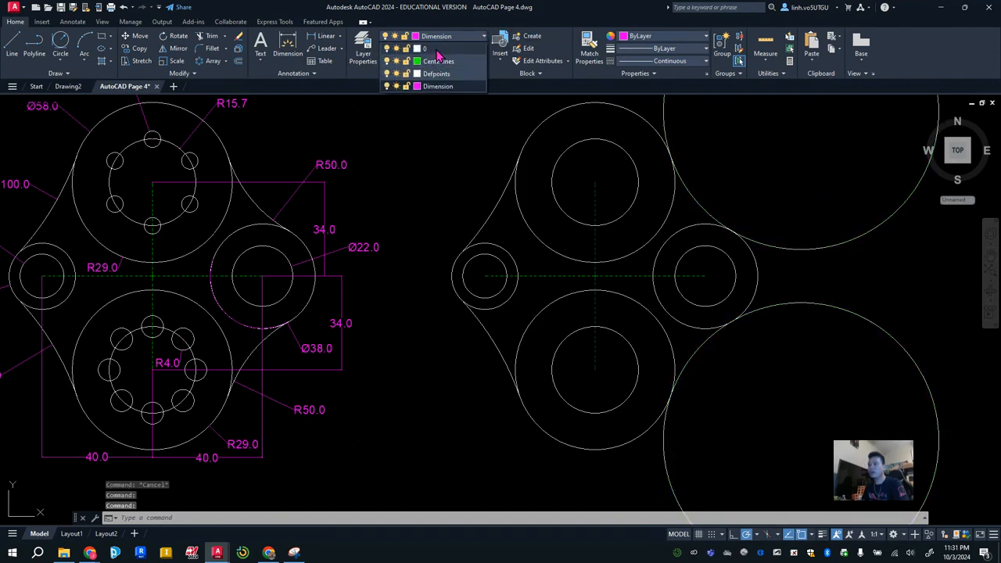
left_click(437, 50)
key("Escape")
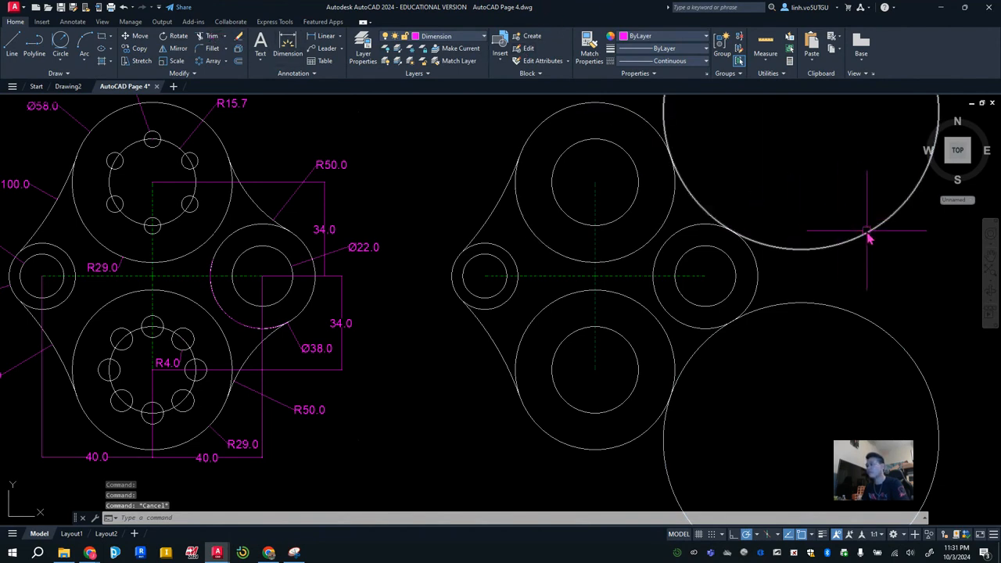
key("Escape")
key("Escape")
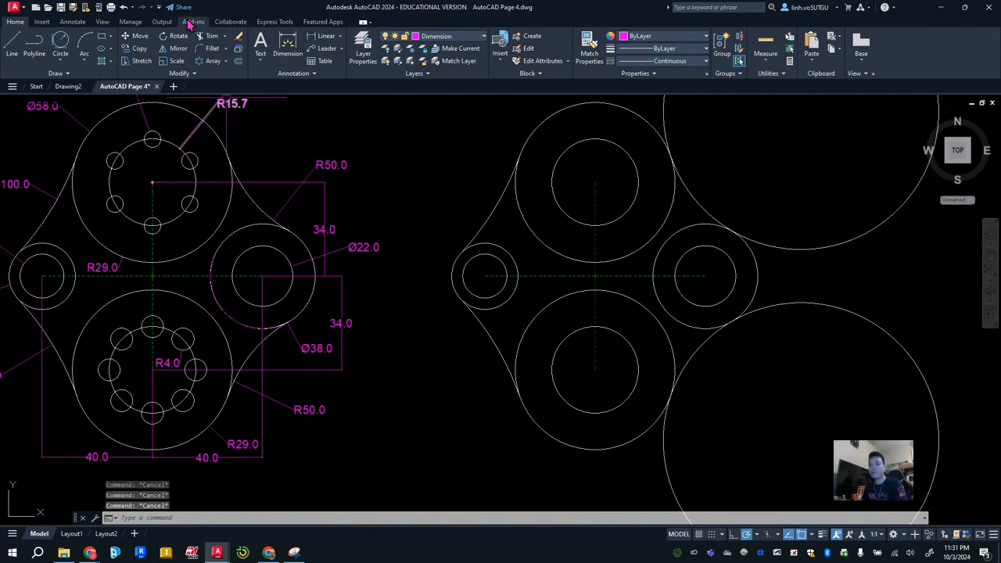
Trim the upper and lower radius 50 circles to their connecting arcs beside the right outer circle.
left_click(207, 36)
left_click(894, 224)
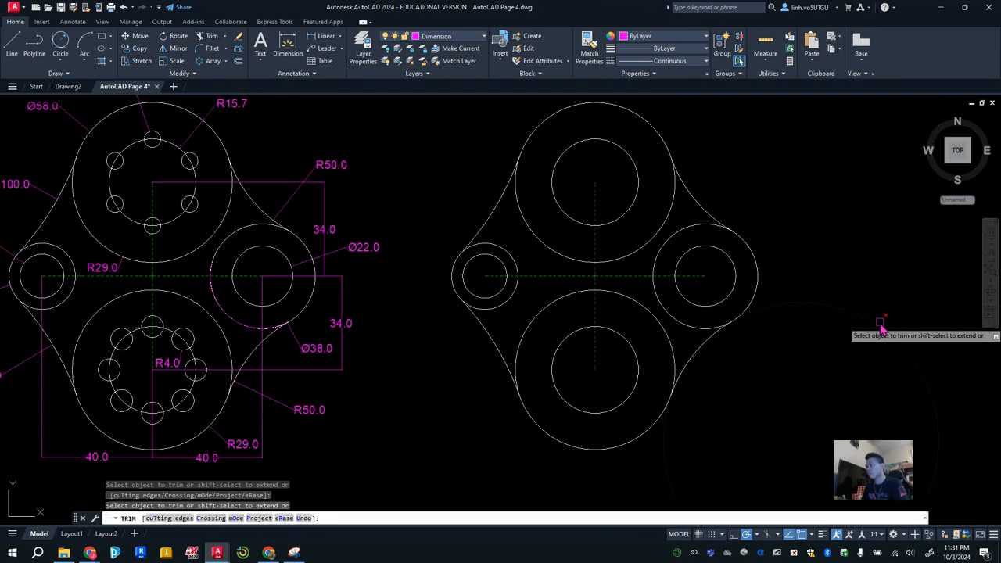
scroll(880, 329, "down", 3)
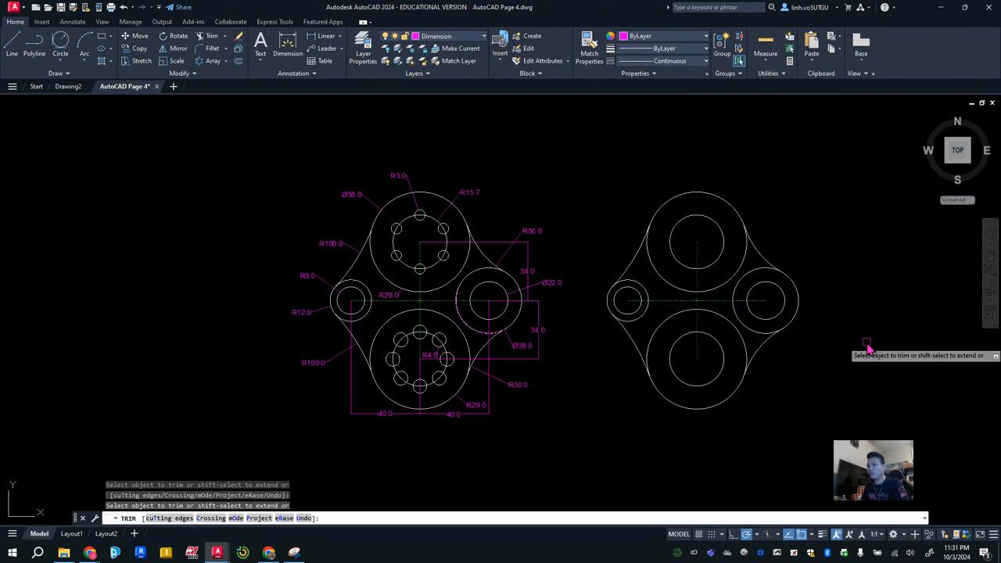
middle_click_drag(843, 330, 762, 324)
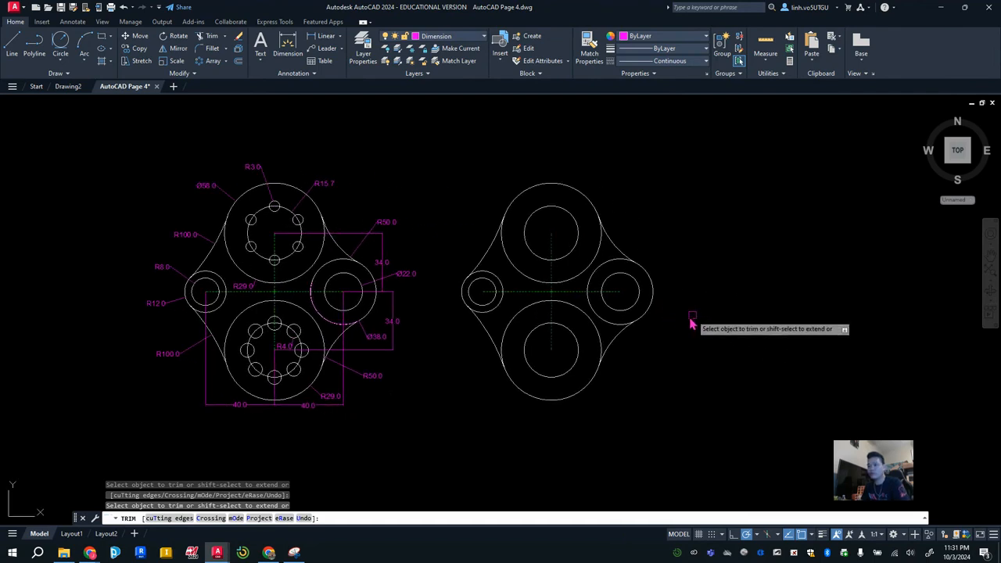
mouse_move(430, 358)
middle_mouse_down()
mouse_move(478, 365)
mouse_move(552, 334)
middle_mouse_up()
scroll(541, 313, "up", 2)
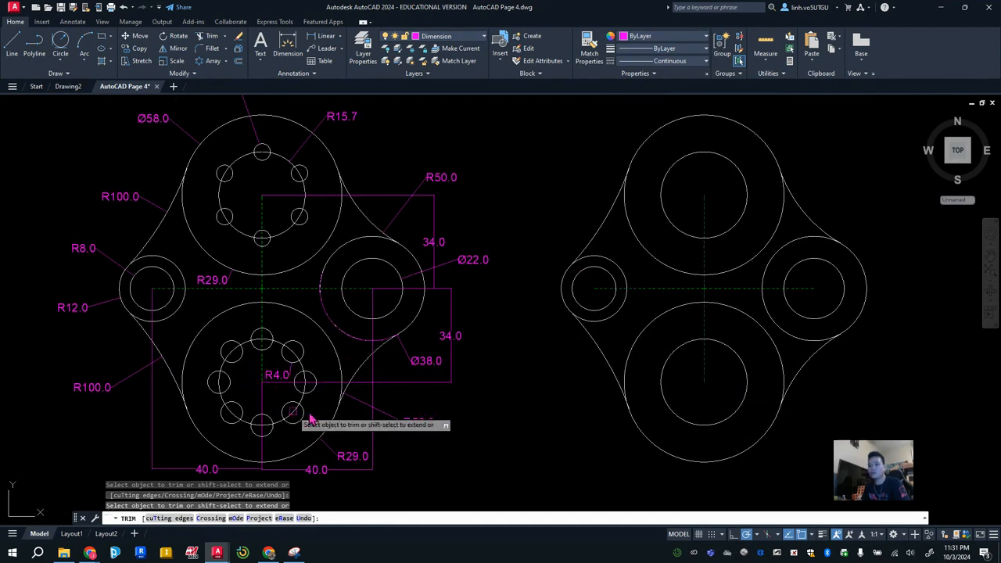
Make layer 0 the current layer.
left_click(60, 61)
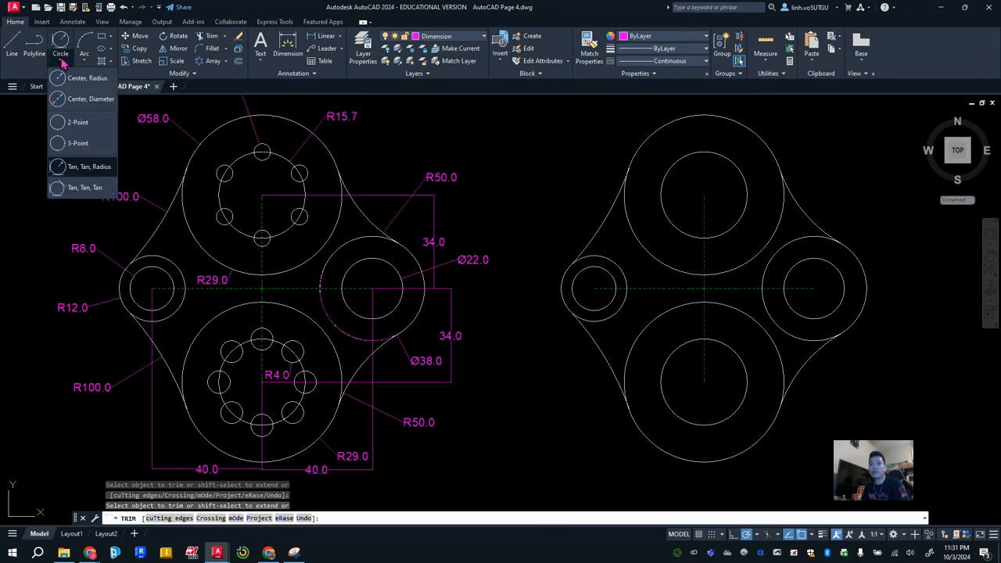
left_click(445, 36)
left_click(438, 48)
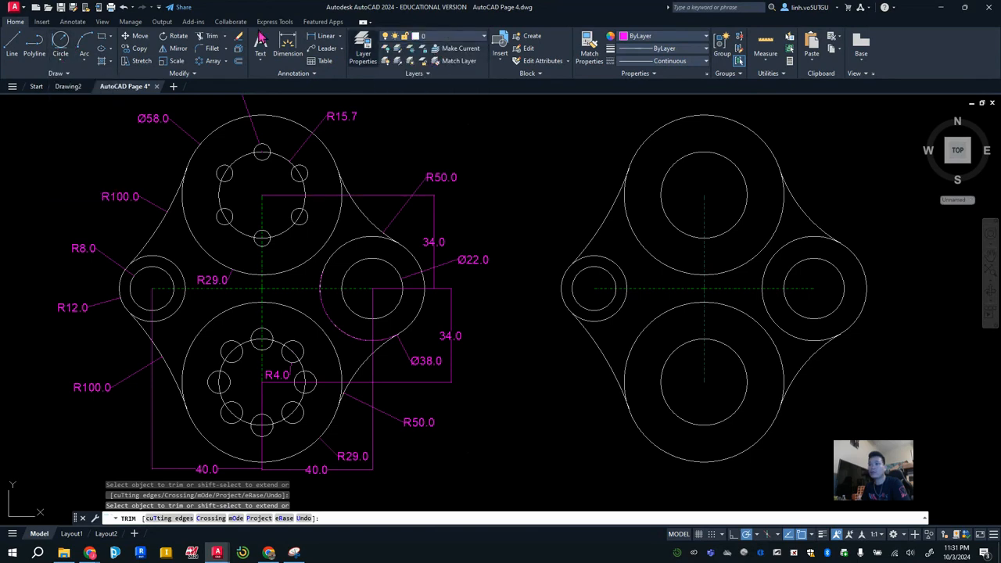
Draw a Center, Radius circle of radius 4 at the top quadrant of the lower large circle's inner circle.
left_click(66, 56)
left_click(67, 80)
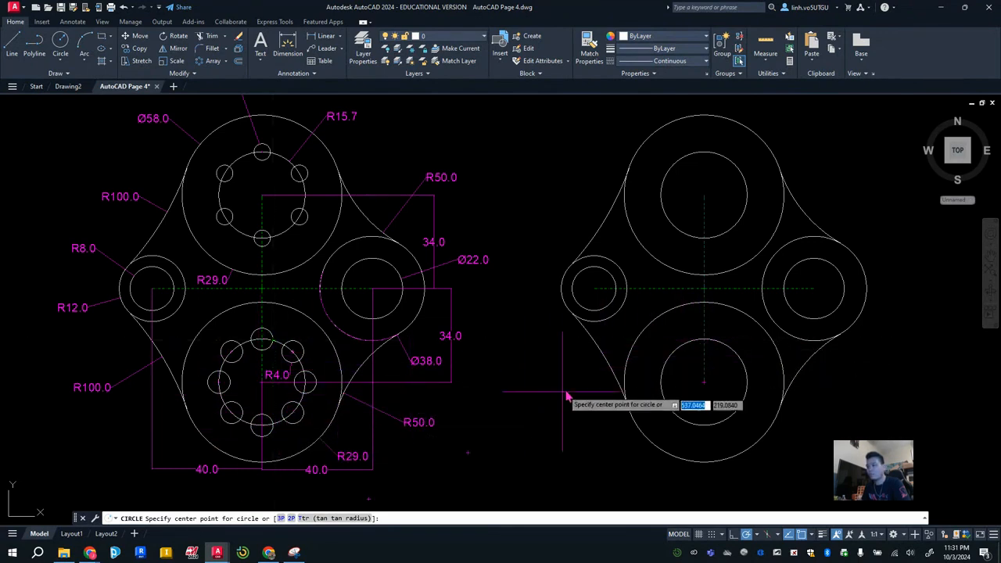
scroll(721, 339, "up", 4)
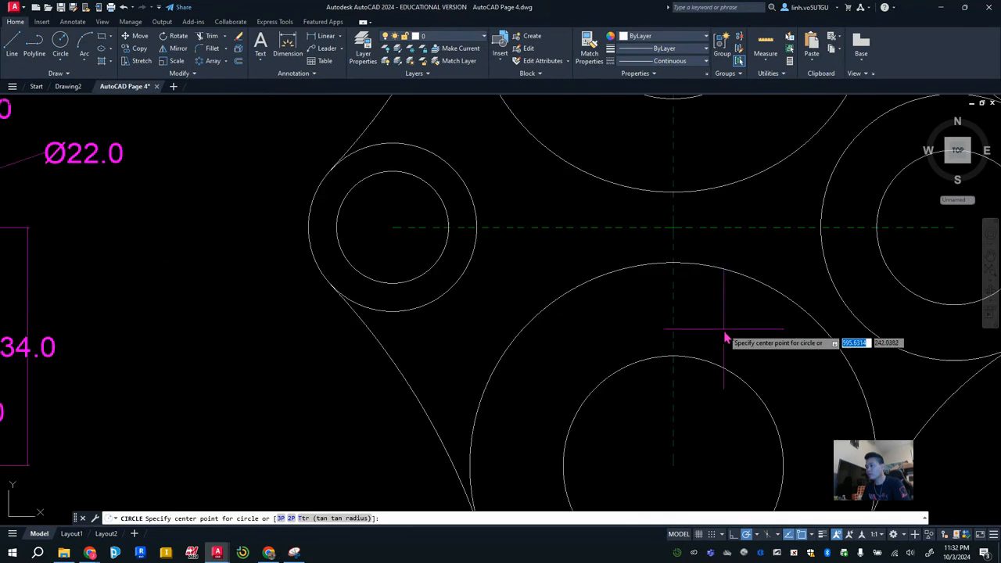
left_click(675, 359)
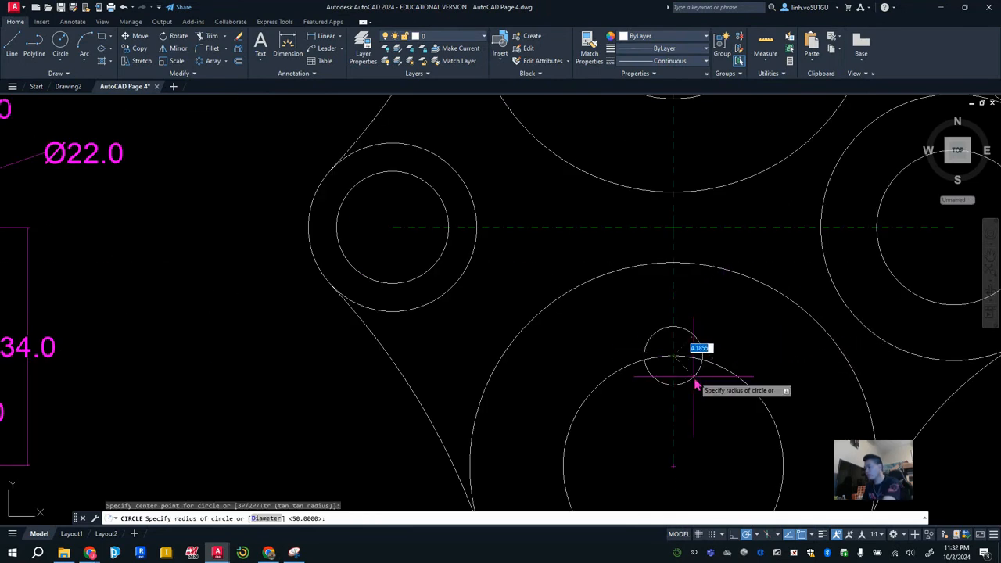
type("4")
key("Return")
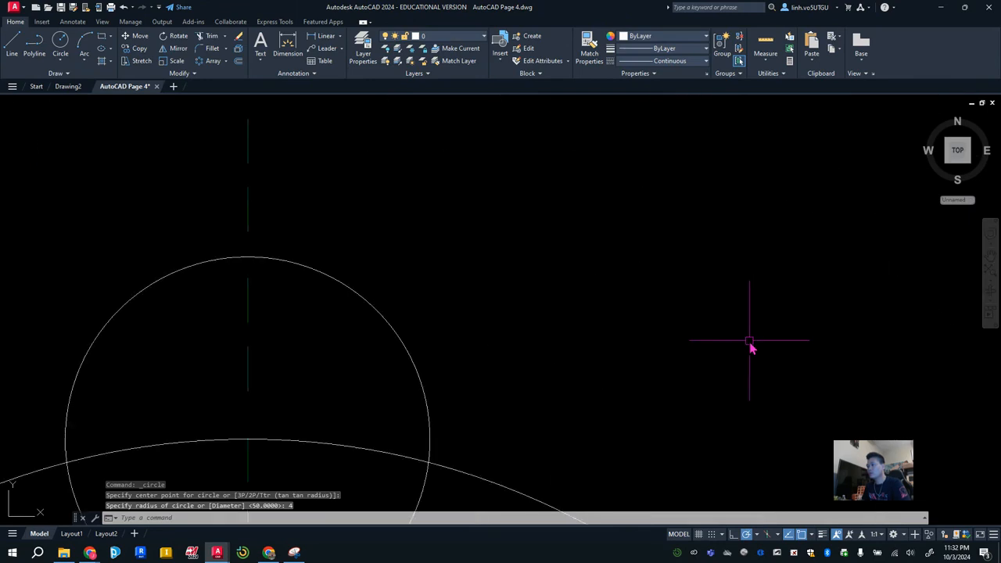
Draw a circle of radius 3 centred on the bottom quadrant of the upper large circle's inner circle.
scroll(747, 344, "down", 4)
scroll(724, 270, "up", 4)
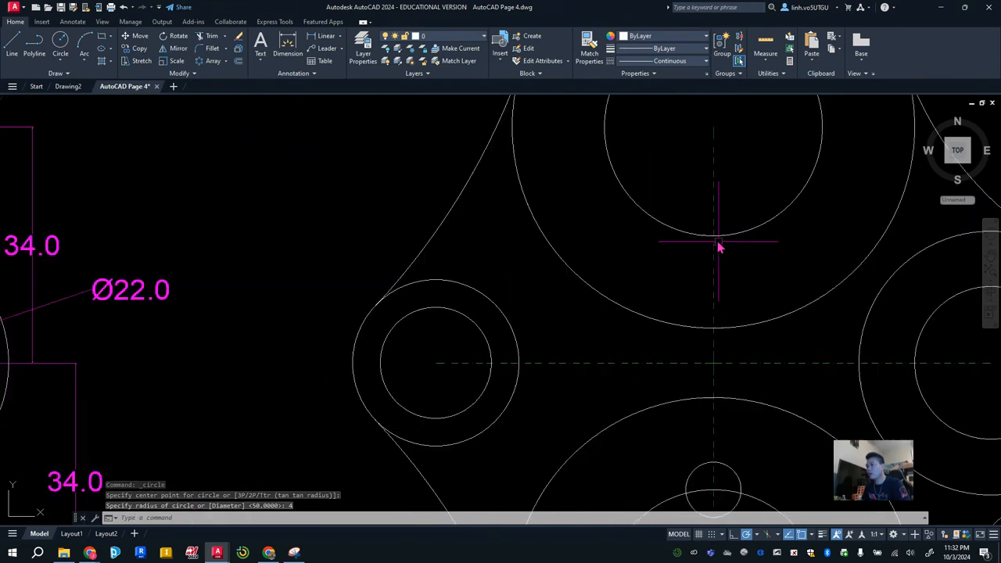
key("Return")
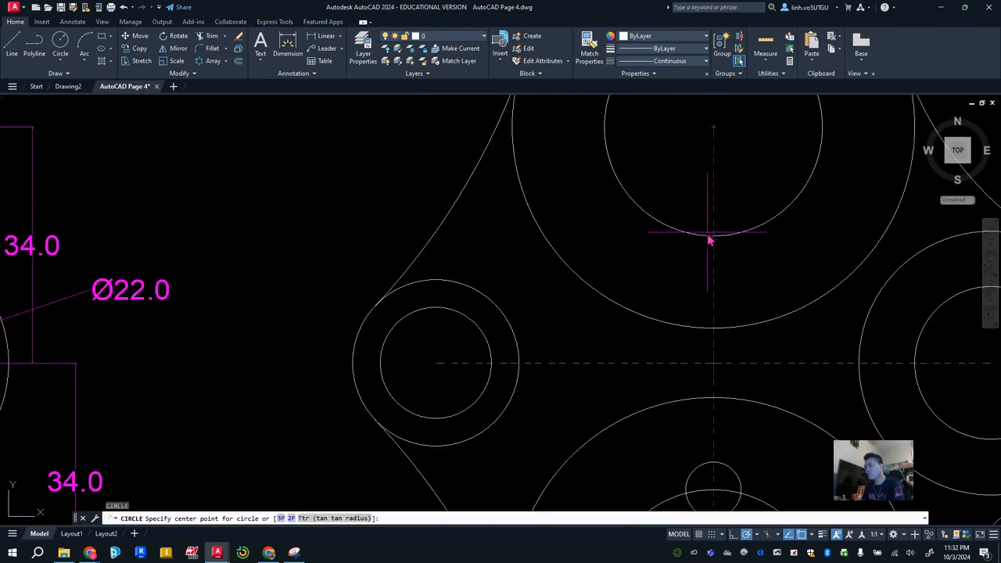
left_click(713, 238)
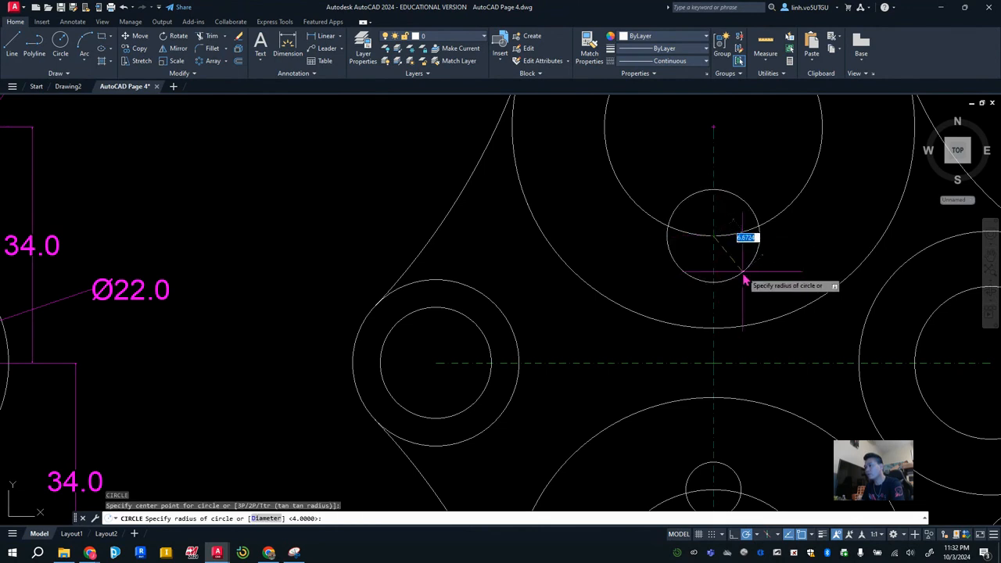
type("3")
key("Return")
Create a polar array of the radius 4 circle with 8 items around the lower large circle's centre.
scroll(757, 307, "down", 4)
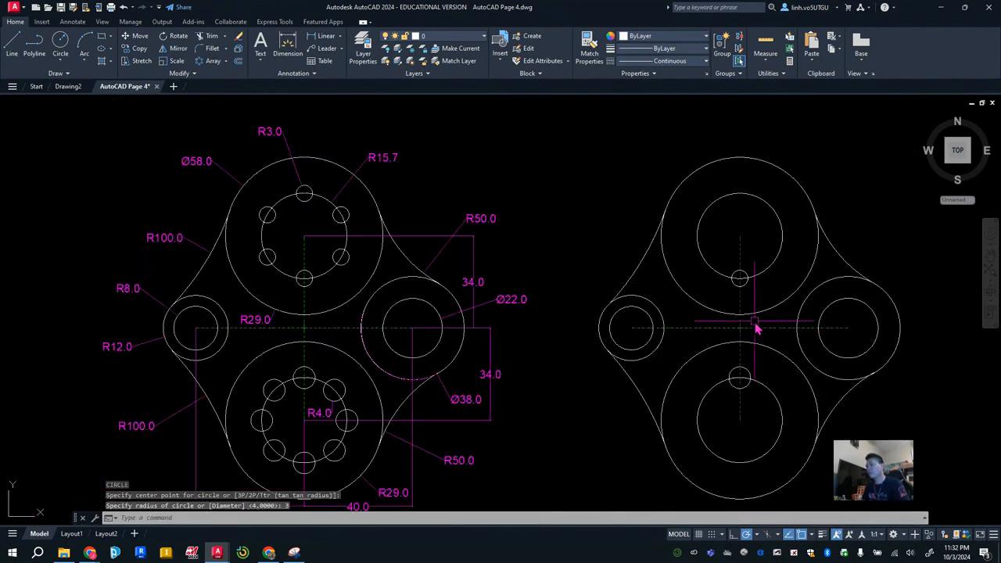
middle_click_drag(767, 364, 745, 370)
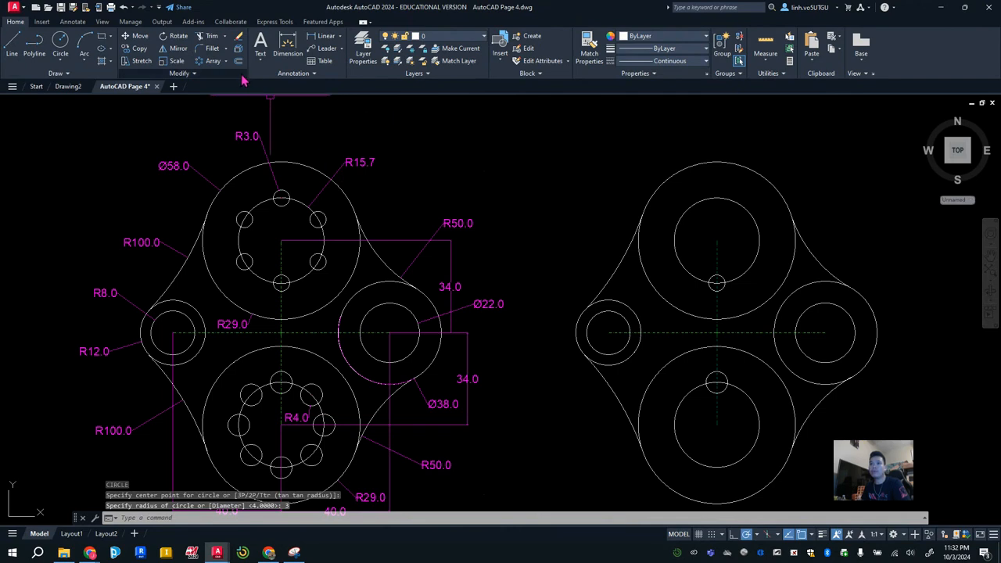
left_click(212, 60)
left_click(709, 384)
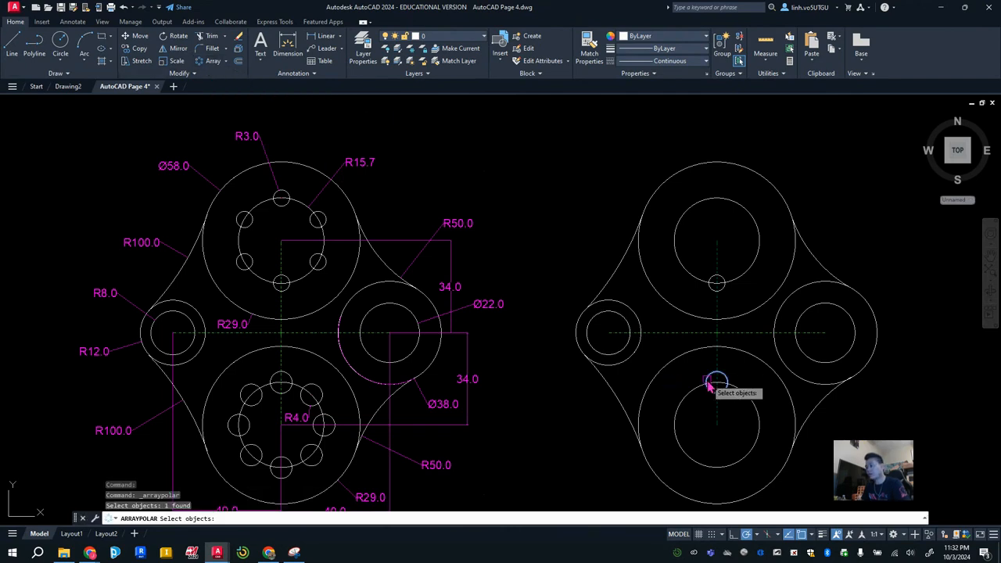
key("Return")
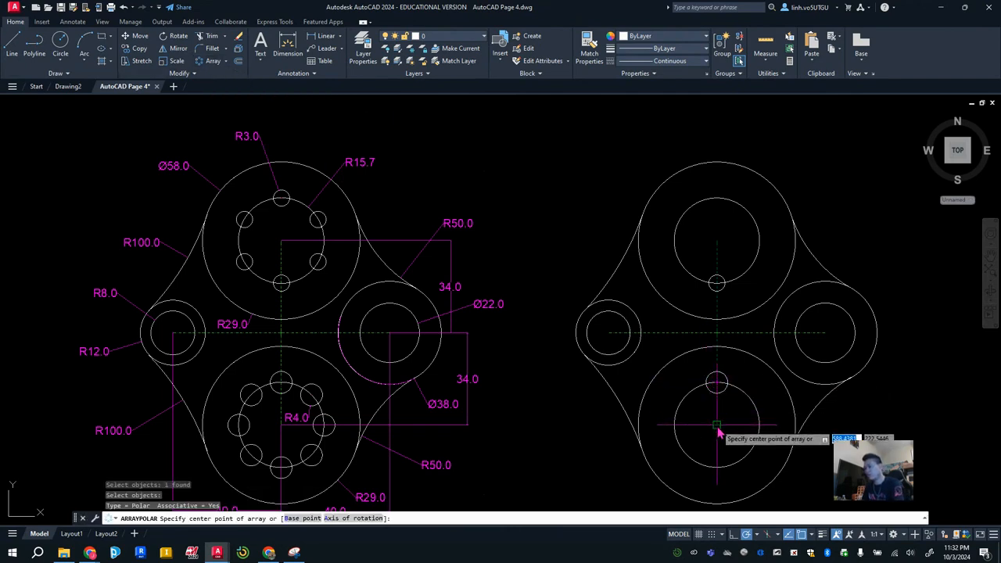
left_click(717, 425)
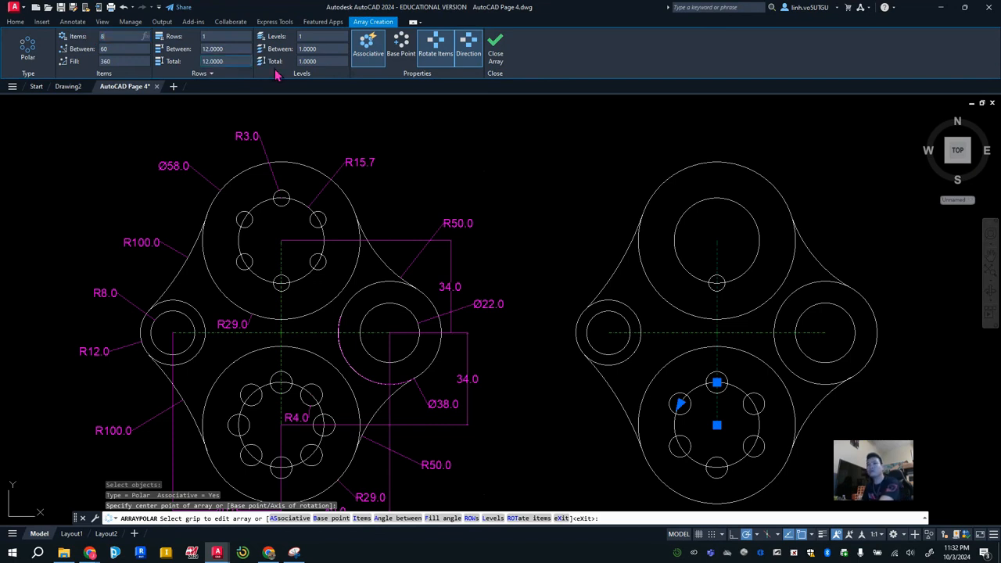
left_click(495, 55)
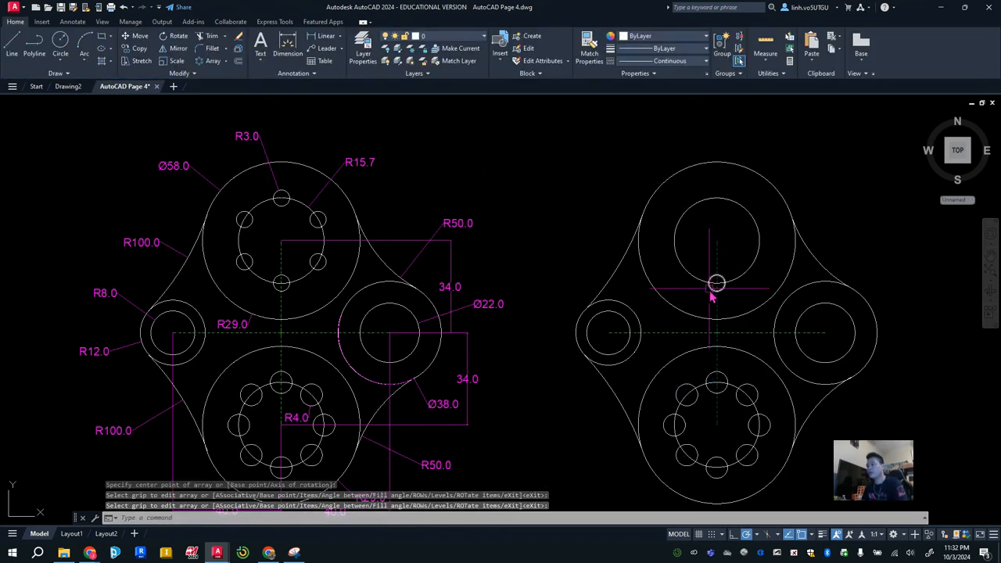
Create a polar array of the radius 3 circle with 6 items around the upper large circle's centre.
left_click(200, 62)
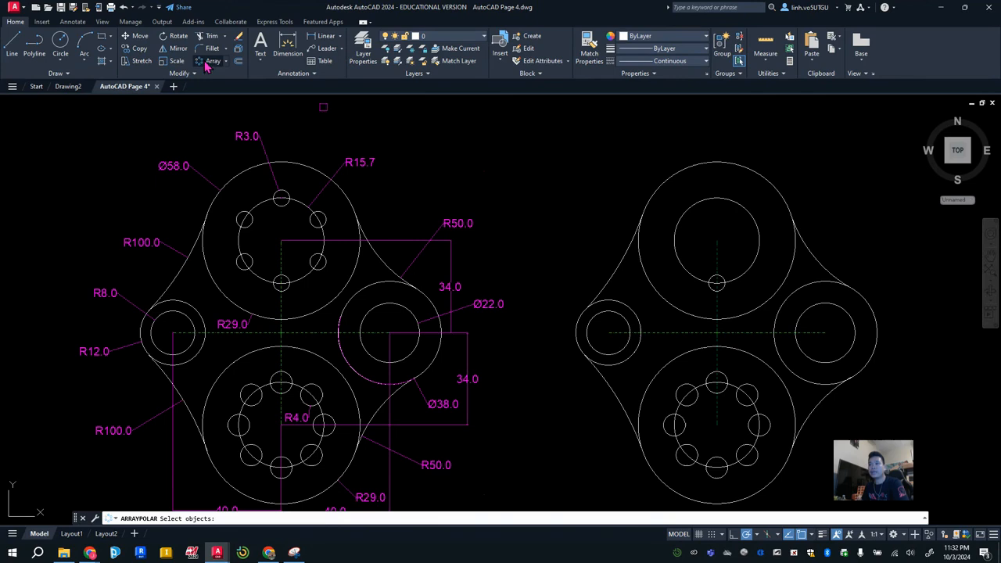
left_click(719, 288)
key("Return")
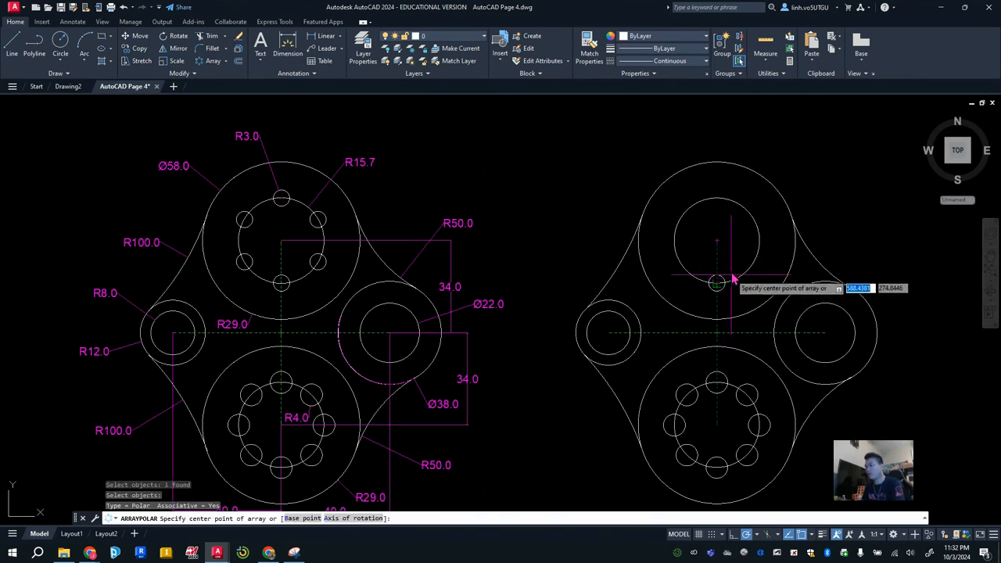
left_click(717, 241)
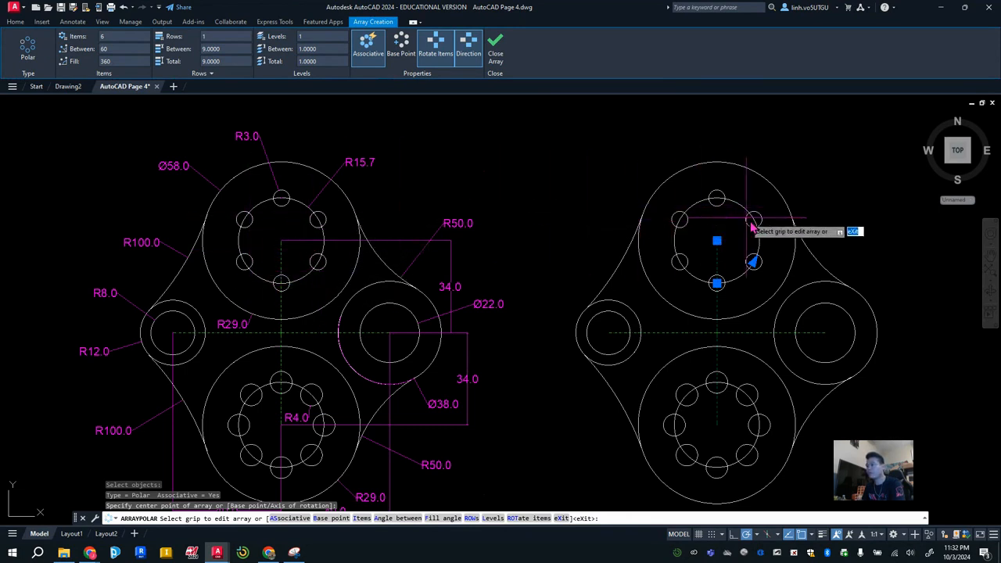
left_click(495, 55)
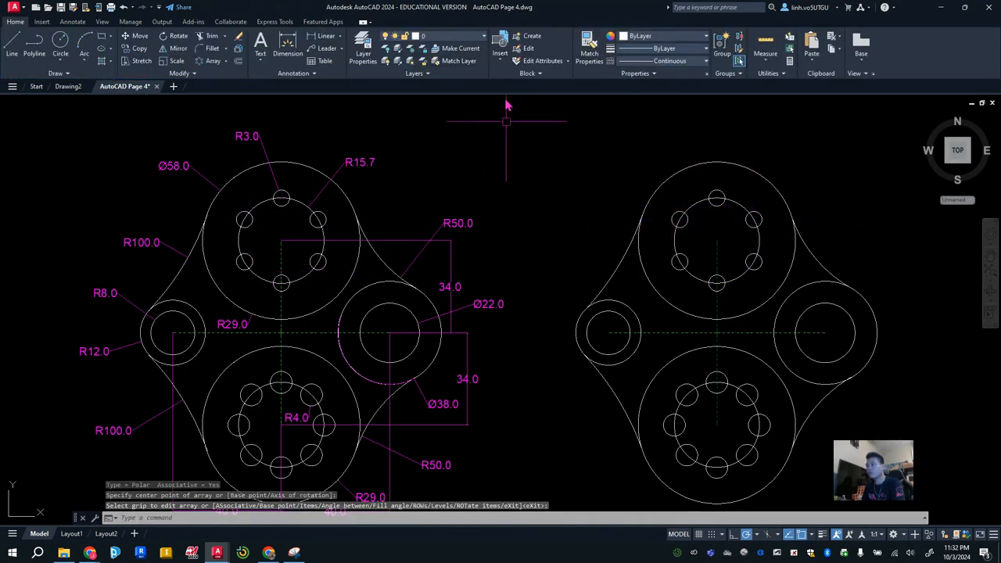
Turn off the Dimension and Centerlines layers to compare the bare outlines of both plates.
mouse_move(511, 258)
middle_mouse_down()
mouse_move(510, 201)
mouse_move(501, 234)
middle_mouse_up()
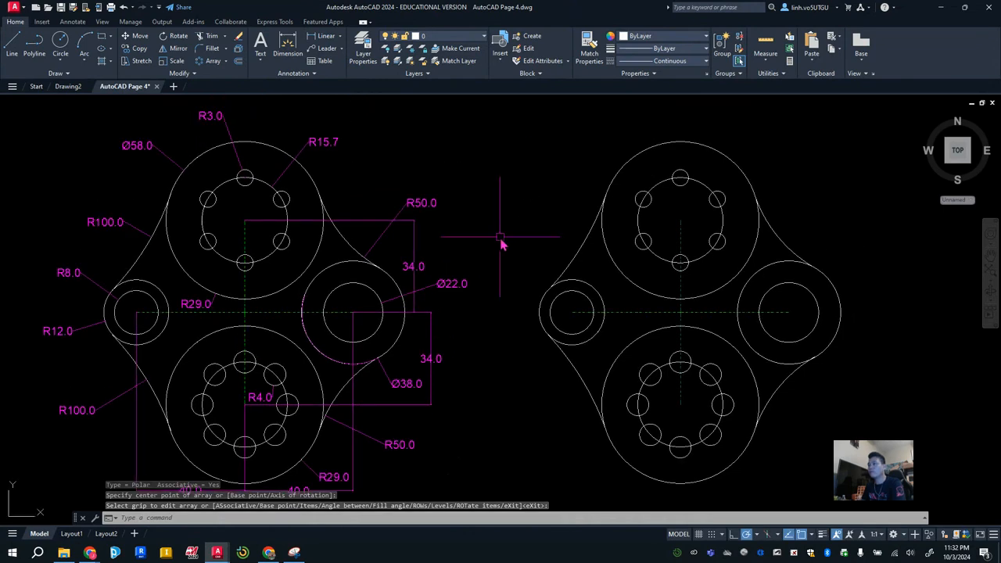
left_click(288, 47)
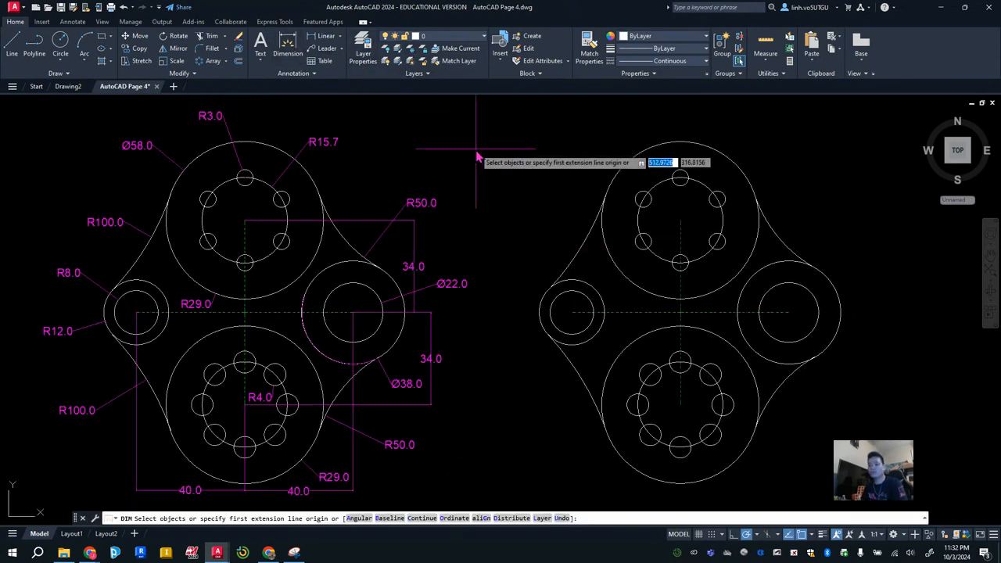
left_click(453, 38)
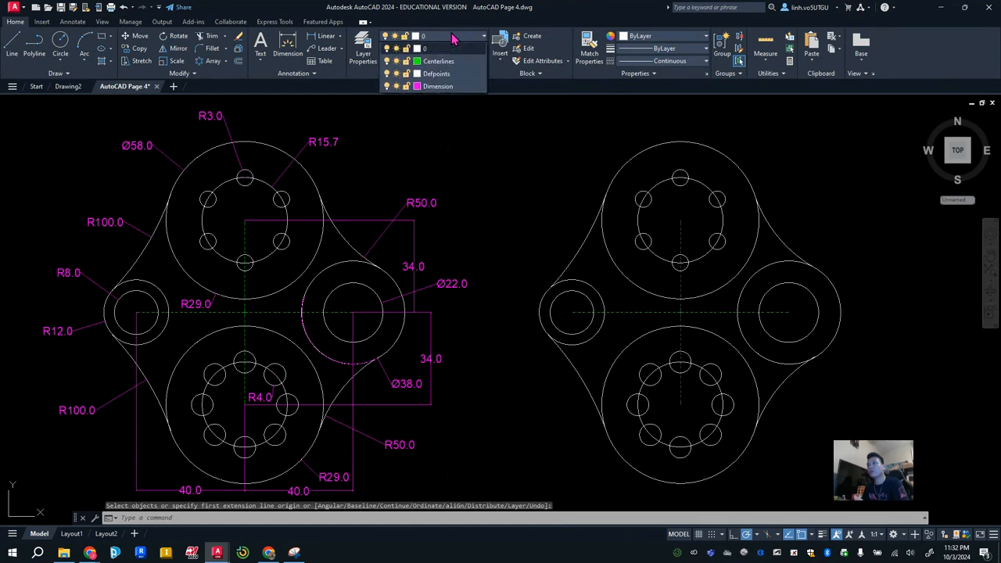
left_click(387, 88)
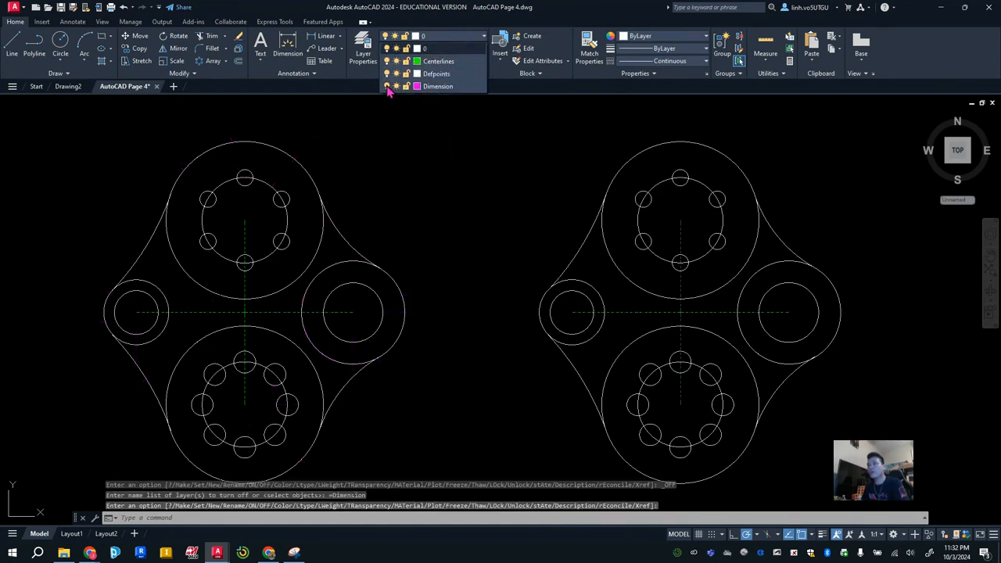
left_click(387, 87)
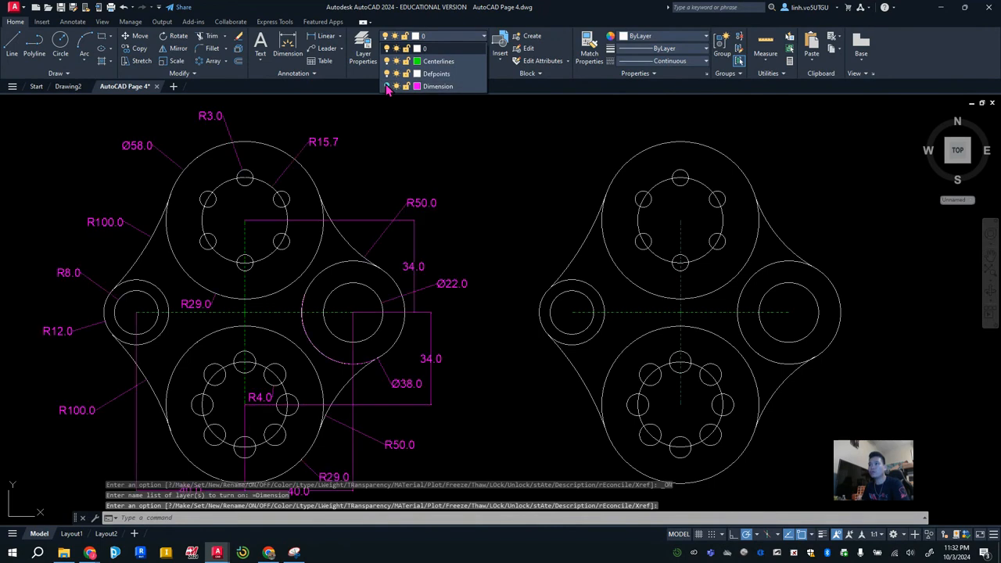
left_click(388, 61)
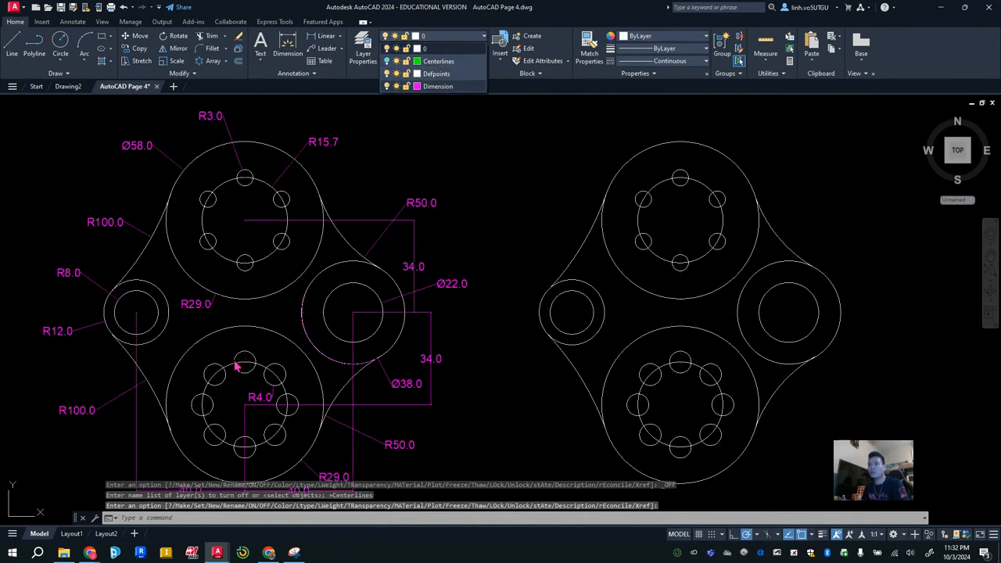
left_click(387, 87)
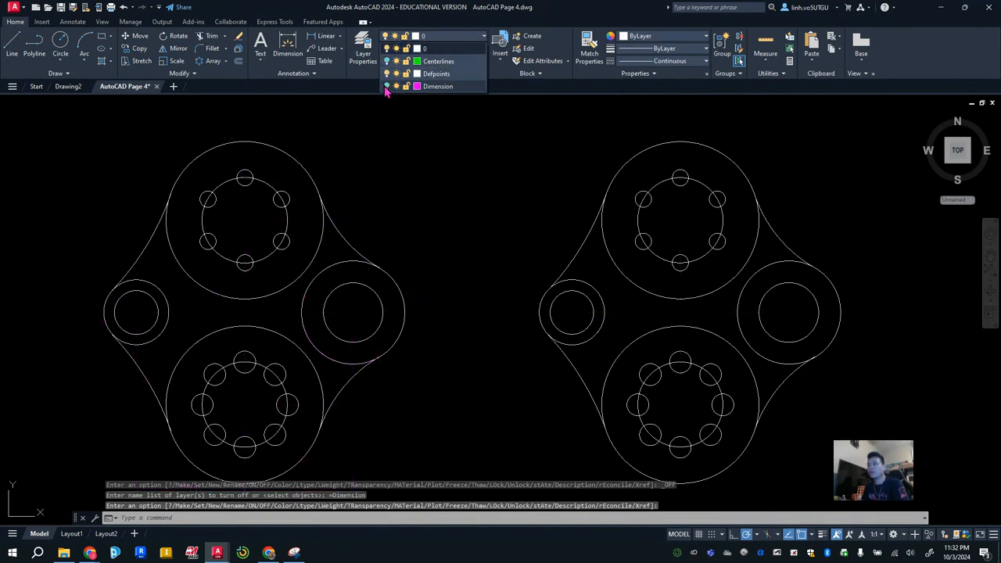
left_click(463, 338)
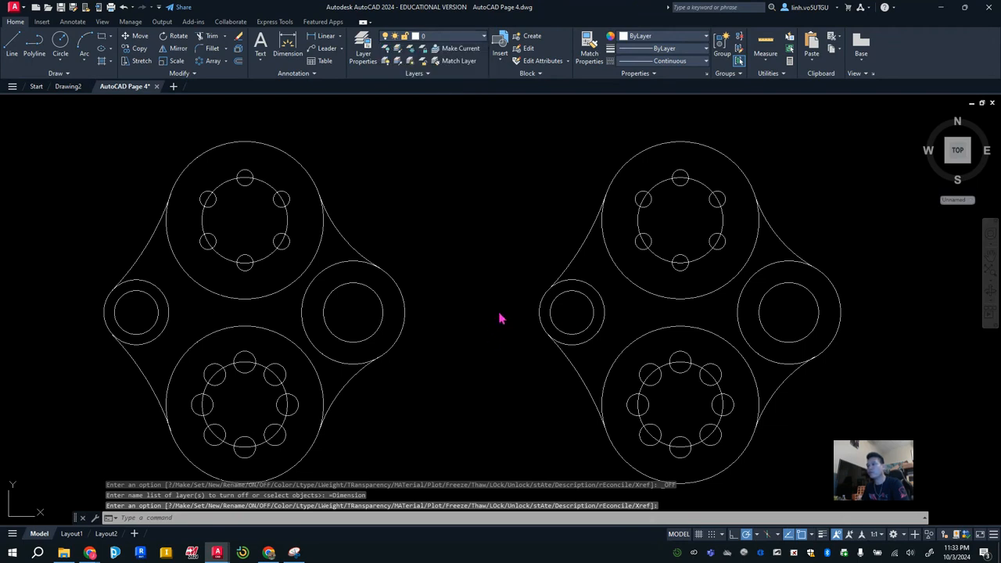
Turn the Dimension and Centerlines layers back on.
left_click(426, 36)
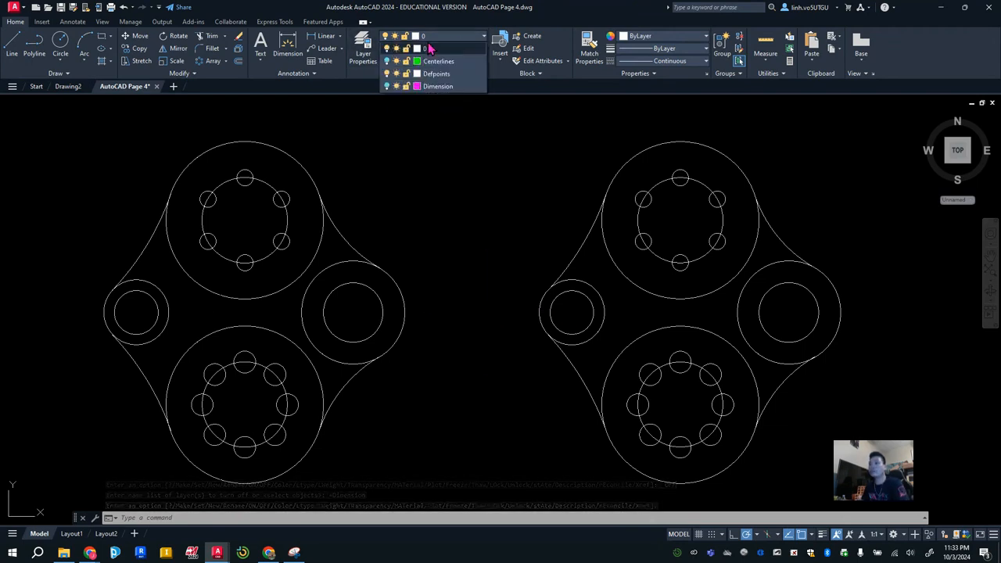
left_click(386, 87)
left_click(387, 61)
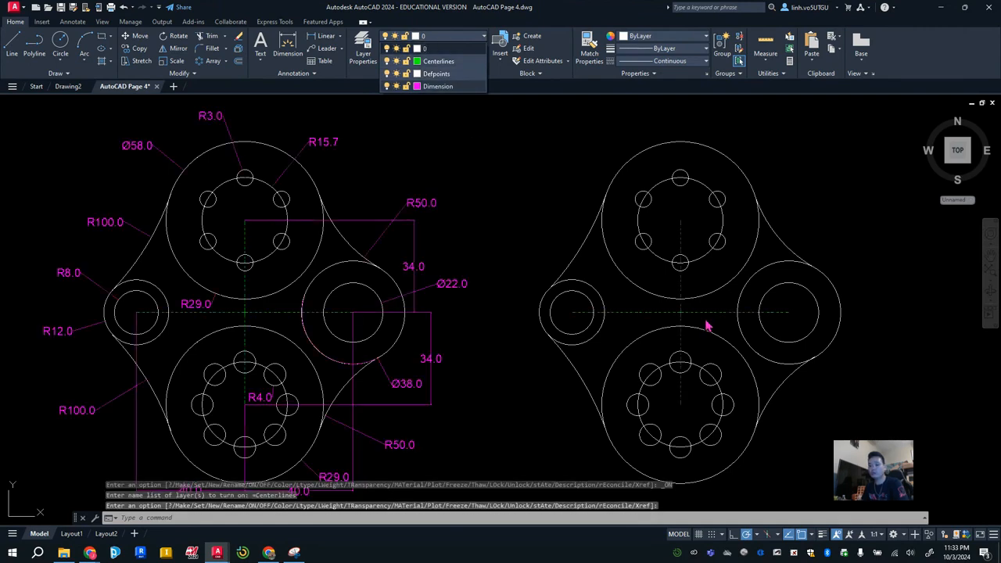
Make Dimension the current layer for dimensioning the redrawn plate.
left_click(287, 46)
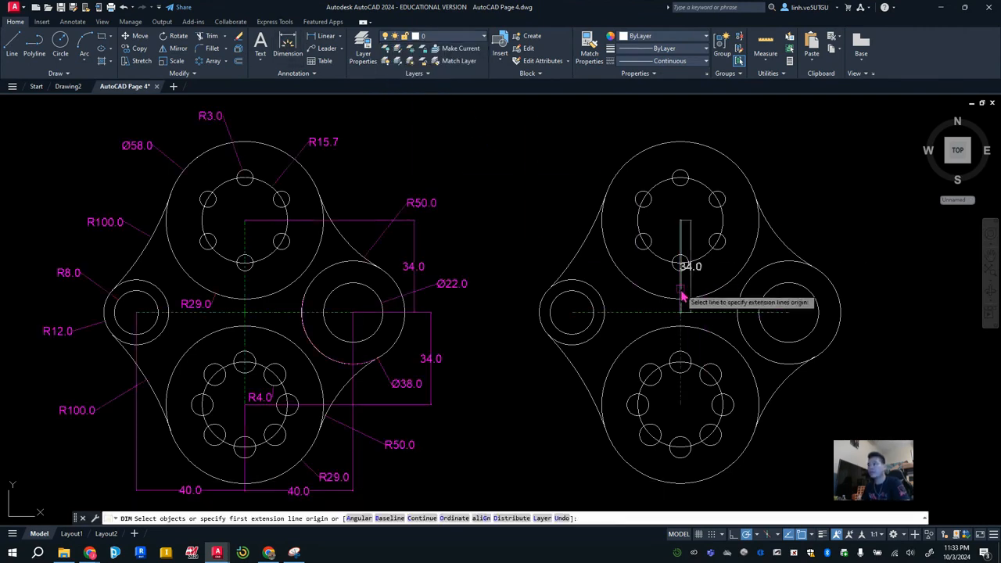
left_click(618, 269)
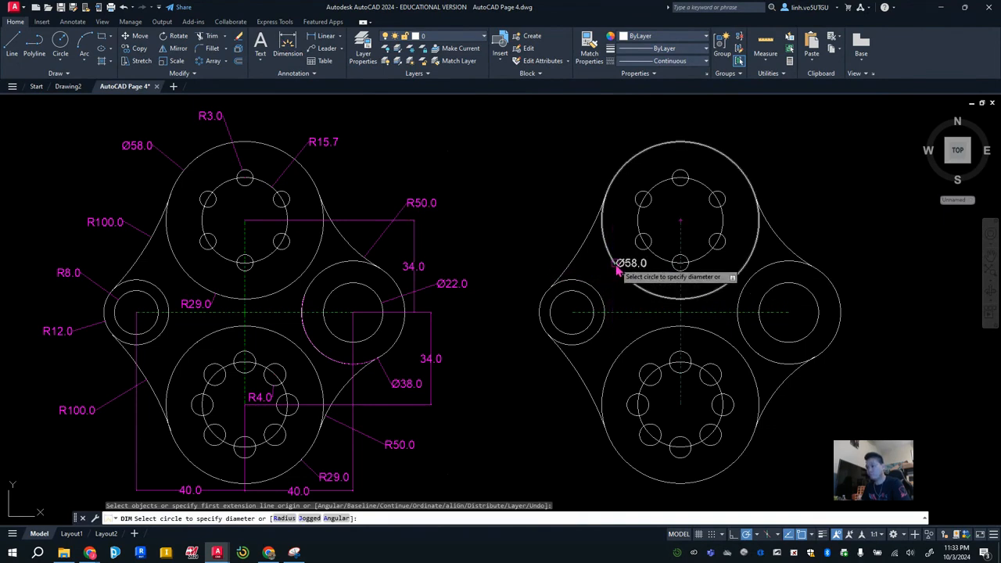
left_click(454, 37)
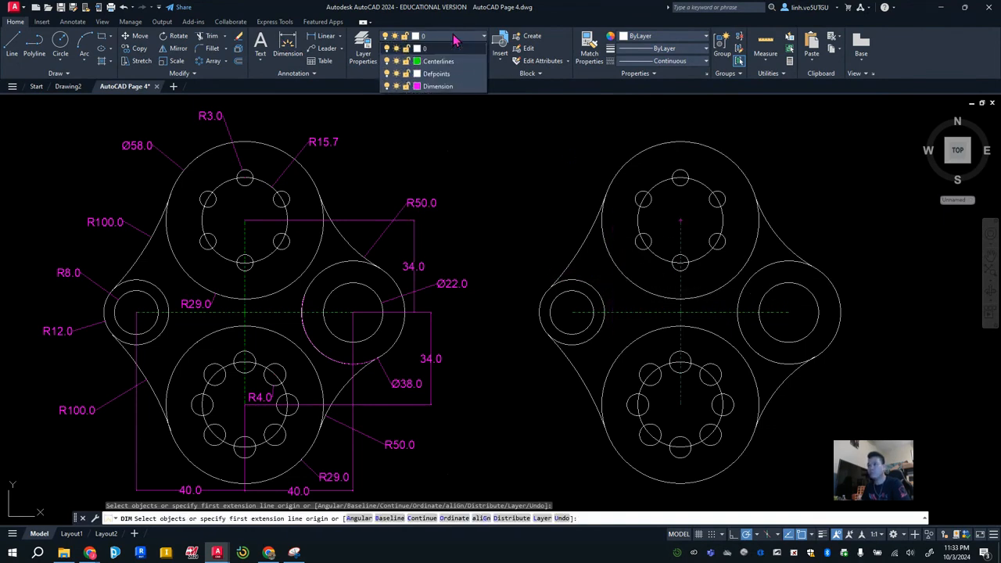
left_click(436, 86)
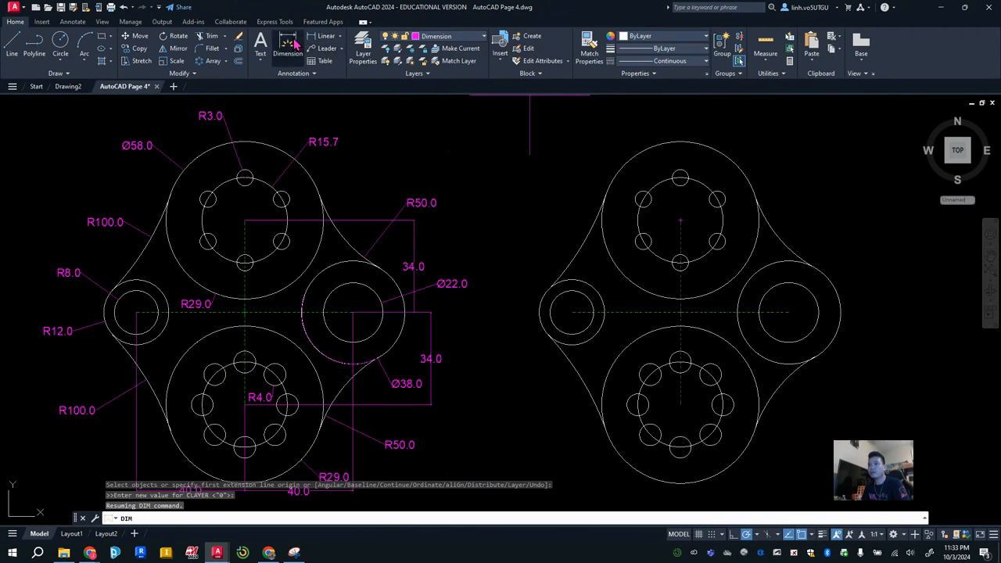
Add a diameter dimension to the redrawn plate's upper large circle and a radius dimension to its upper-left connecting arc.
left_click(609, 266)
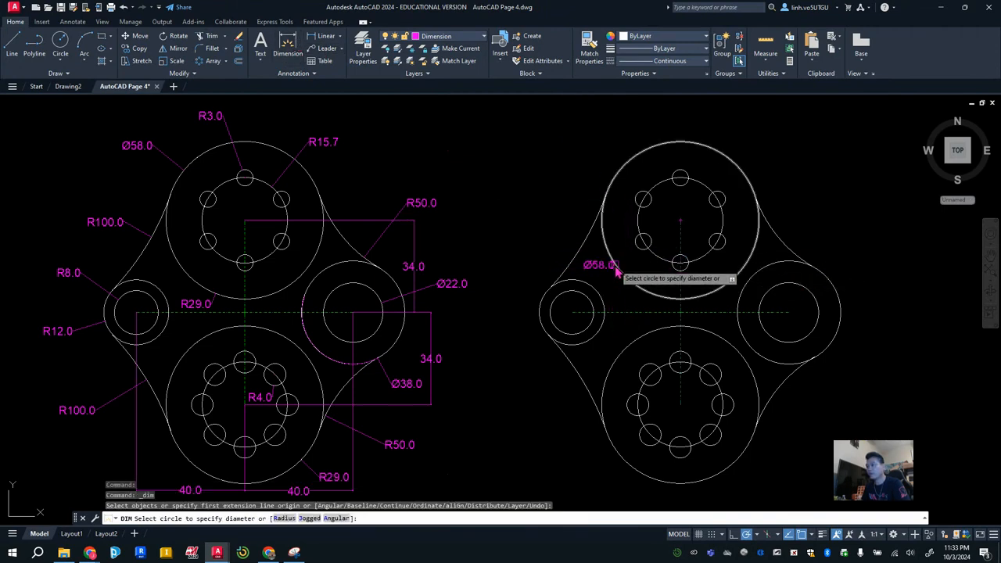
left_click(561, 163)
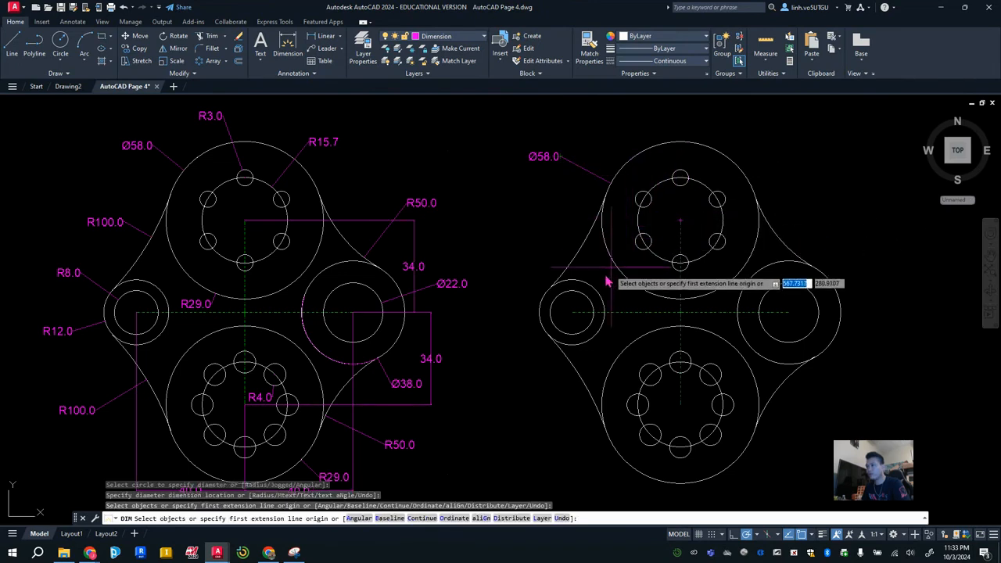
left_click(574, 252)
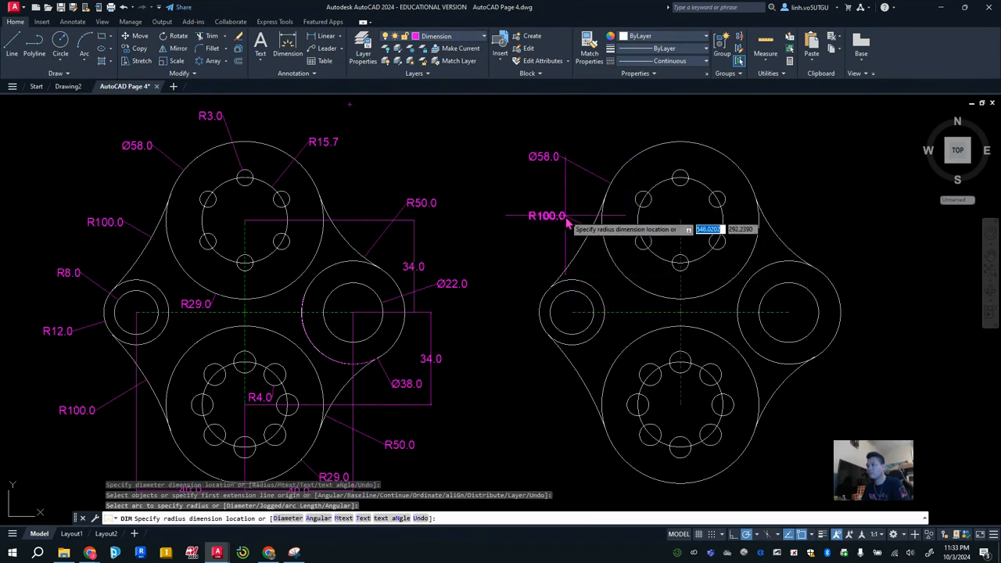
left_click(568, 222)
key("Return")
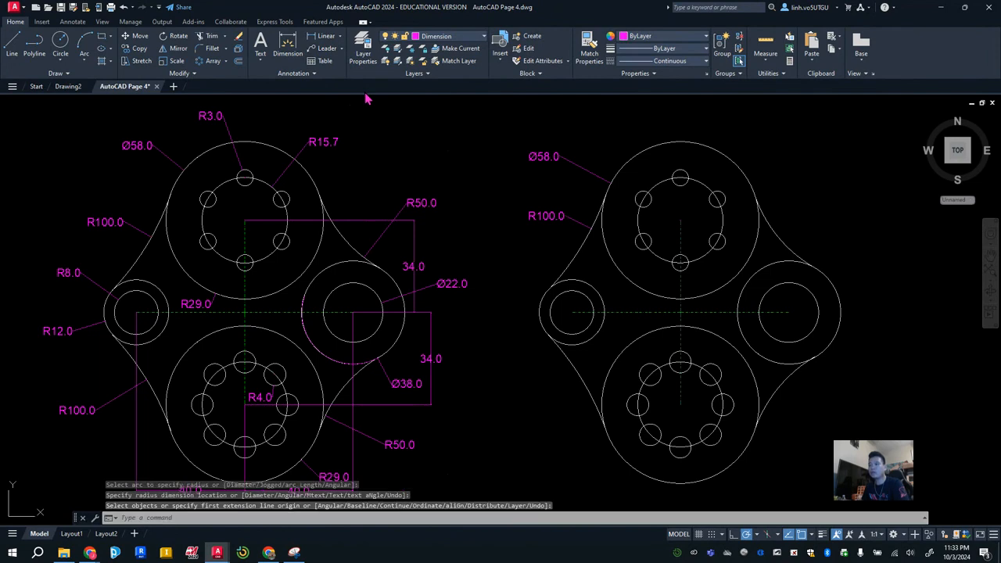
type("dim")
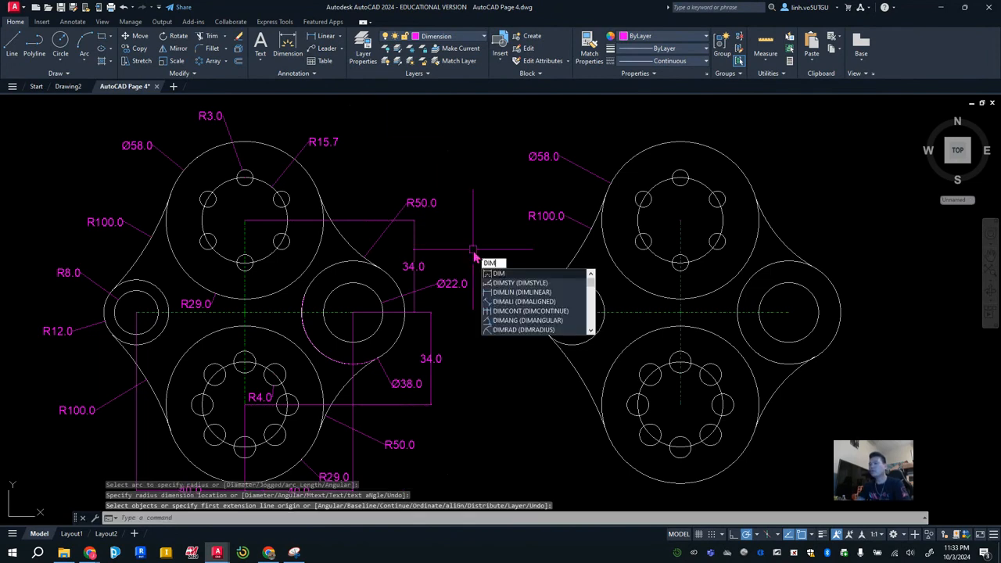
key("Return")
key("Return")
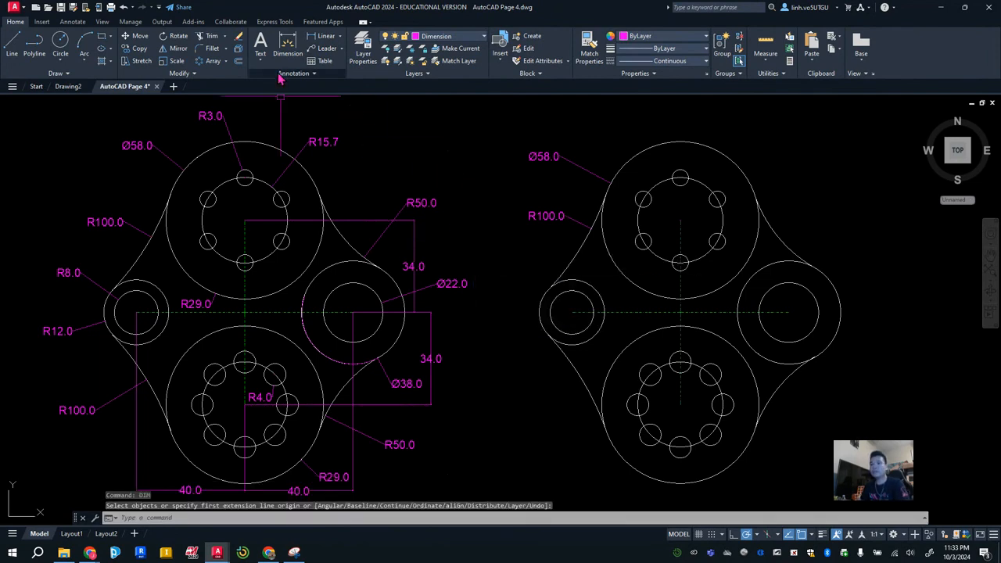
Inspect the text height and linear precision settings of the Standard dimension style, and cancel the modification.
left_click(308, 74)
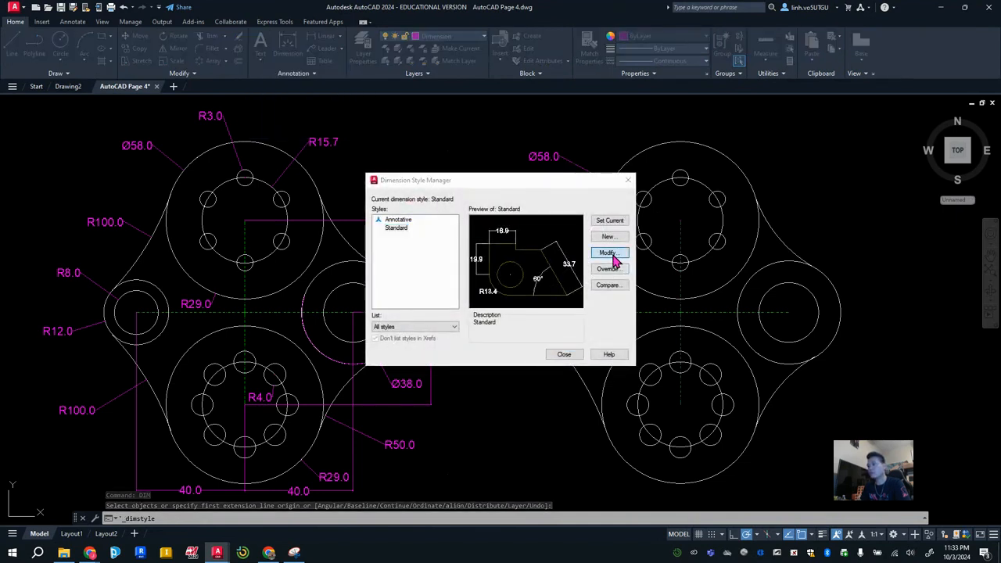
left_click(608, 252)
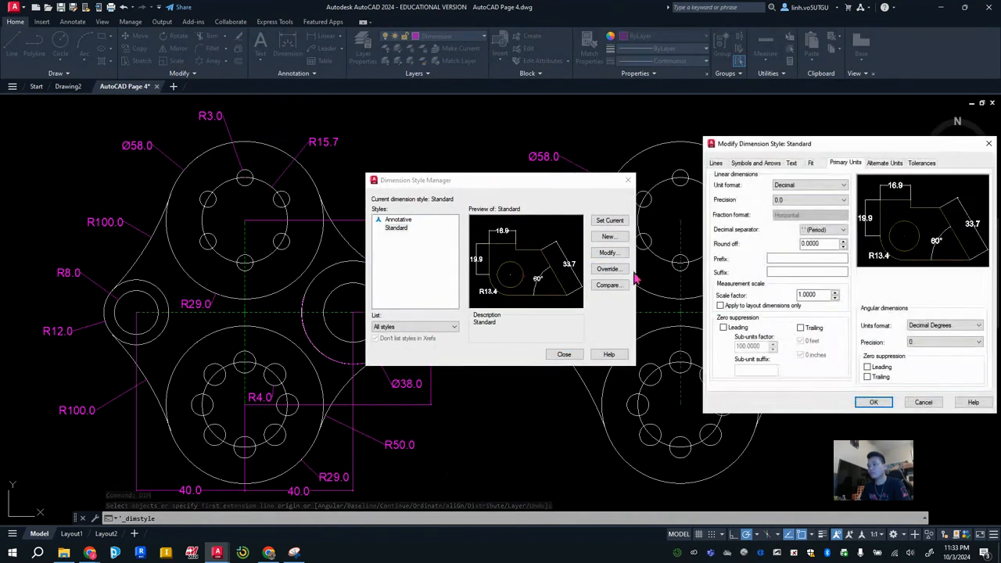
left_click(793, 164)
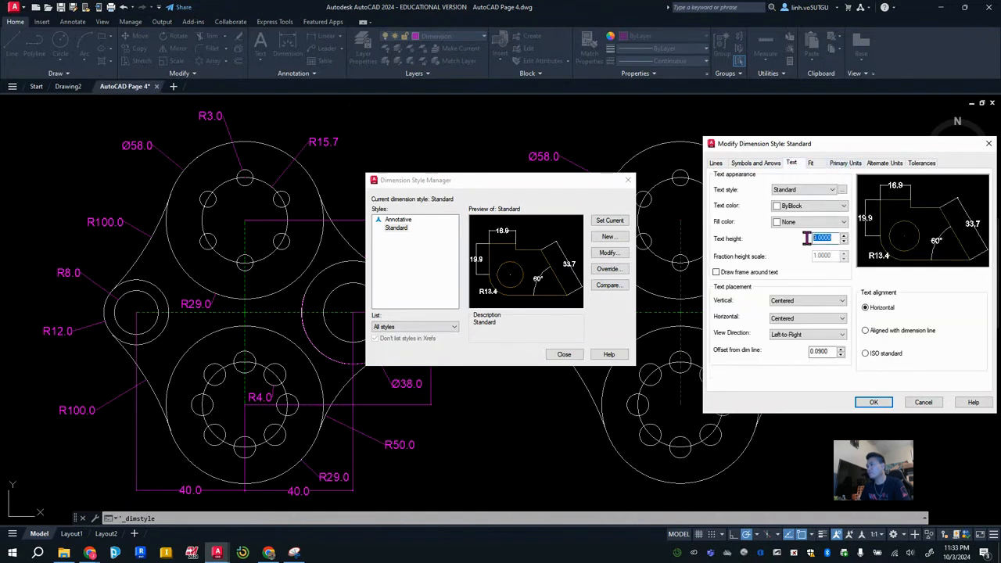
left_click(841, 164)
left_click(806, 200)
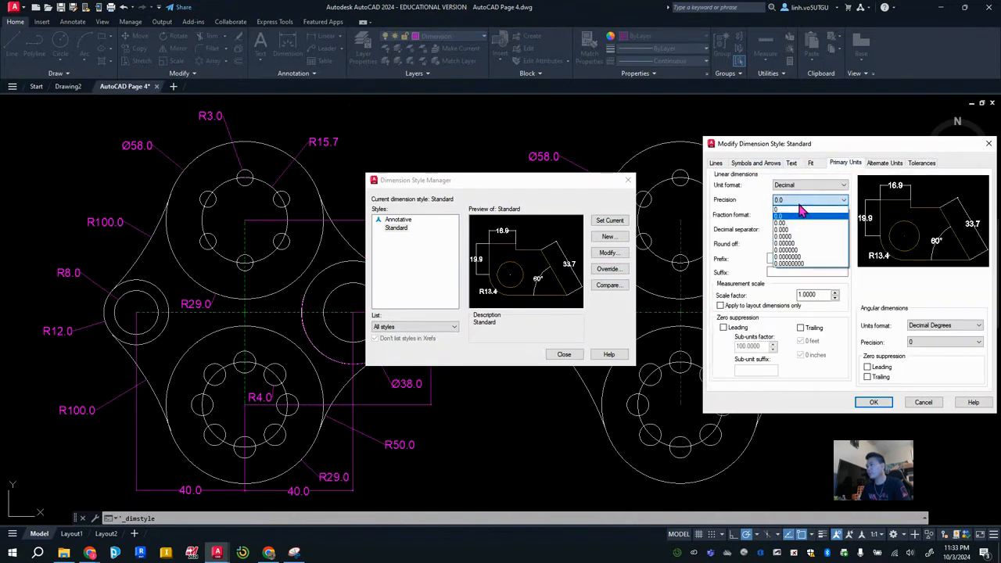
left_click(928, 404)
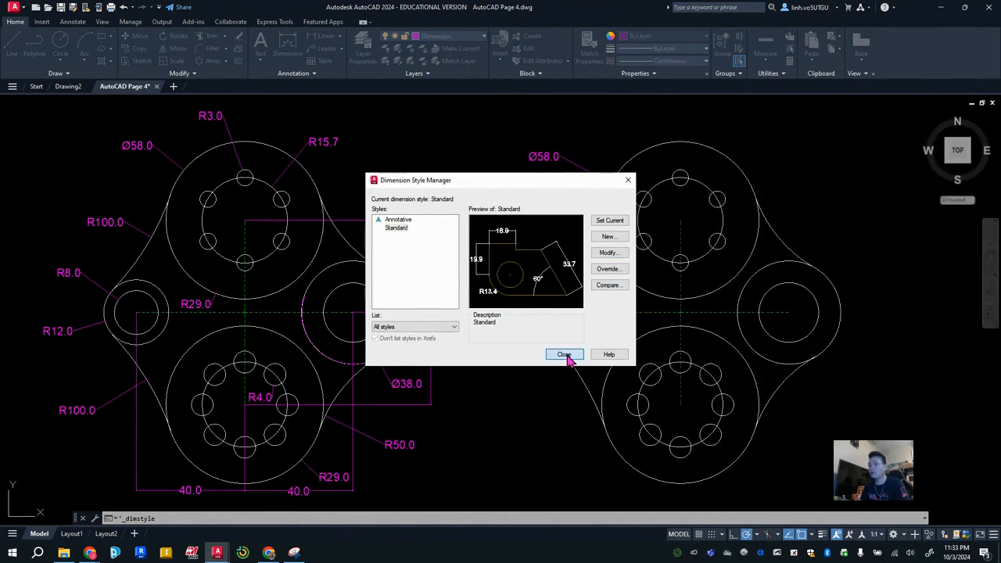